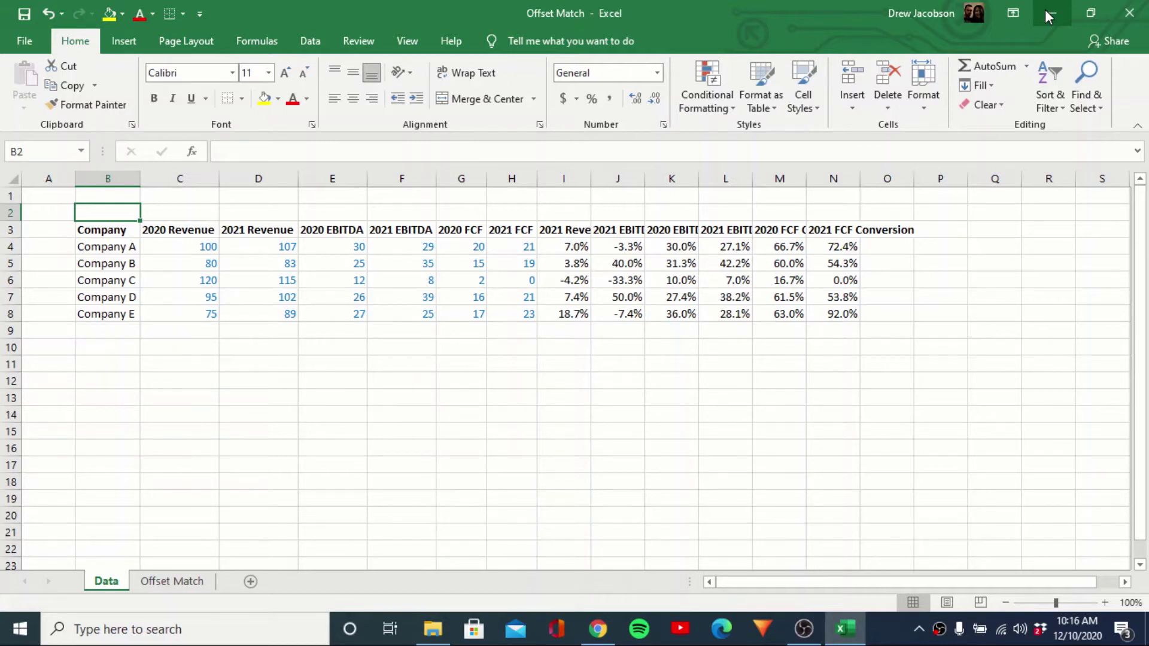
Review the Data sheet's header row and the growth and margin formulas in row 4.
key(ctrl+Home)
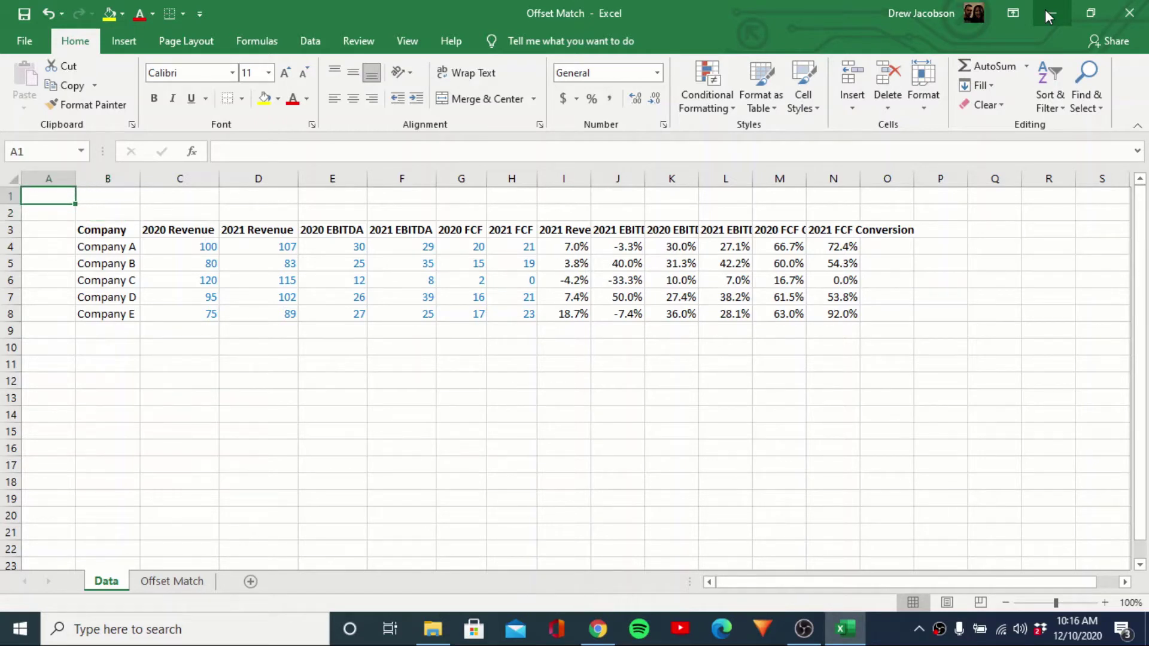
key(Right)
key(Down)
key(Down)
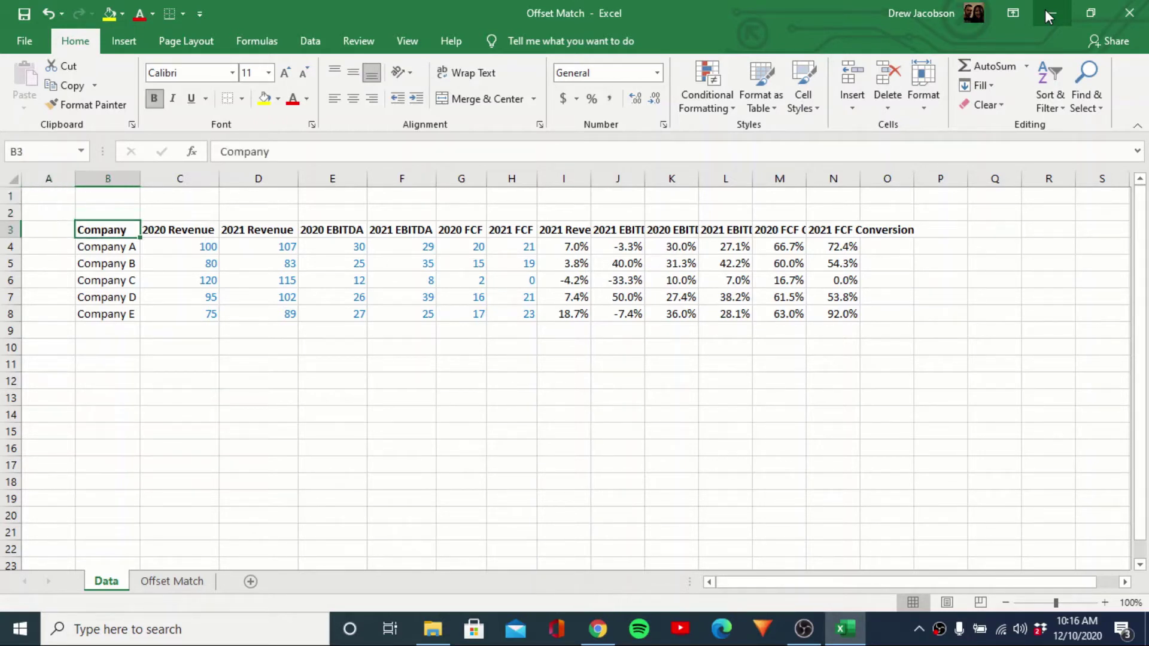
key(Right)
key(Right)
key(Right)
key(Right)
key(Right)
key(Right)
key(Down)
key(Right)
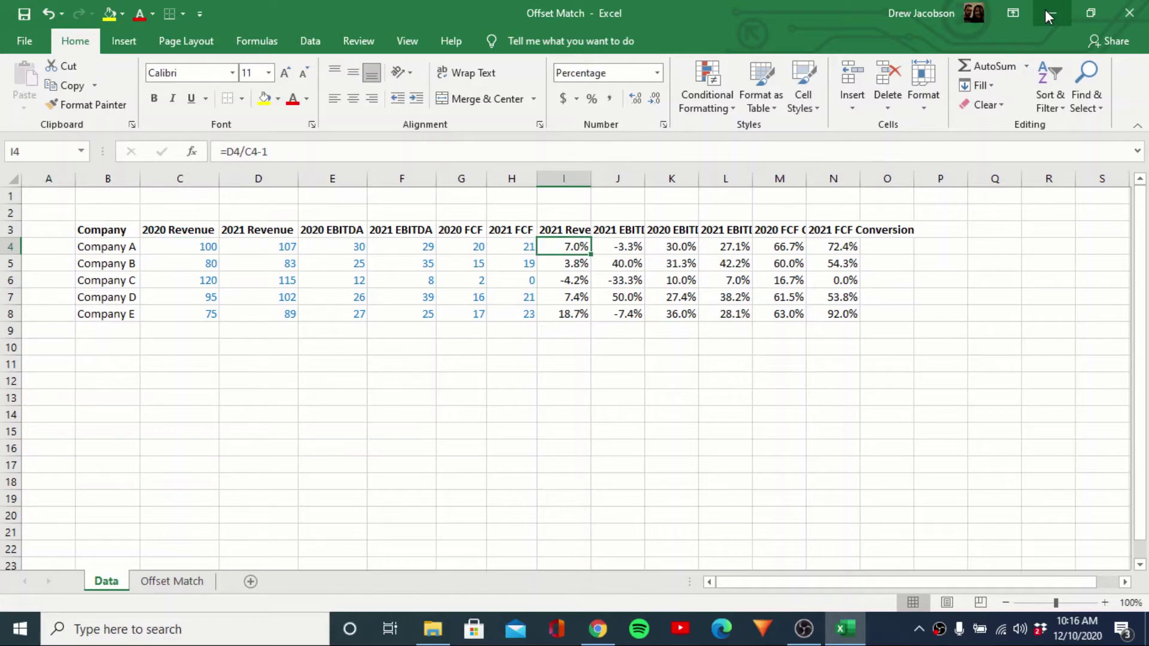
key(F2)
key(Escape)
key(Right)
key(F2)
key(Escape)
key(Right)
key(F2)
key(Escape)
key(Right)
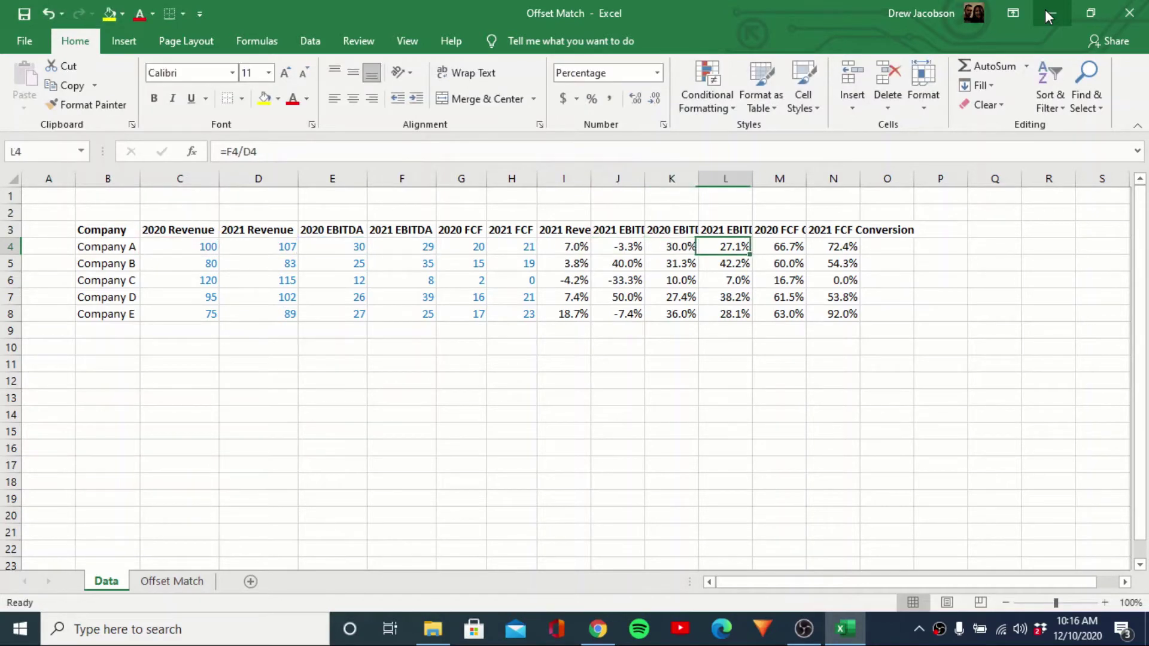
key(F2)
key(Escape)
key(Right)
key(F2)
key(Escape)
key(Right)
key(F2)
key(Escape)
key(Left)
key(F2)
key(Escape)
key(Left)
key(Left)
key(Left)
key(Left)
key(Left)
key(Left)
key(Left)
key(Left)
key(Left)
key(Left)
key(Left)
key(Left)
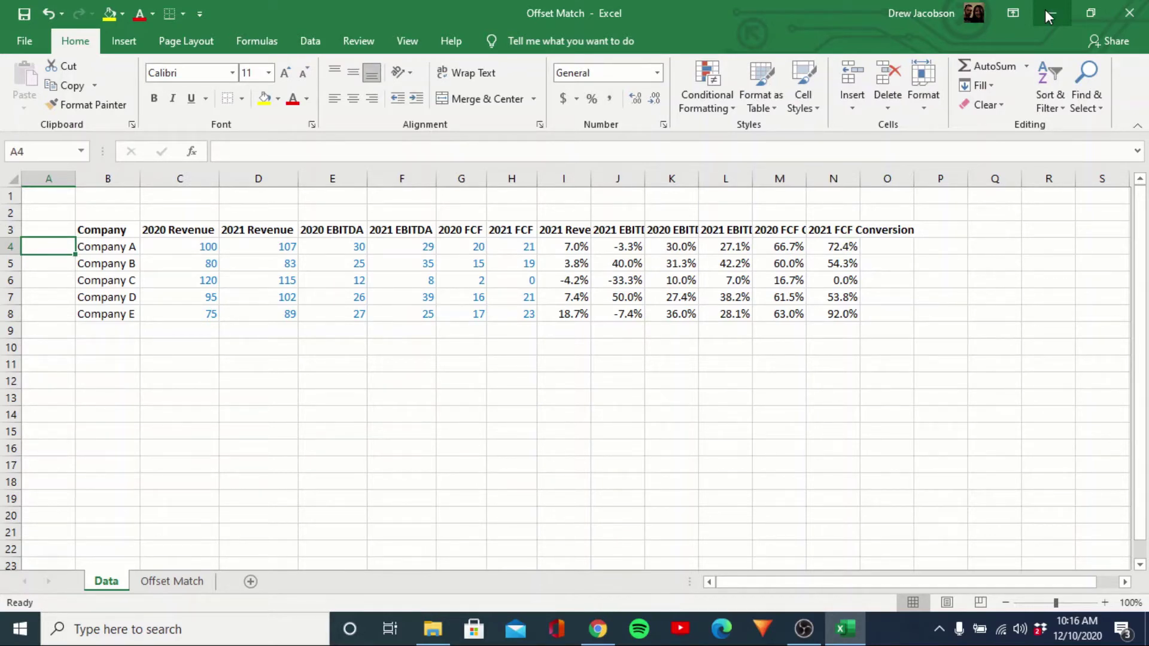
click(196, 583)
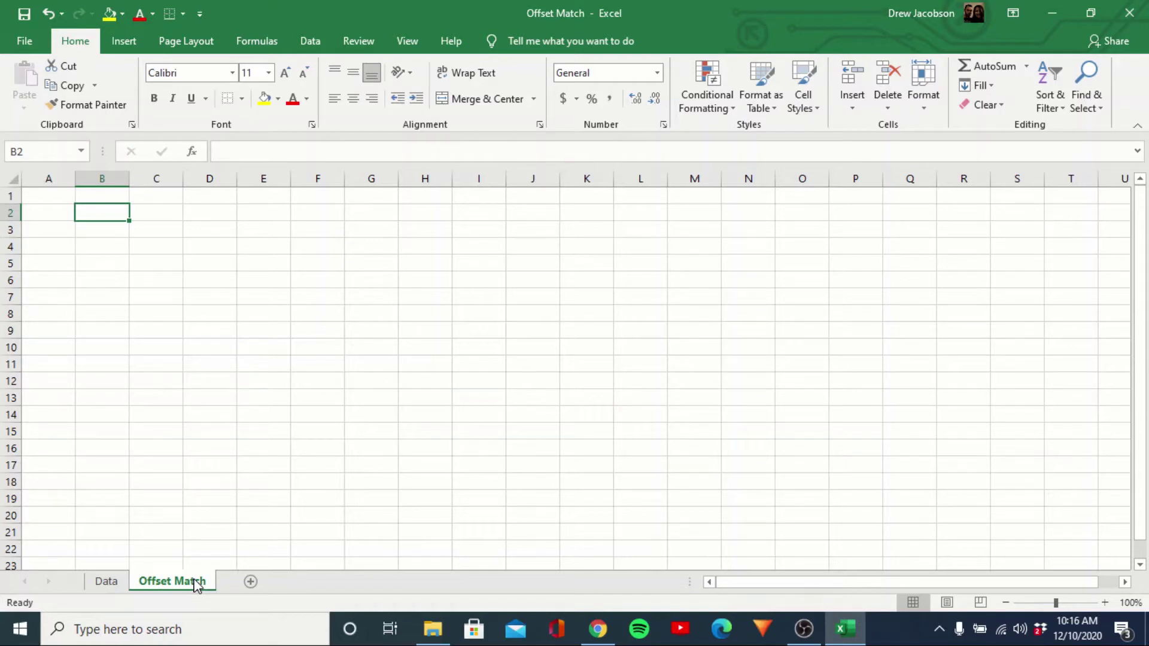
click(110, 583)
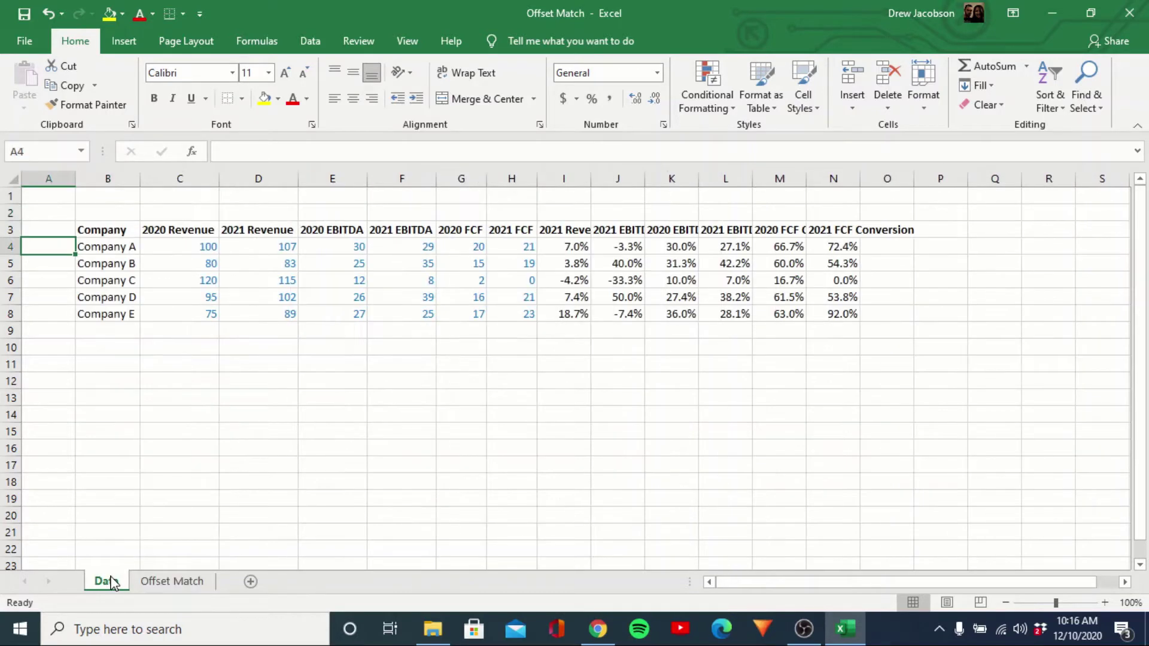
Enter column index numbers 1–8 and 10–13 across C2:N2 above the headers.
key(Up)
key(Up)
key(Right)
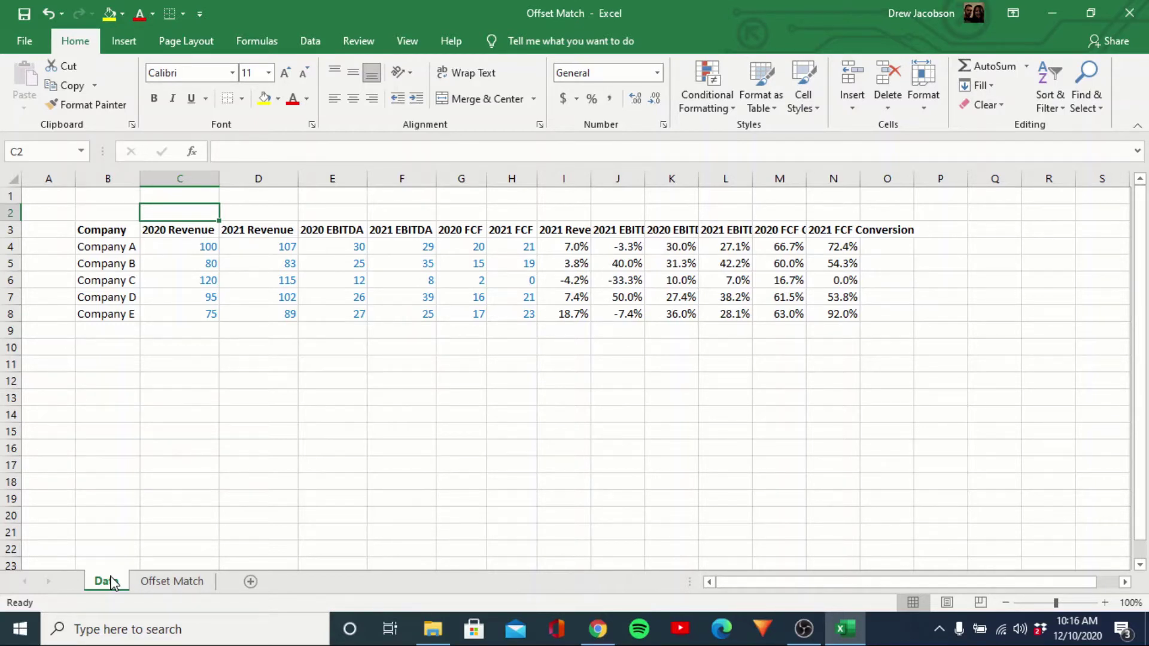
text(1)
key(Tab)
text(2)
key(Tab)
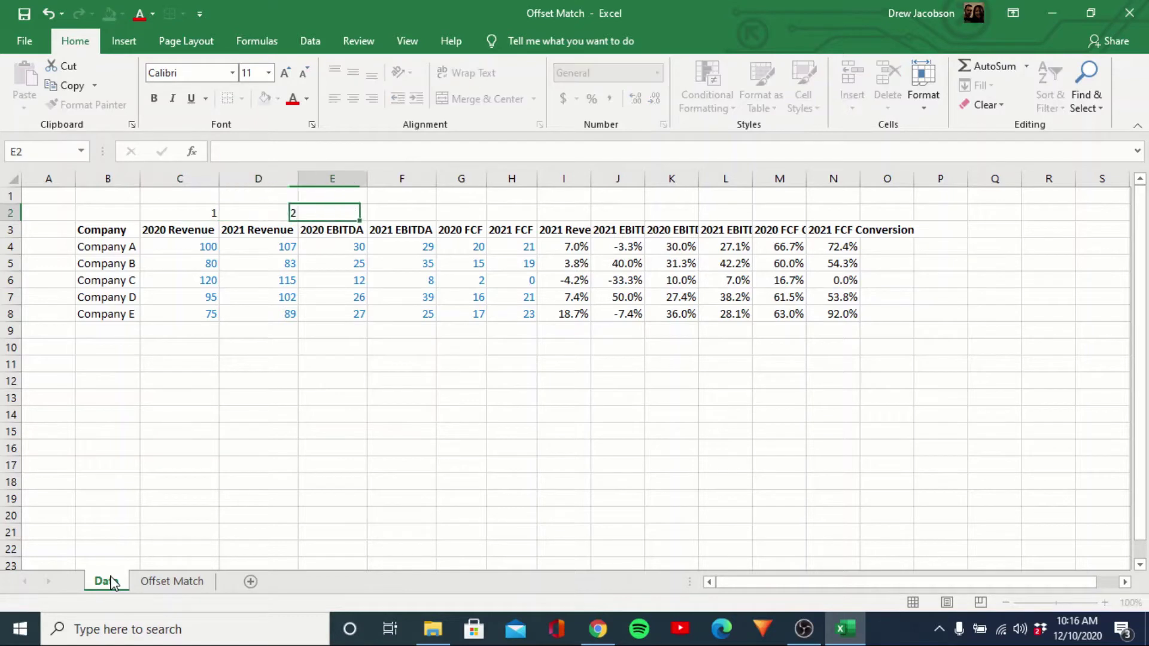
text(3)
key(Tab)
text(4)
key(Tab)
text(5)
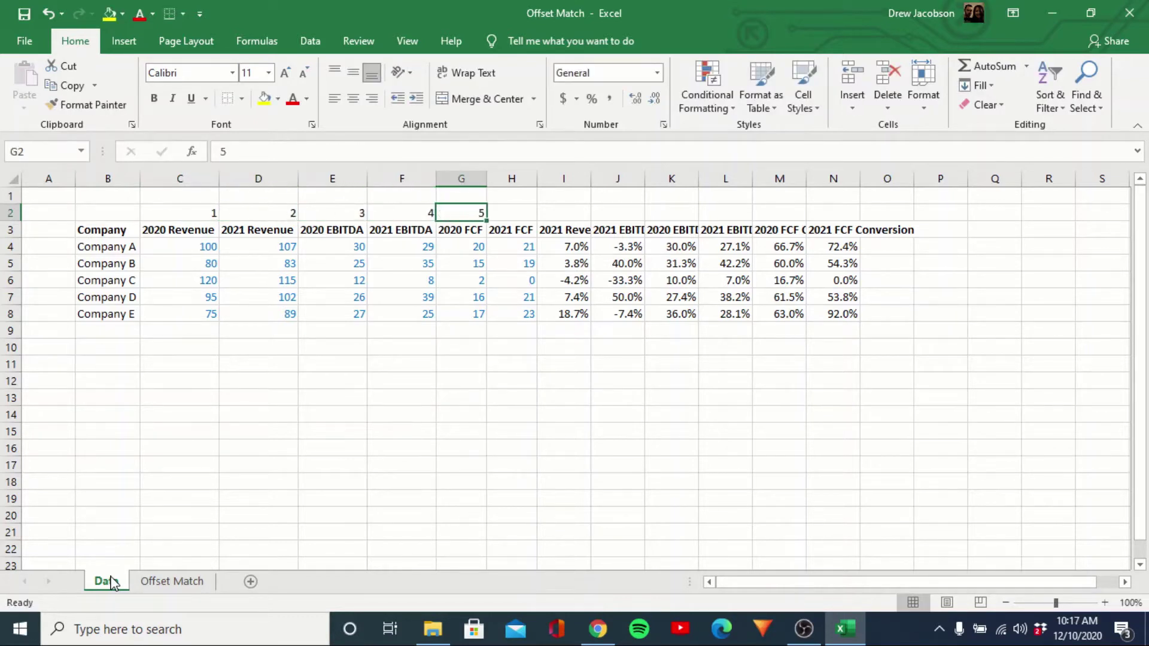
key(Tab)
text(6)
key(Tab)
text(7)
key(Tab)
text(8)
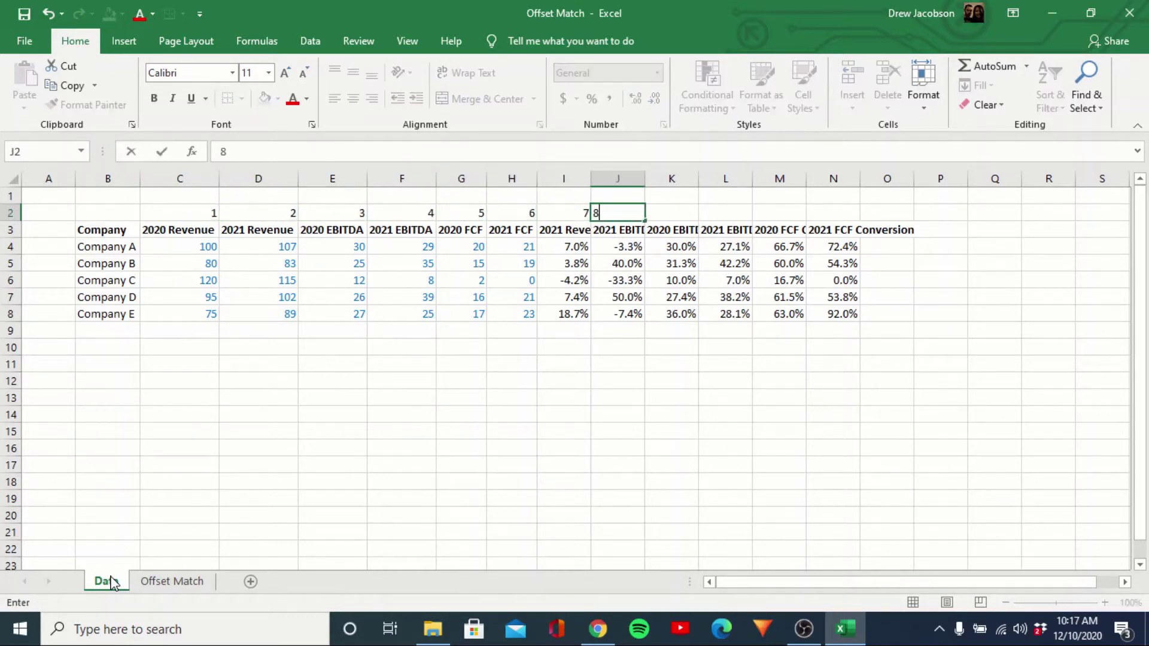
key(Tab)
text(10)
key(Tab)
text(11)
key(Tab)
text(12)
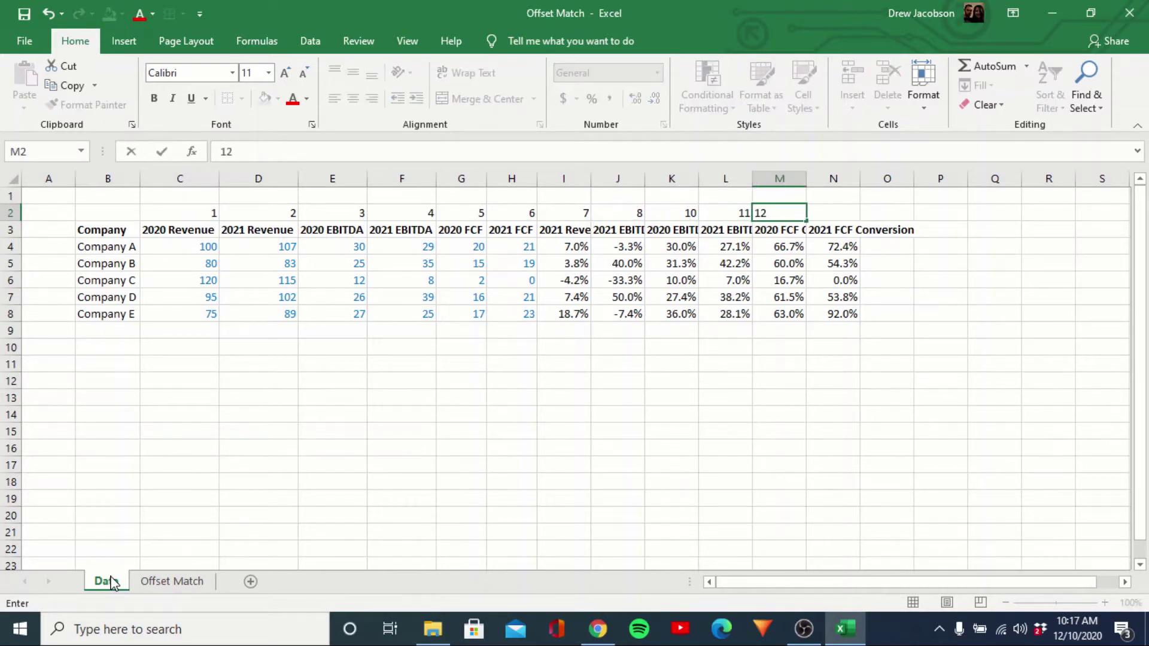
key(Tab)
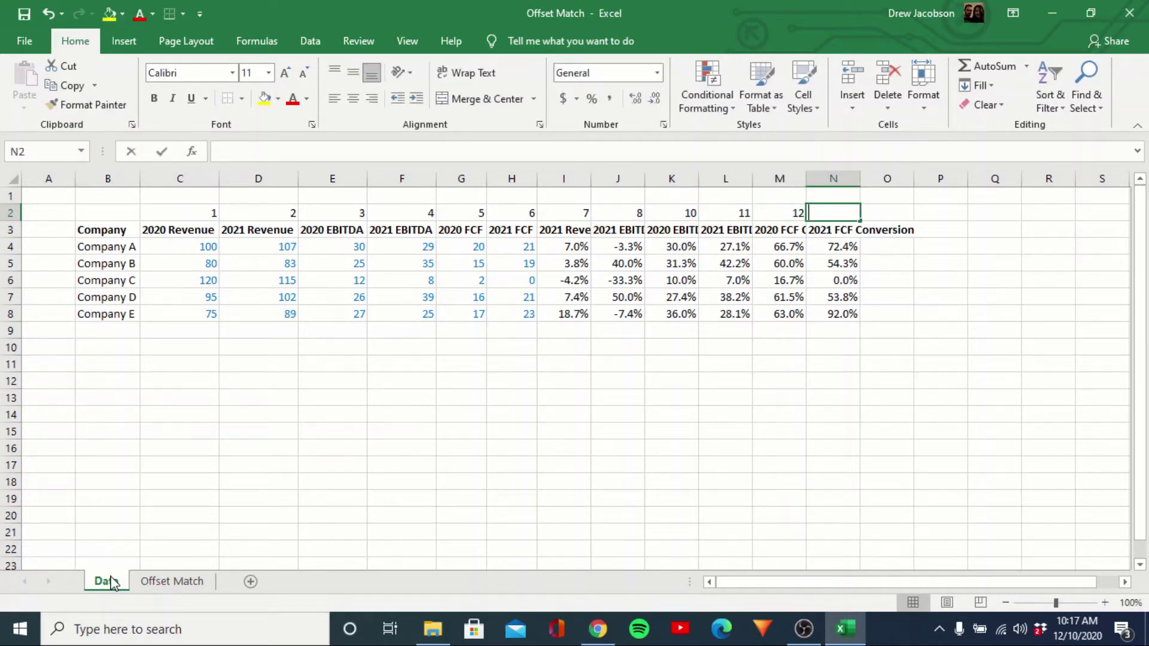
text(13)
key(Left)
key(Left)
key(Left)
key(Left)
key(Left)
key(Left)
key(Left)
key(Left)
key(Left)
key(Left)
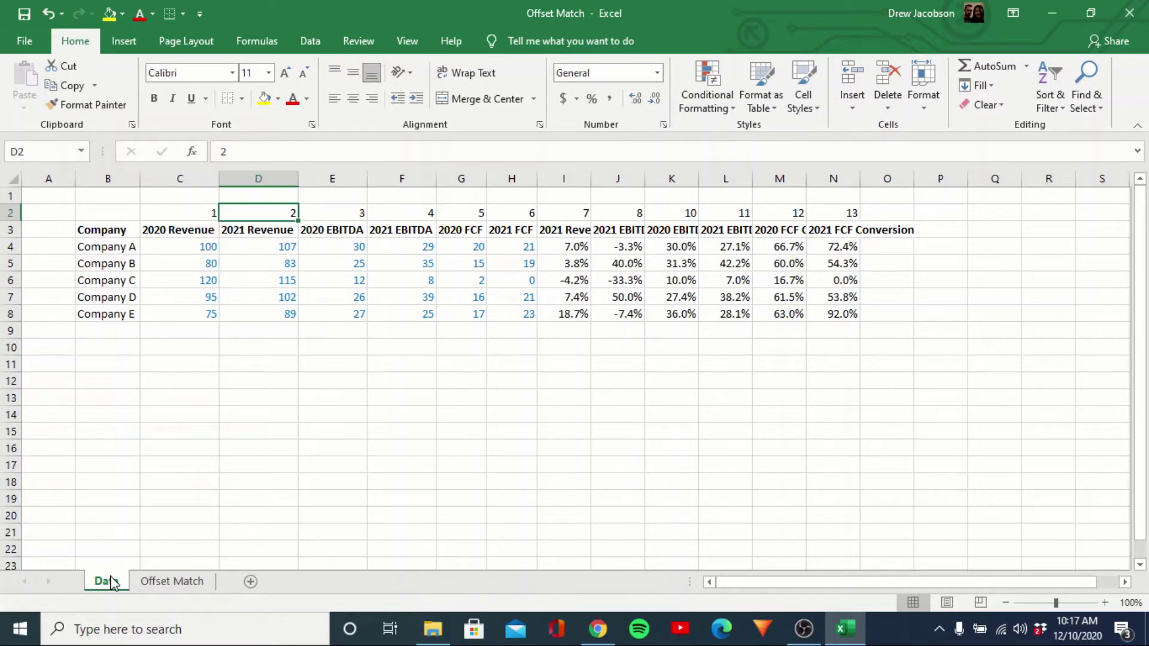
Number the companies 1 to 5 in A4:A8.
key(Left)
key(Left)
key(Left)
key(Down)
key(Down)
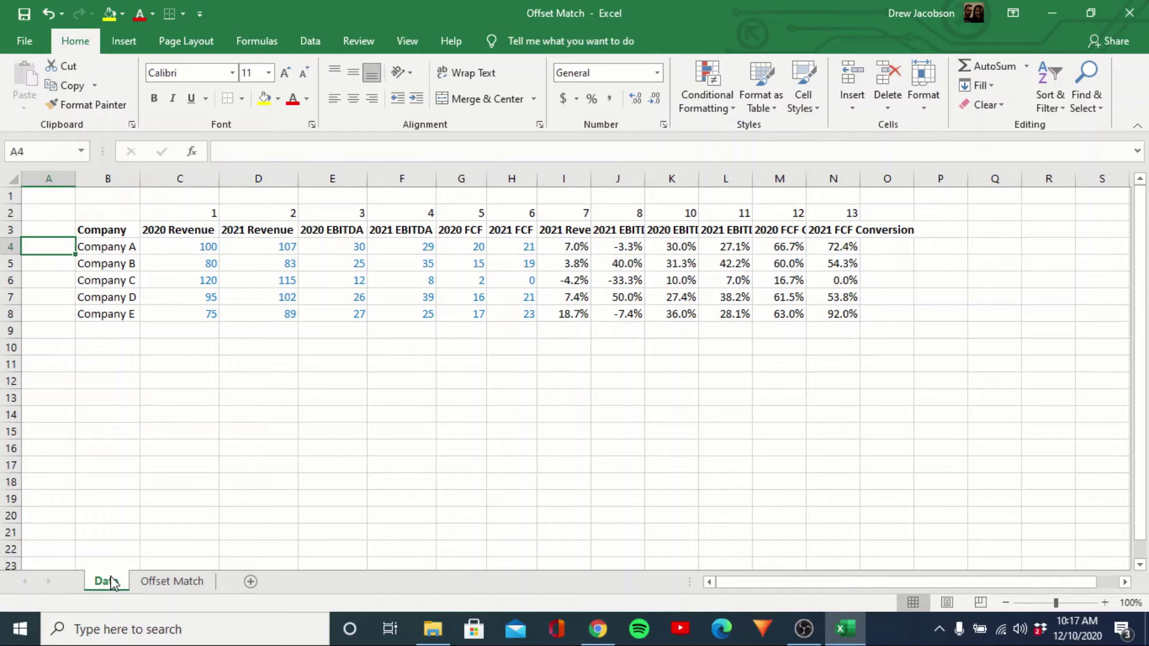
text(1)
key(Return)
text(2)
key(Return)
text(3)
key(Return)
text(4)
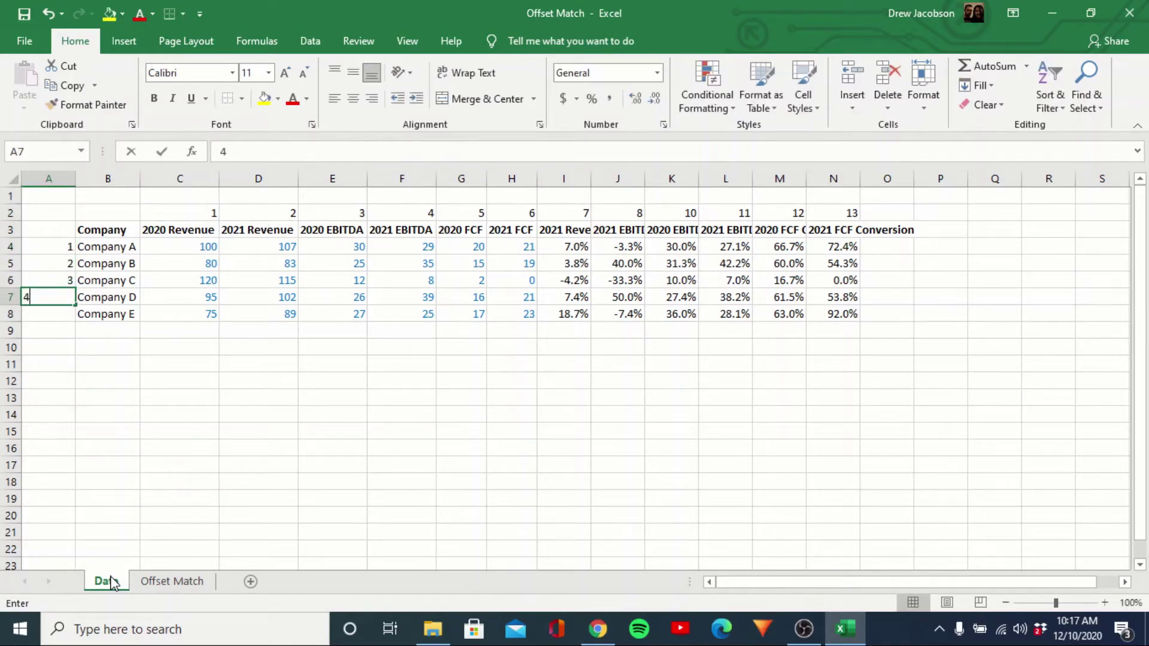
key(Return)
key(Right)
key(Left)
text(5)
key(Up)
key(Up)
key(Up)
key(Up)
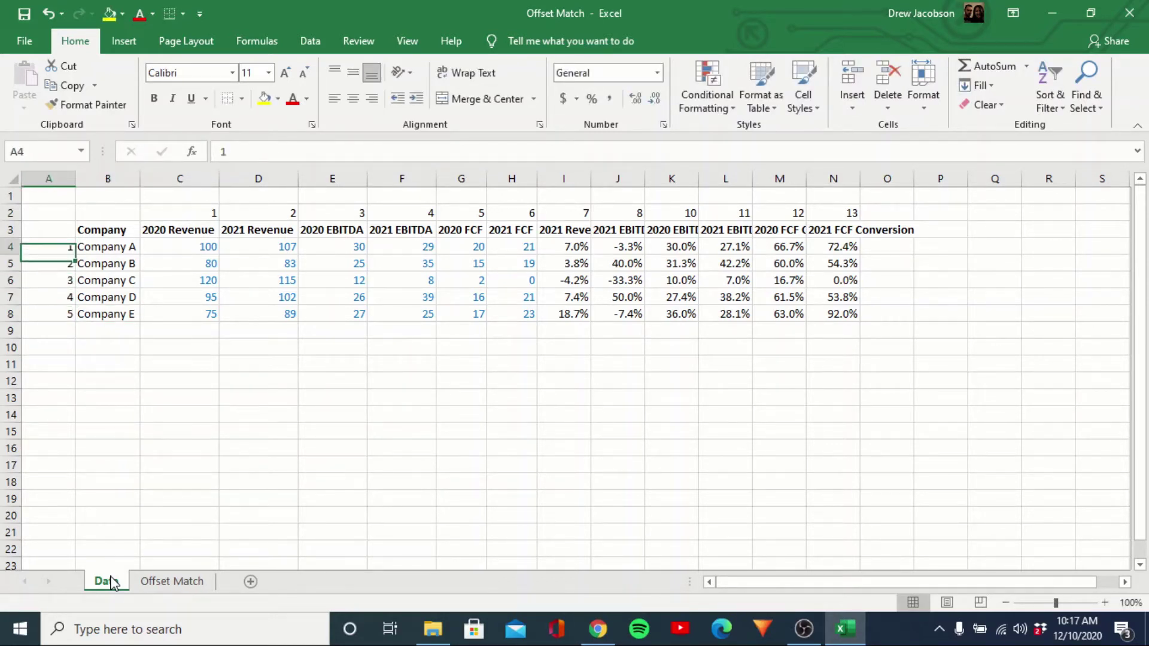
Apply Outside Borders to C2:N2 and to A4:A8.
key(Right)
key(Right)
key(Up)
key(Up)
key(ctrl+shift+Right)
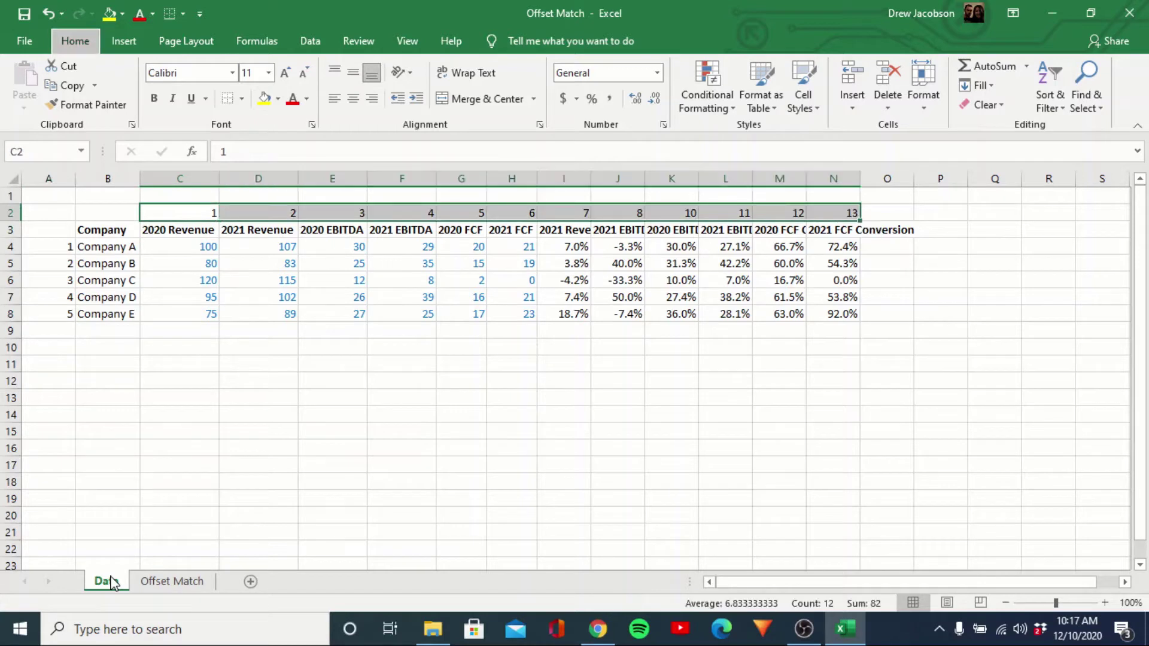
key(alt+h)
key(b)
key(s)
key(Left)
key(Left)
key(Down)
key(Down)
key(ctrl+shift+Down)
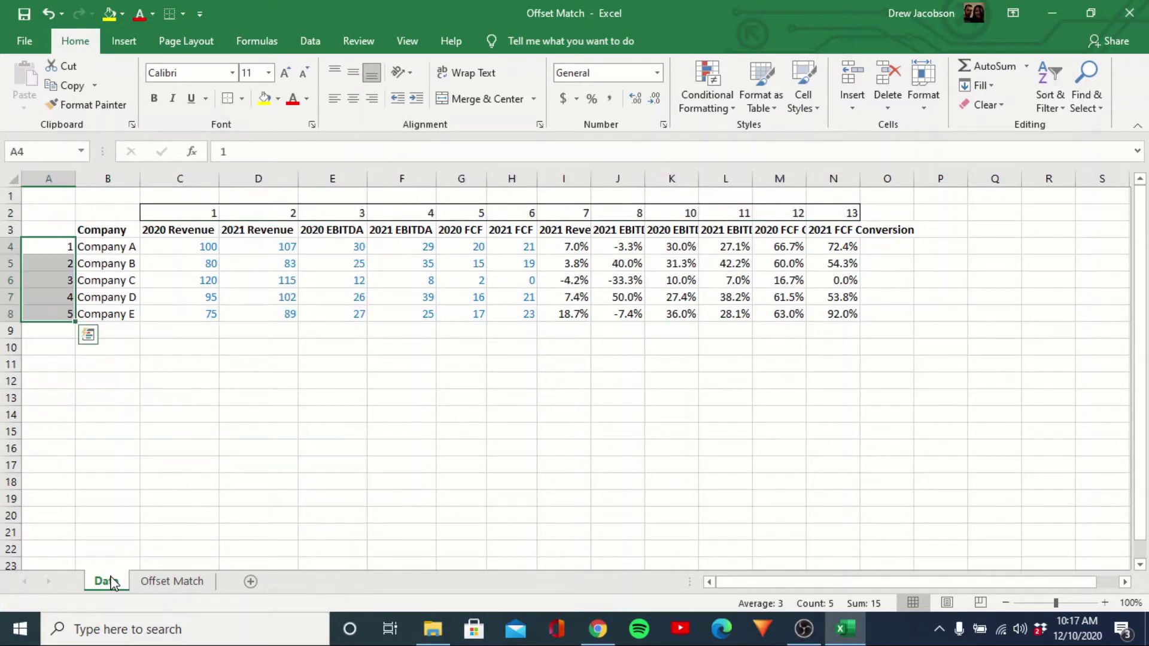
key(alt+h)
key(b)
key(s)
Switch to the Offset Match sheet.
key(Right)
key(Down)
key(Down)
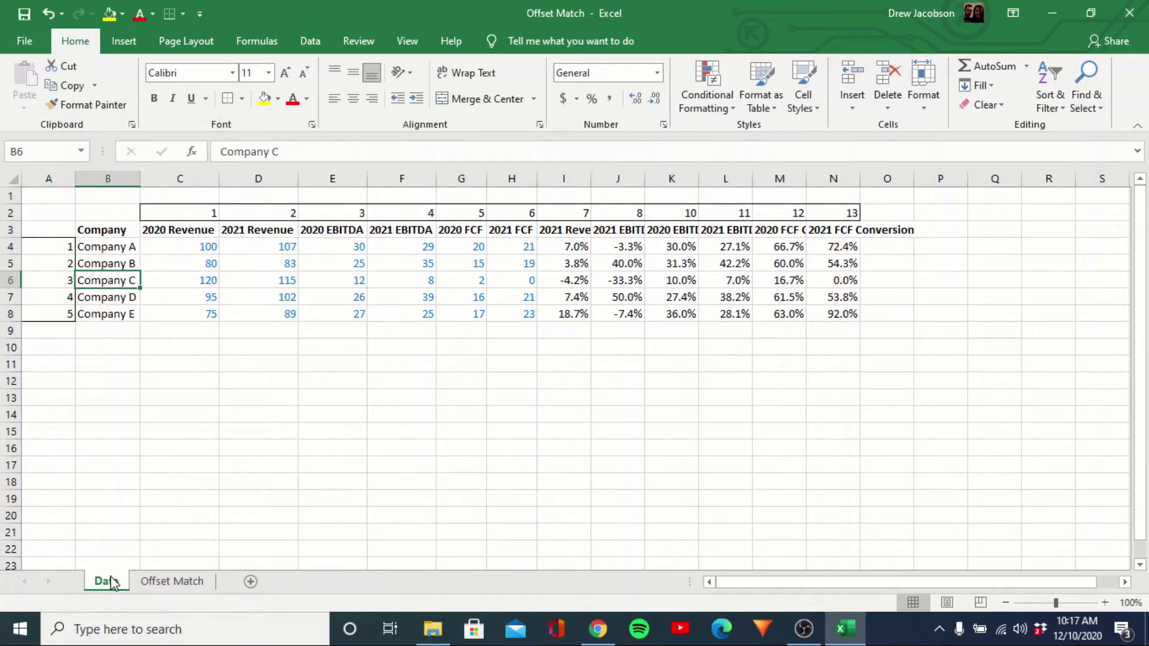
click(154, 587)
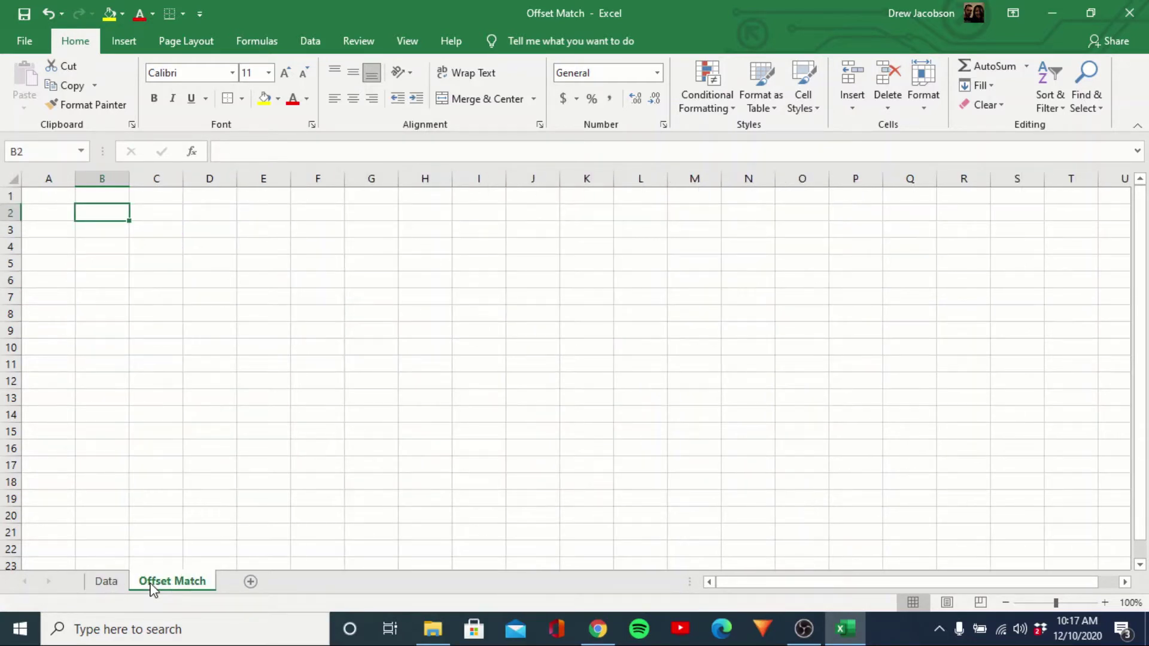
Enter index numbers 7 to 12 across D3:I3 and select that range.
key(Right)
key(Right)
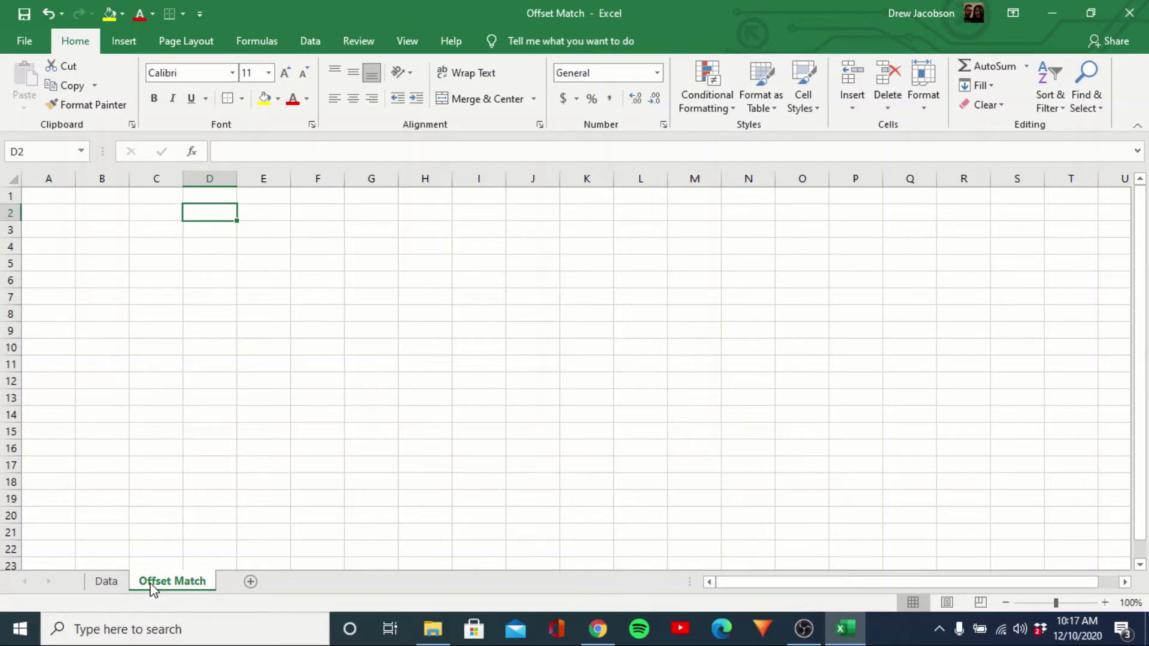
key(Down)
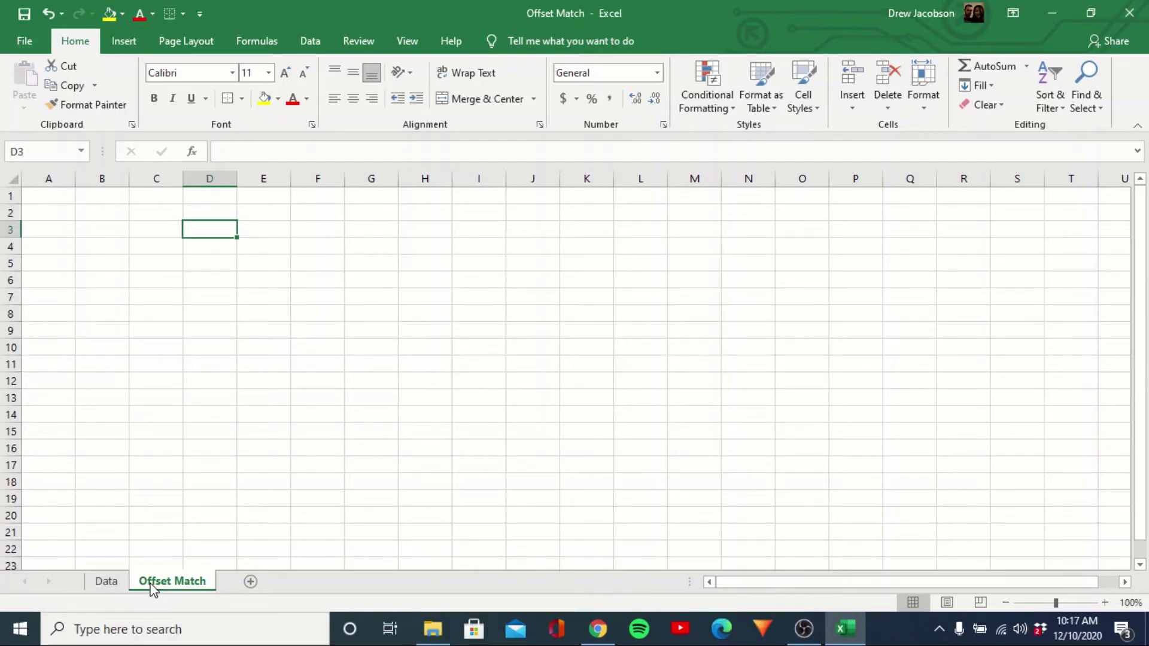
text(7)
key(Tab)
text(8)
key(Tab)
text(1)
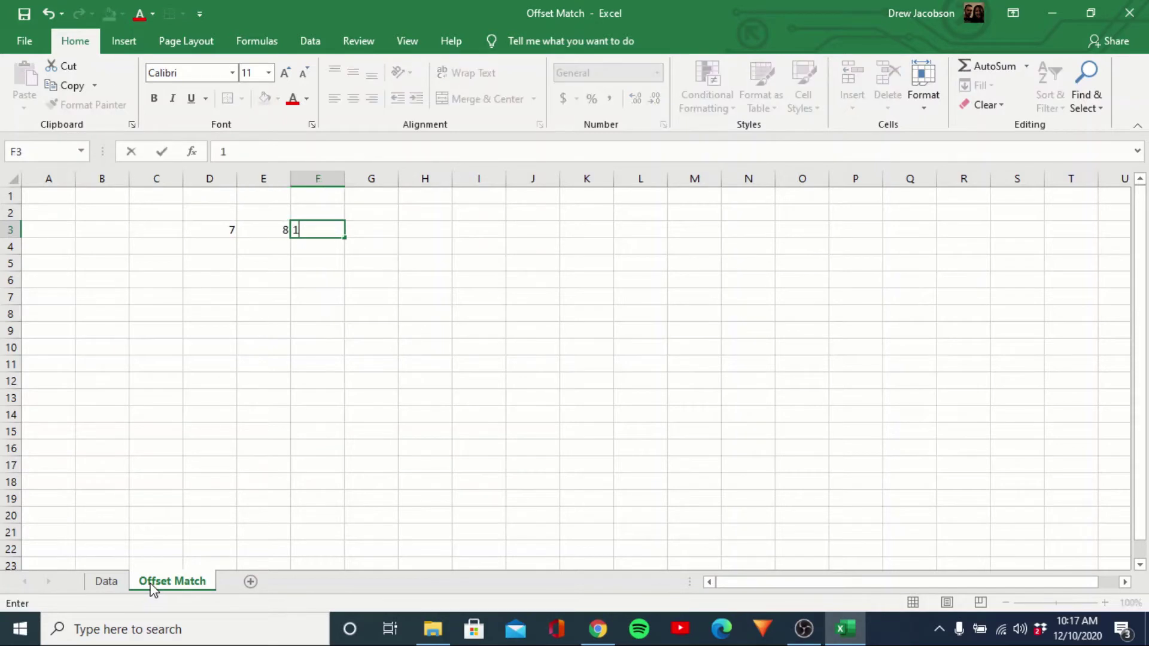
key(BackSpace)
text(9)
key(Tab)
text(10)
key(Tab)
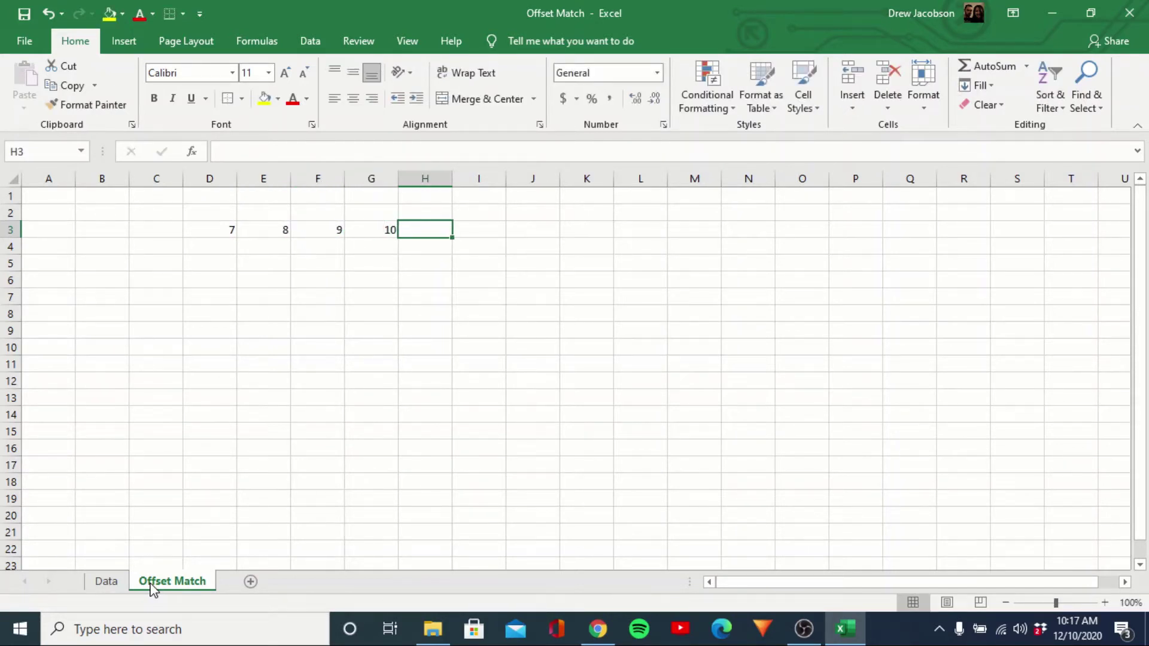
text(11)
key(Tab)
text(12)
key(Left)
key(Left)
key(Left)
key(Left)
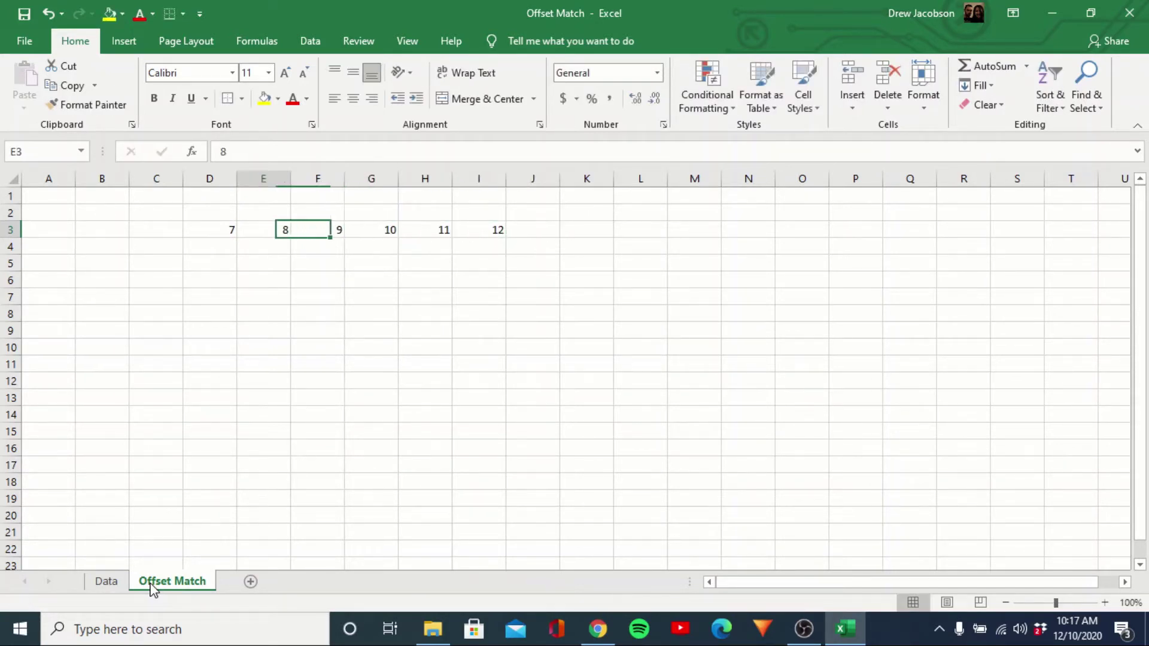
key(Left)
key(ctrl+shift+Right)
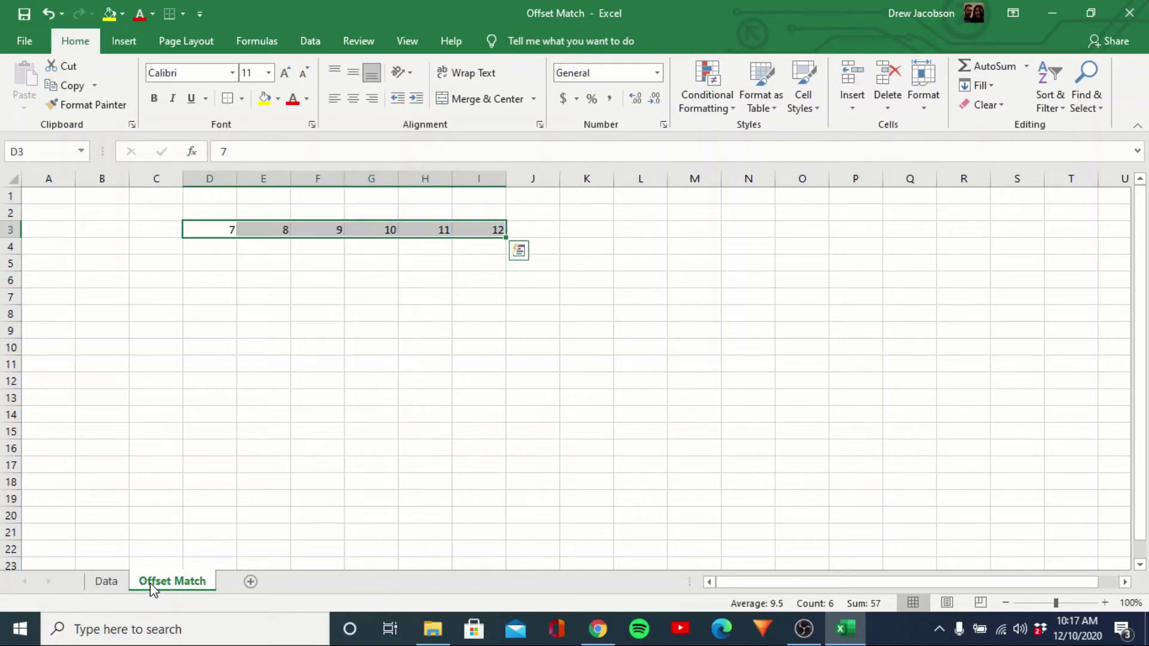
key(Left)
key(Left)
key(Left)
Type company numbers 1 to 5 down A4:A8.
key(Down)
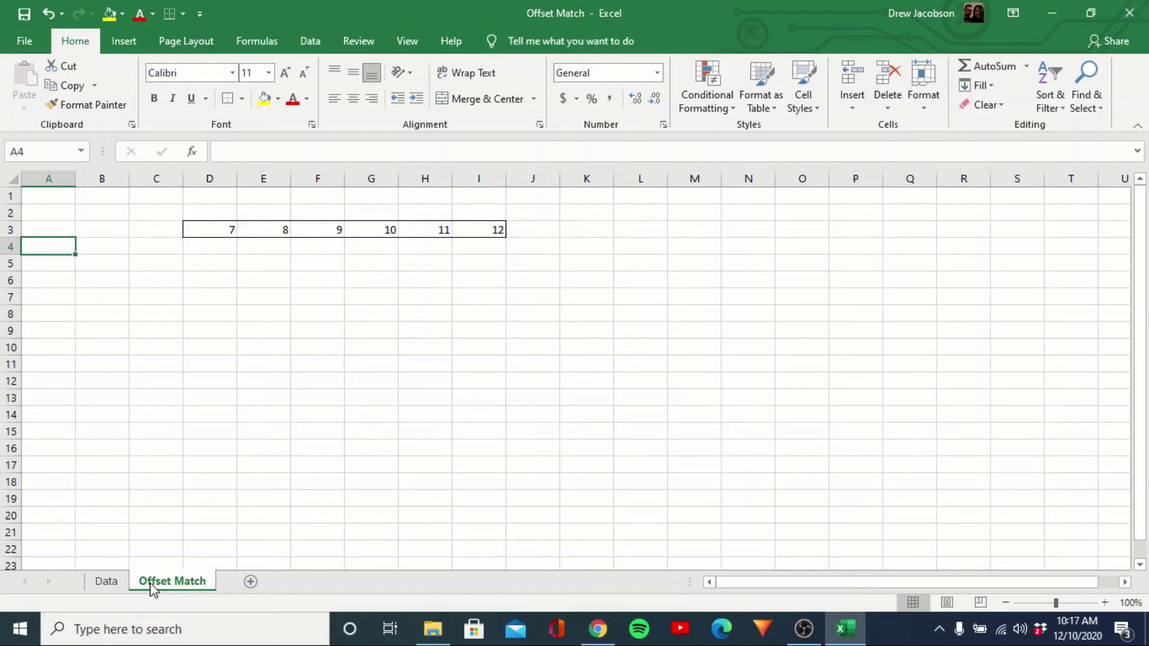
text(1)
key(Return)
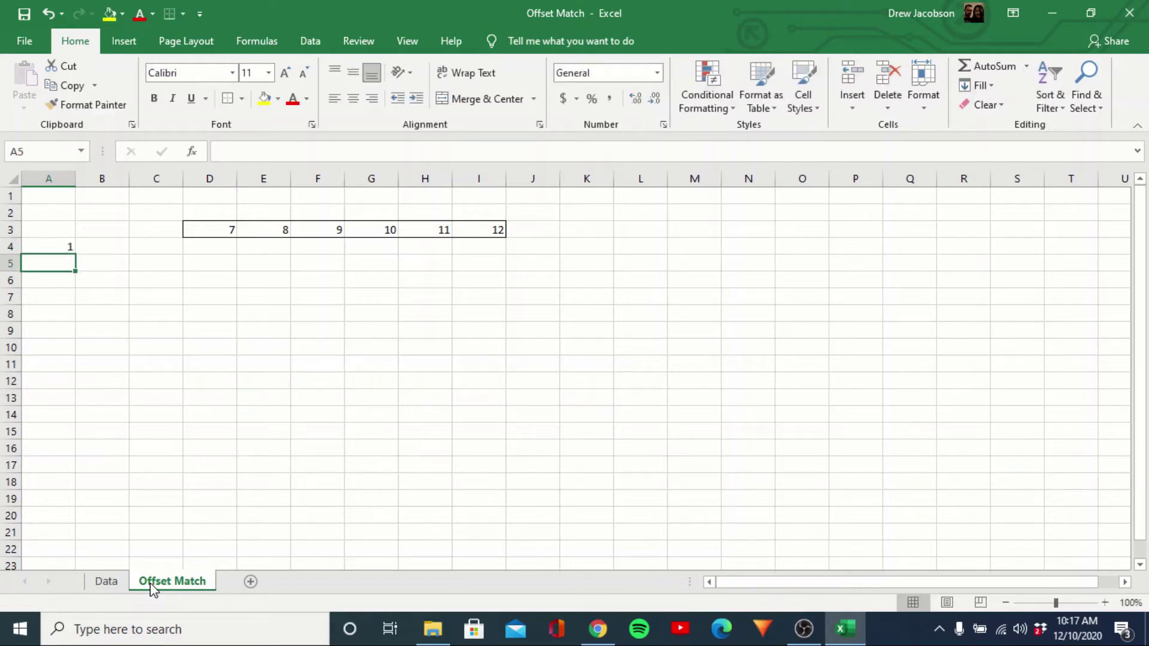
text(2)
key(Return)
text(3)
key(Return)
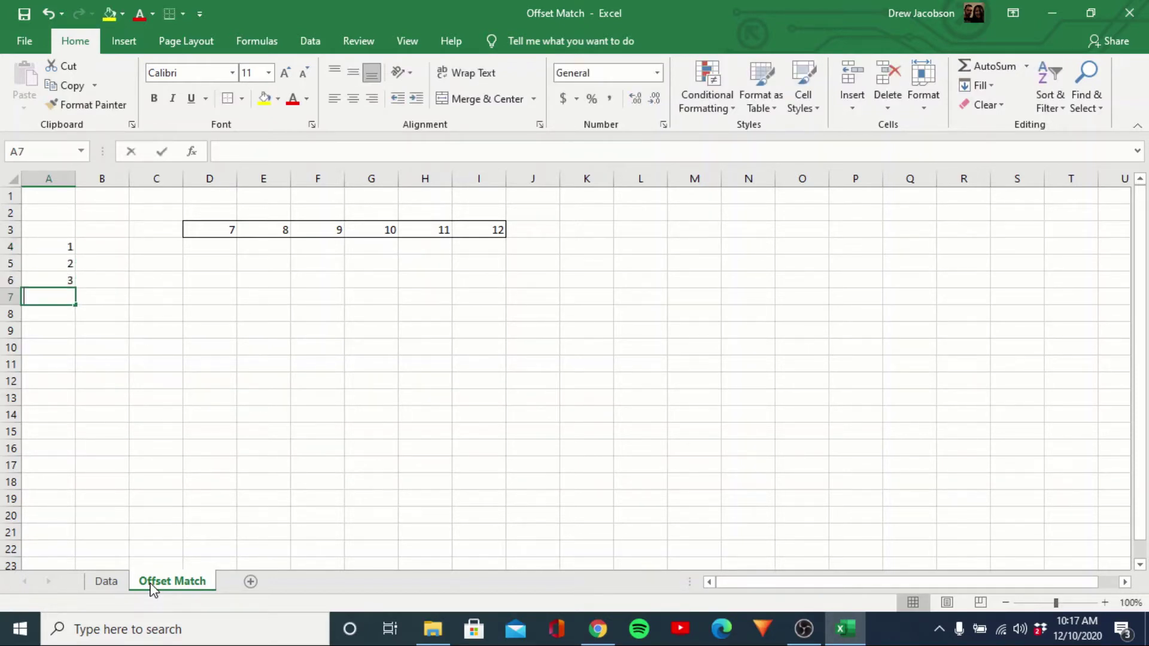
text(4)
key(Return)
text(5)
key(Return)
Cut the company numbers and paste them one row lower into A5:A9.
key(Up)
key(Up)
key(Up)
key(Up)
key(Up)
key(ctrl+shift+Down)
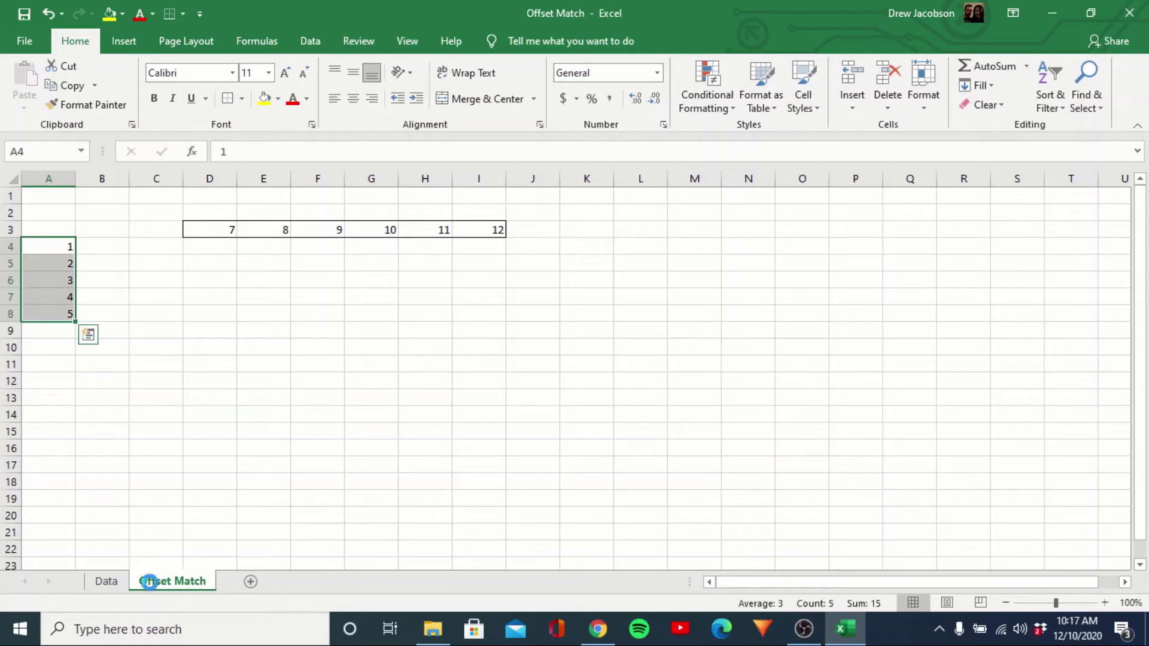
key(ctrl+x)
key(Down)
key(ctrl+v)
key(Return)
key(Up)
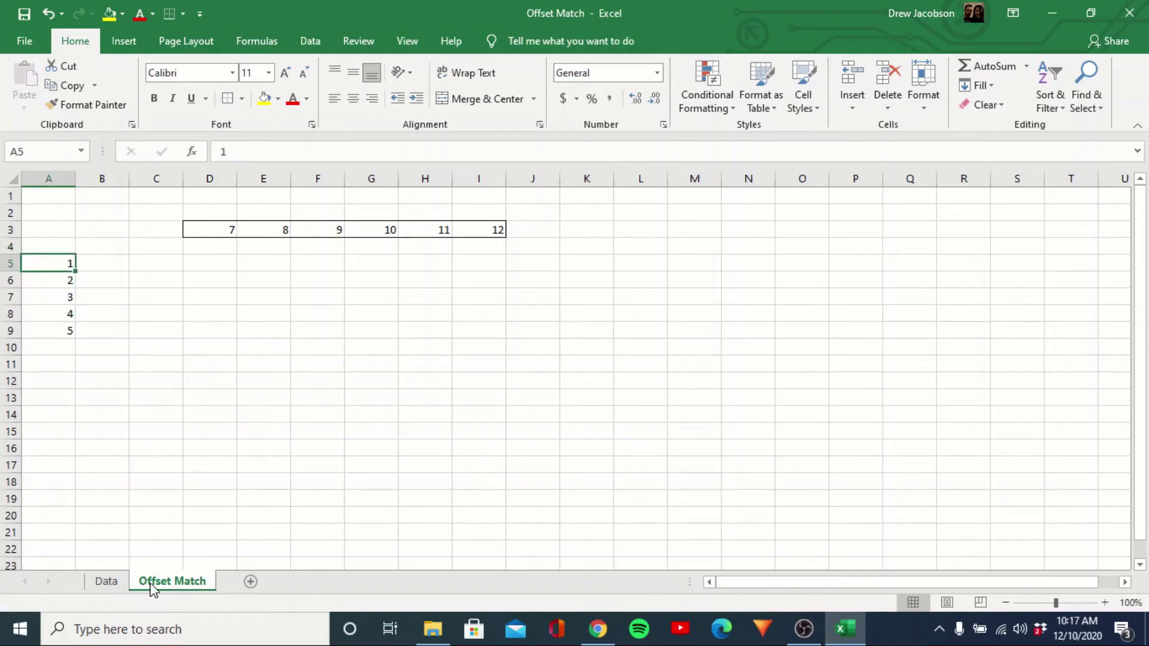
key(Up)
key(Right)
Copy the Company heading from Data!B3 into B4 of the Offset Match sheet.
click(112, 583)
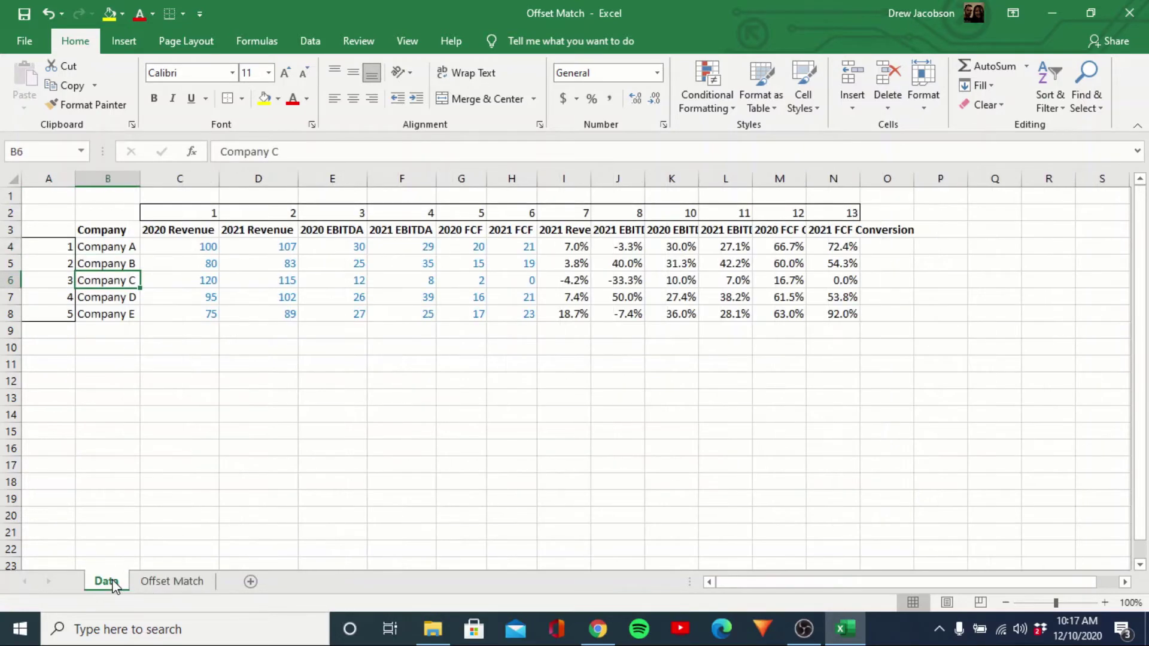
key(Up)
key(Up)
key(Up)
key(ctrl+c)
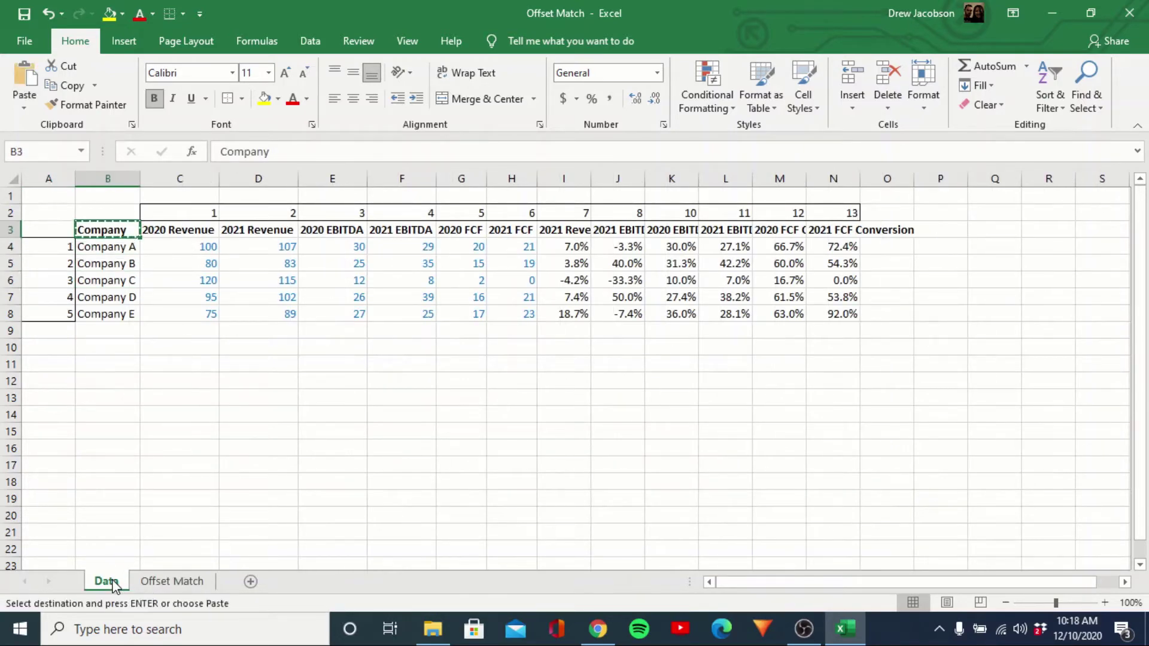
click(168, 582)
key(Right)
key(Left)
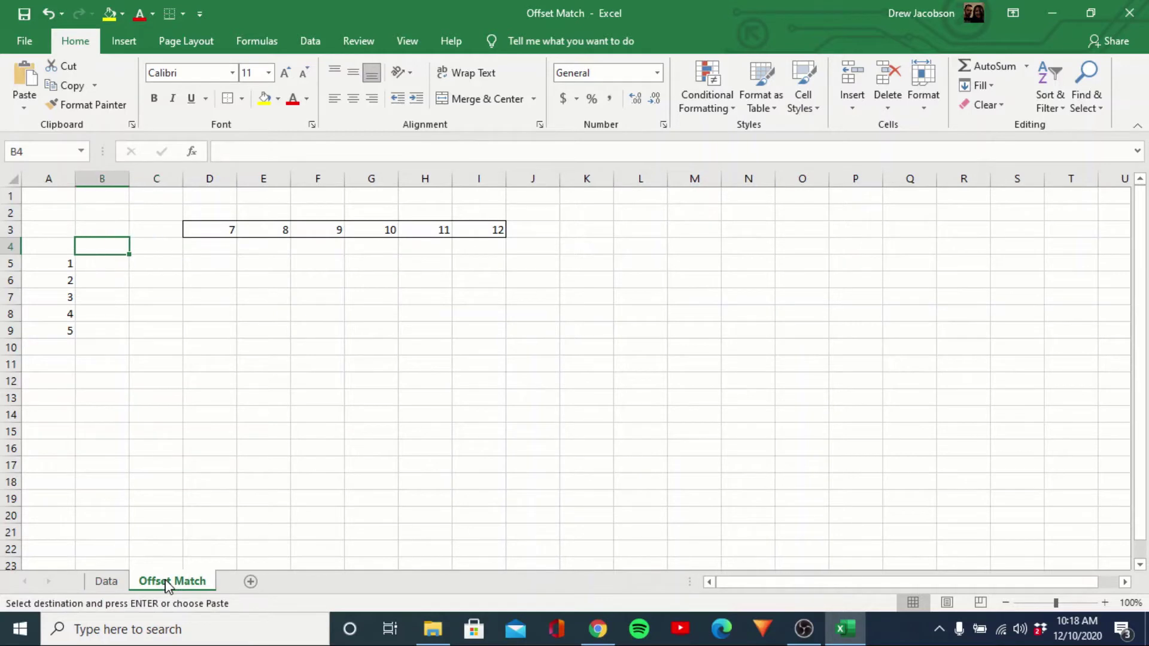
key(ctrl+alt+v)
key(Return)
Start D4's formula as =OFFSET(Data!$B$3, with an absolute reference to the Company heading.
key(Right)
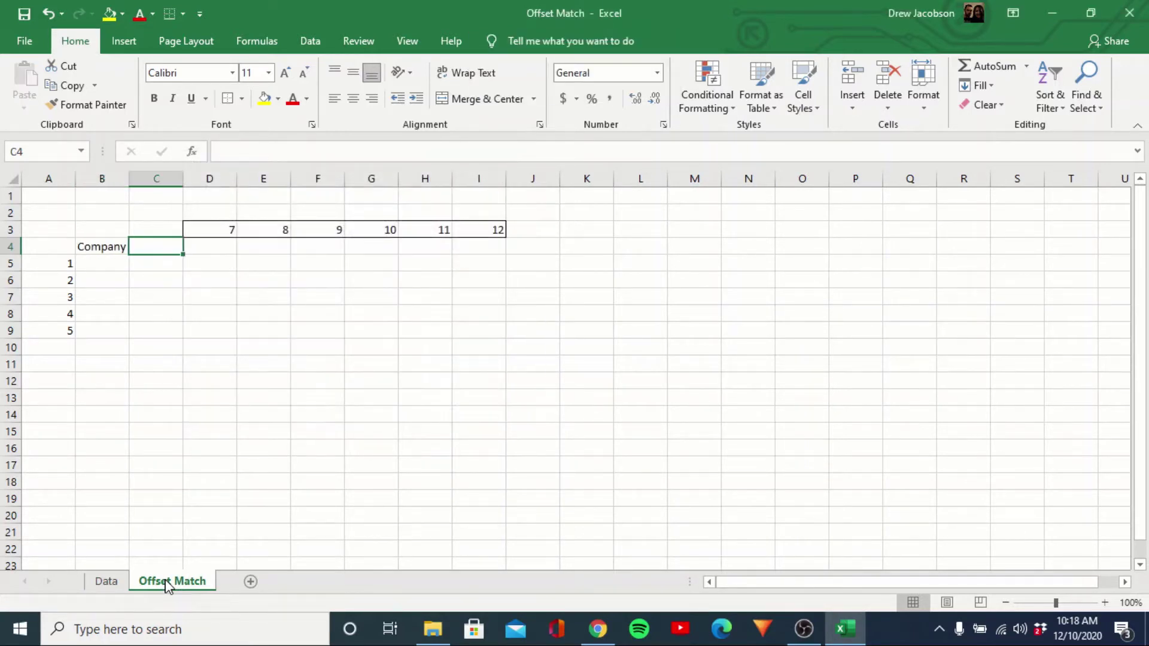
key(Right)
key(Left)
key(ctrl+space)
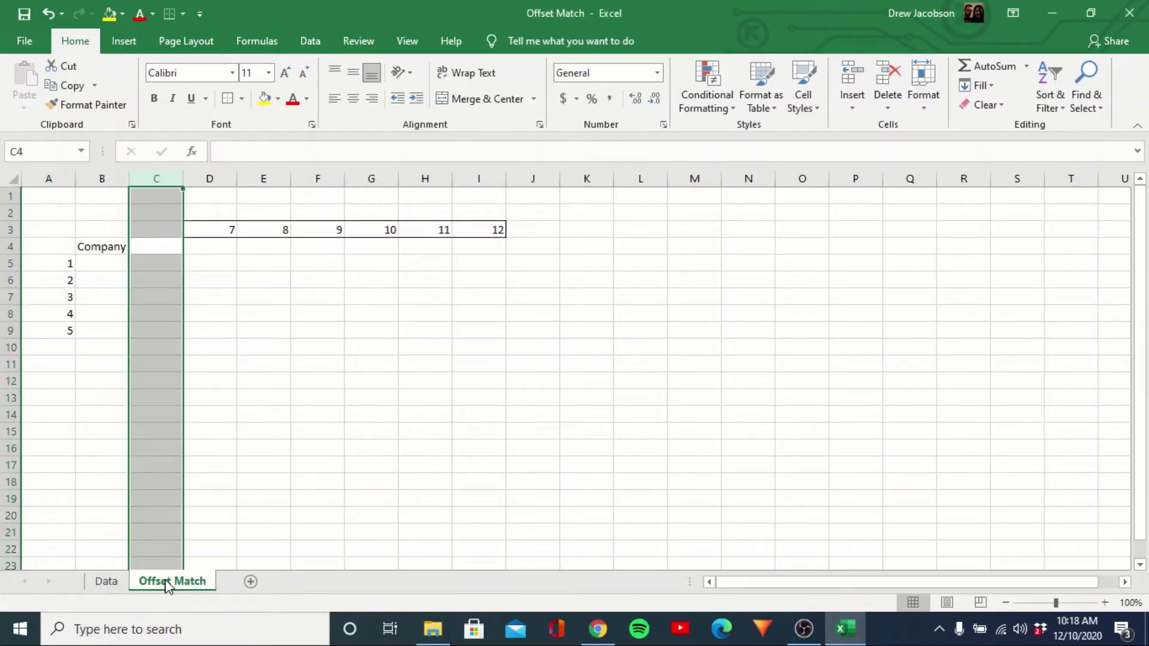
key(Down)
key(Right)
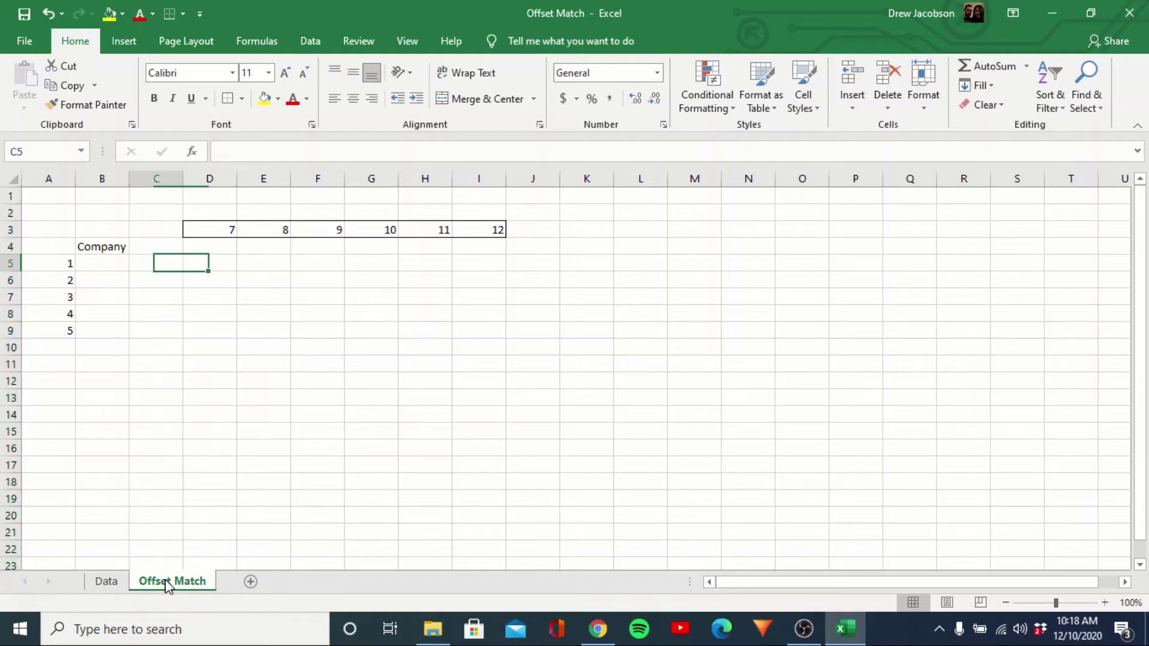
key(Up)
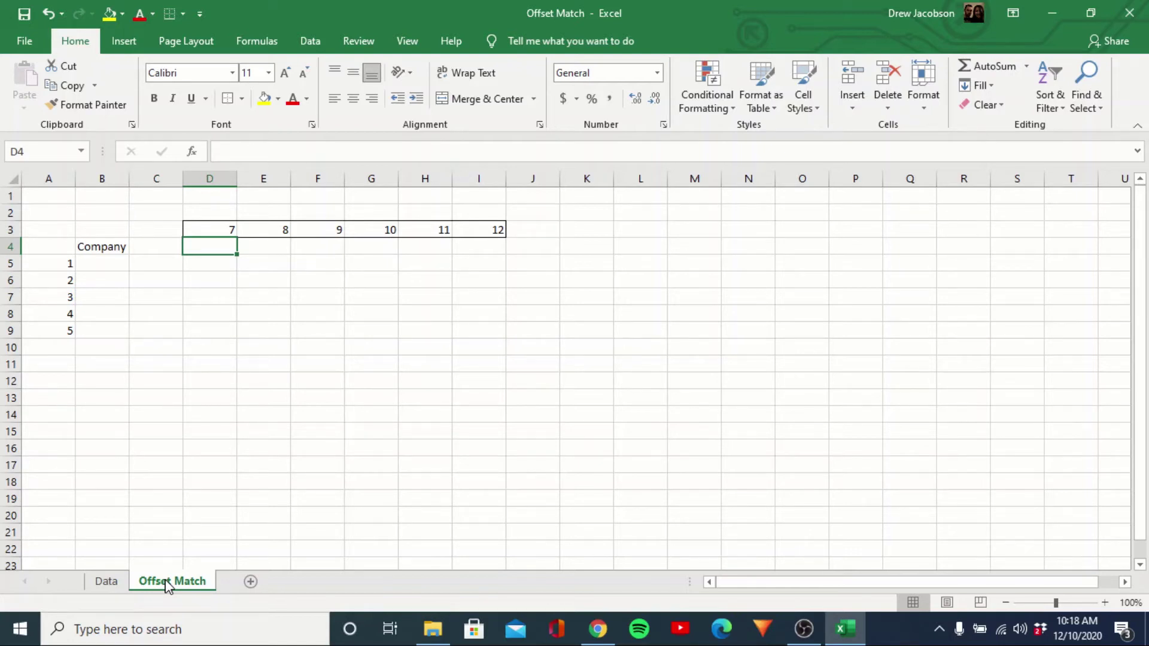
text(=offset()
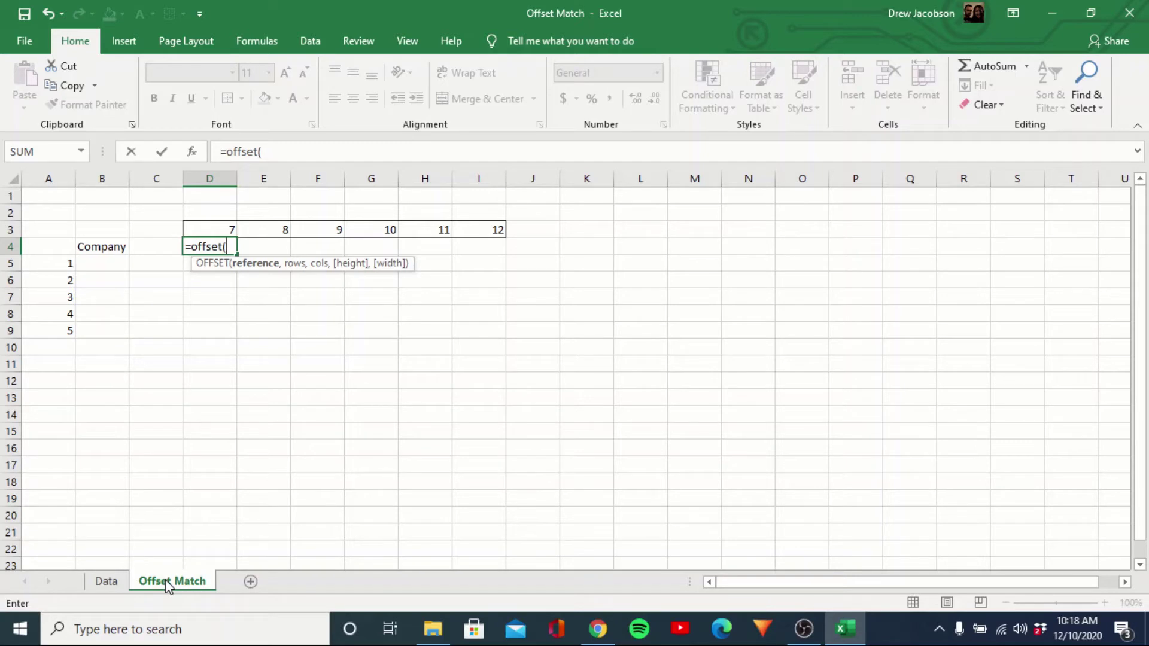
click(108, 584)
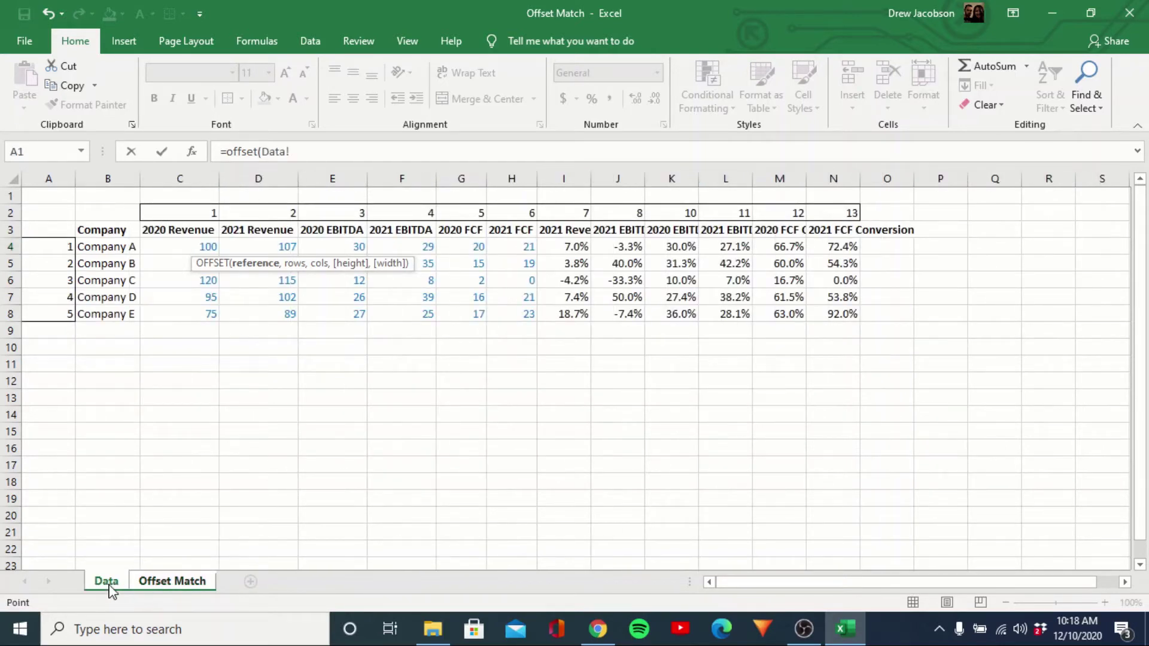
click(111, 231)
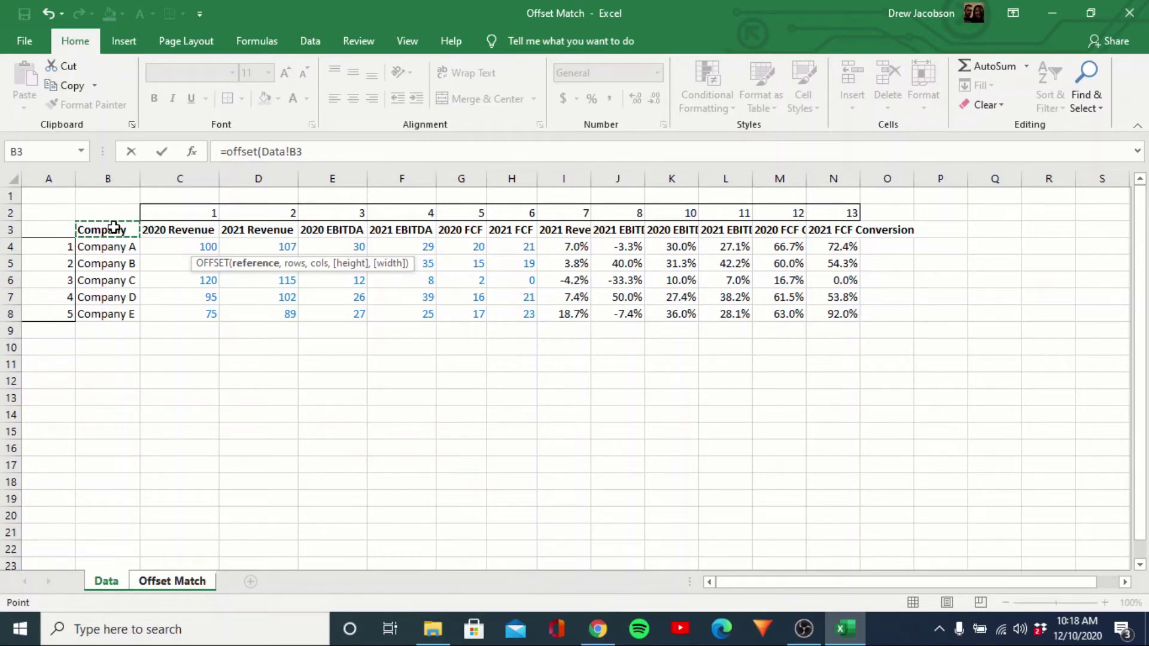
key(F4)
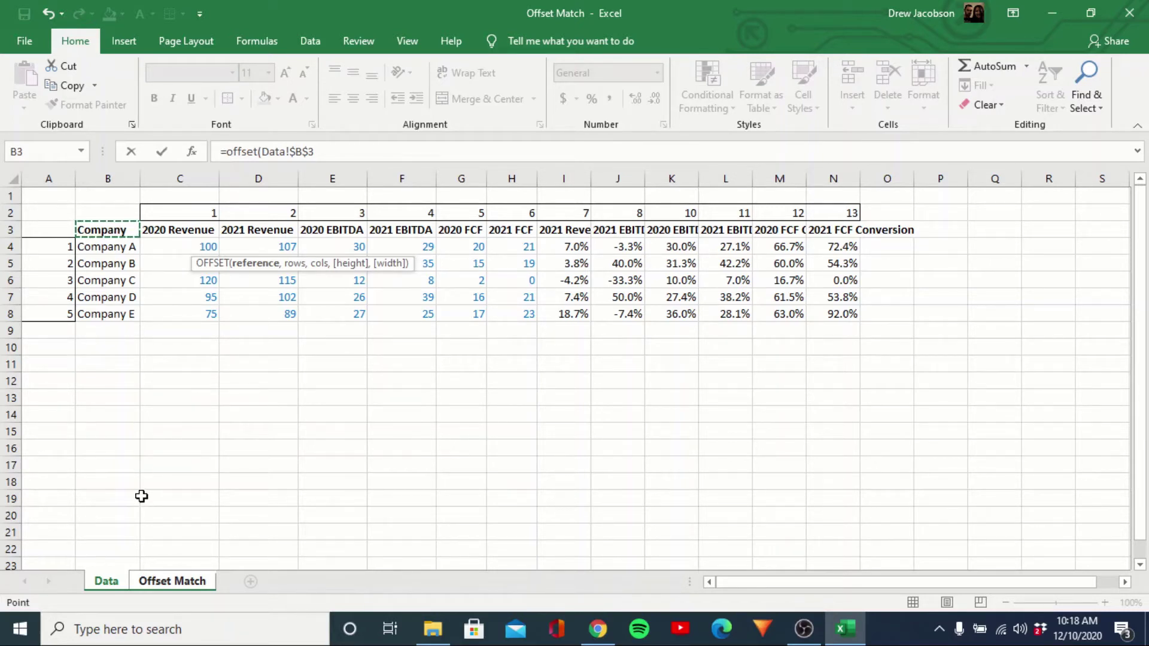
text(,)
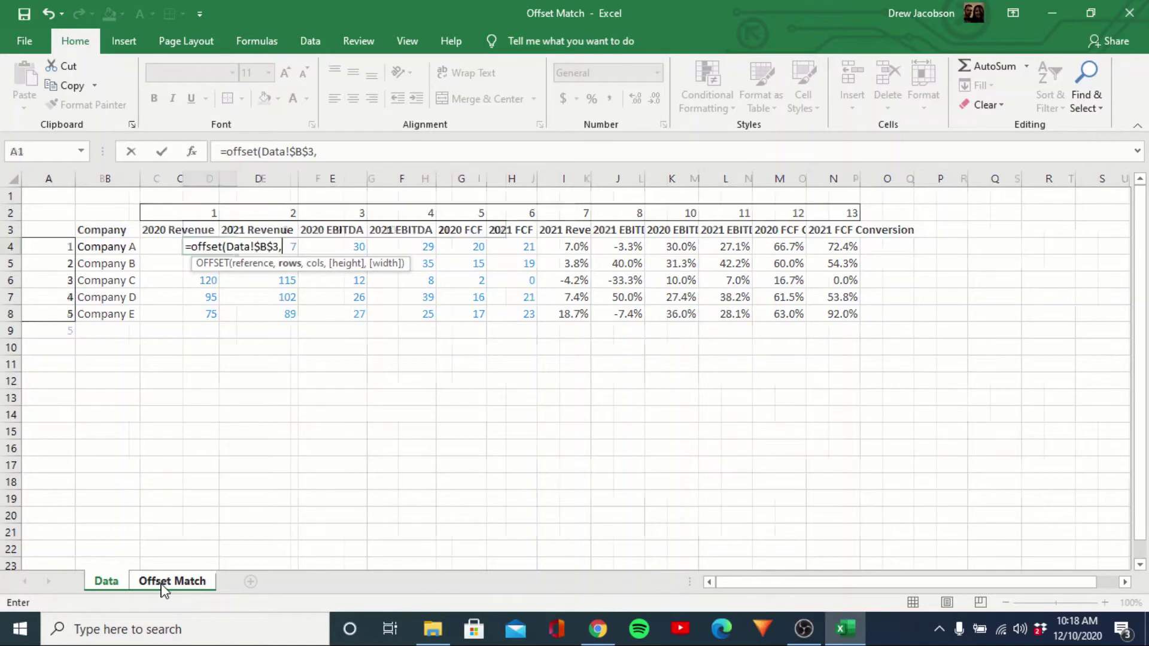
Add 0 as the rows argument, removing stray sheet references and the too-few-arguments warning.
click(166, 584)
click(409, 155)
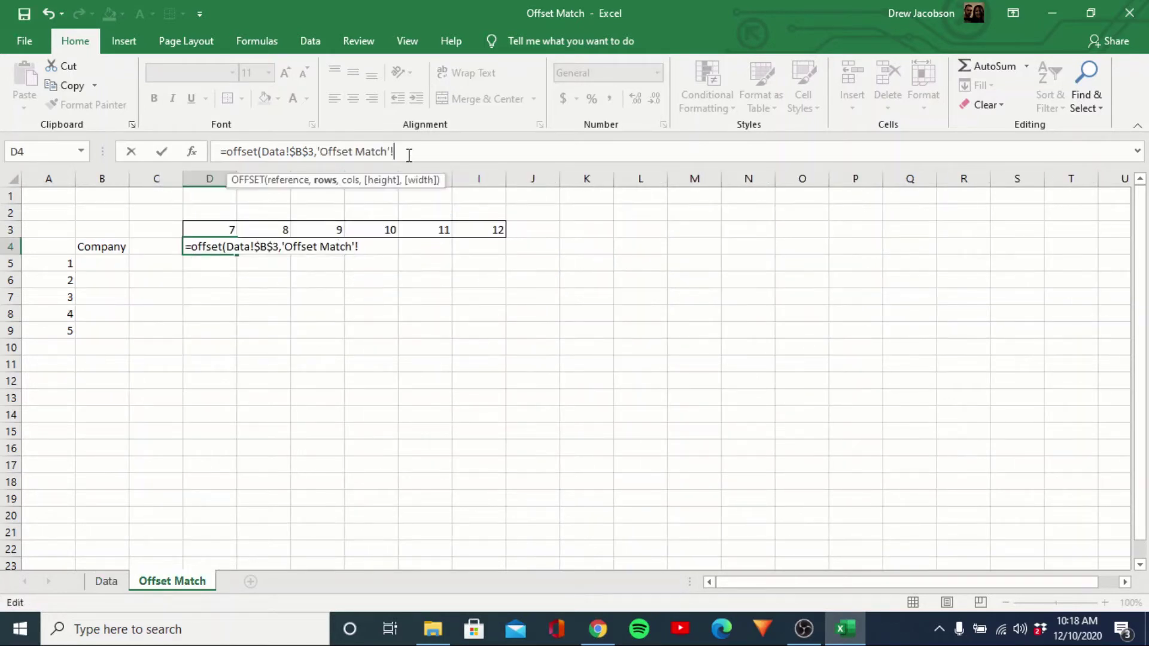
key(BackSpace)
key(BackSpace)
key(BackSpace)
key(BackSpace)
key(BackSpace)
key(BackSpace)
key(BackSpace)
key(BackSpace)
key(BackSpace)
key(BackSpace)
key(BackSpace)
key(BackSpace)
key(BackSpace)
key(BackSpace)
key(BackSpace)
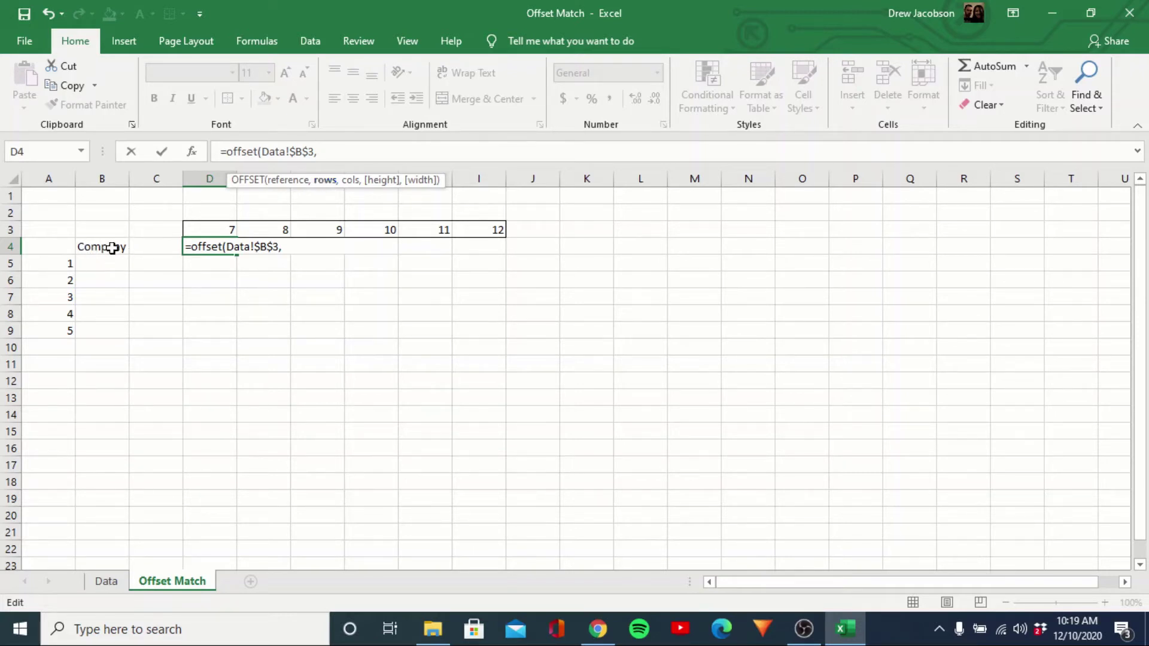
text(0)
click(103, 582)
click(571, 362)
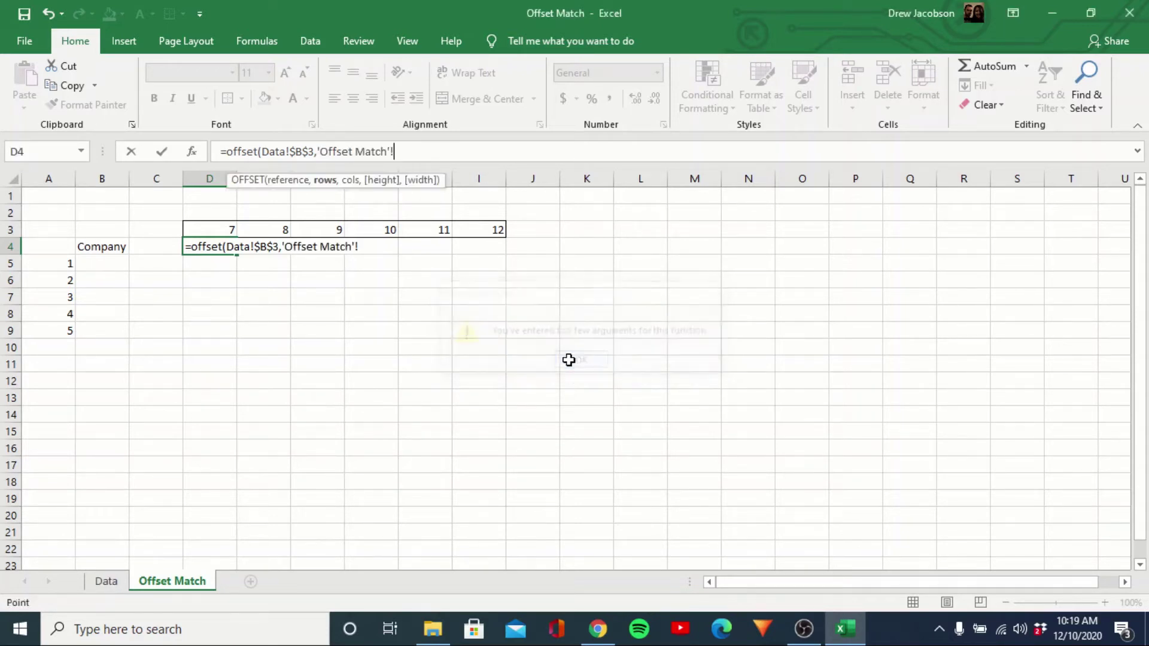
key(BackSpace)
key(BackSpace)
key(BackSpace)
key(BackSpace)
key(BackSpace)
key(BackSpace)
key(BackSpace)
key(BackSpace)
key(BackSpace)
key(BackSpace)
key(BackSpace)
key(BackSpace)
key(BackSpace)
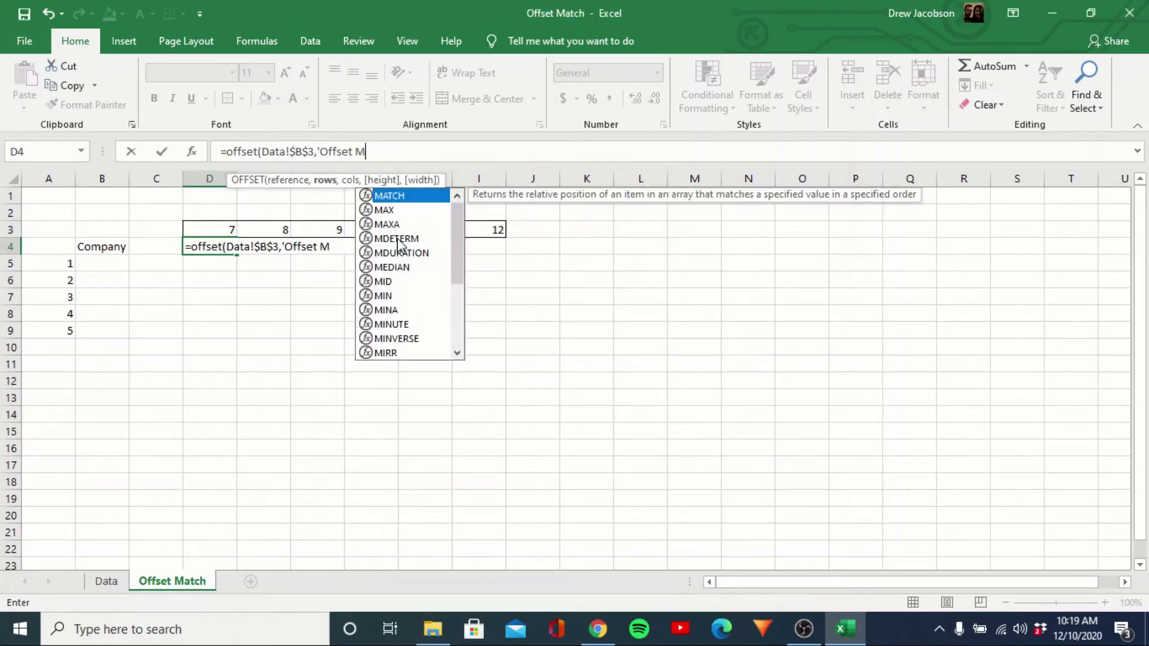
key(BackSpace)
key(BackSpace)
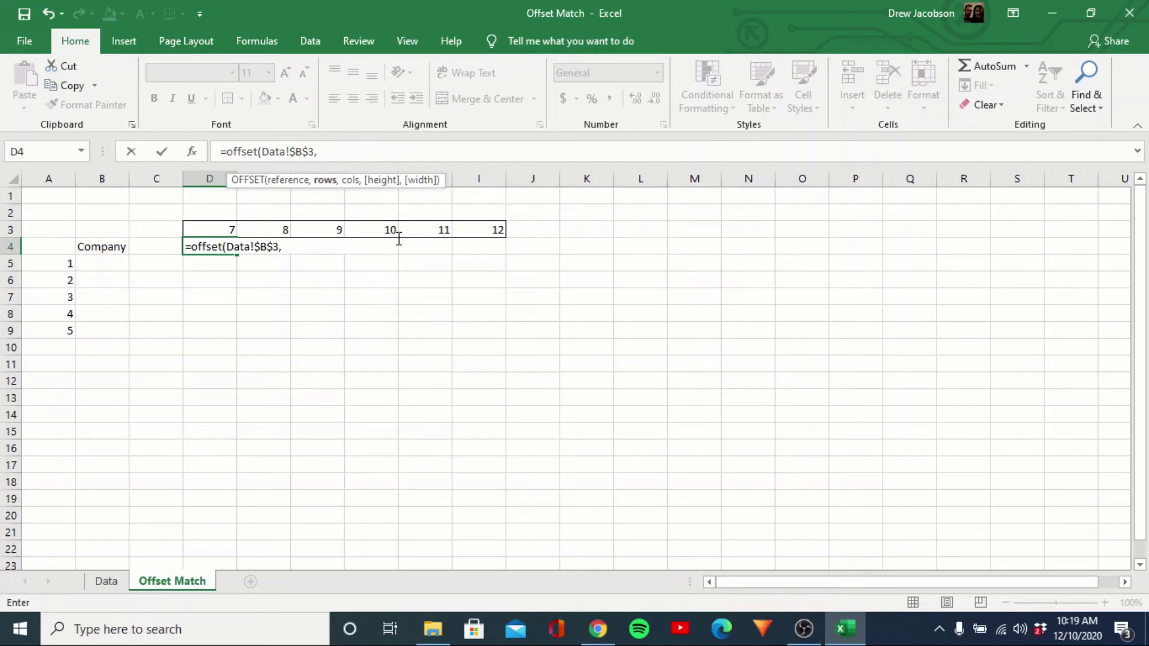
text(0,)
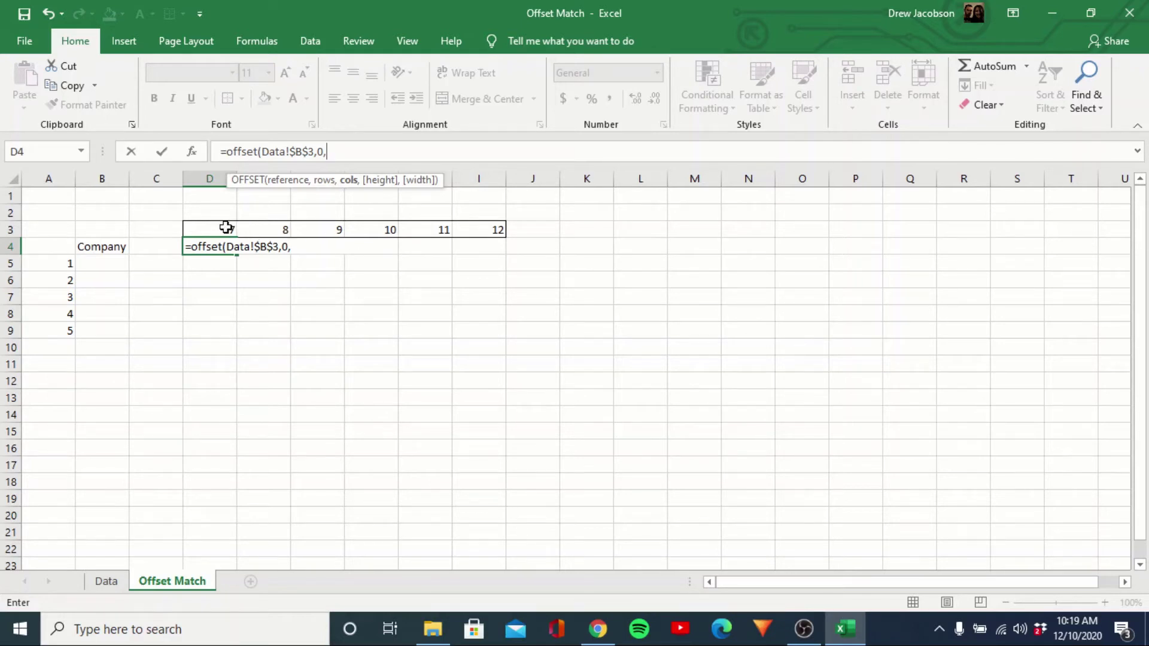
Complete D4 as =OFFSET(Data!$B$3,0,MATCH(D$3,Data!$C$2:$N$2,0)), returning 2021 Revenue Growth.
text(match)
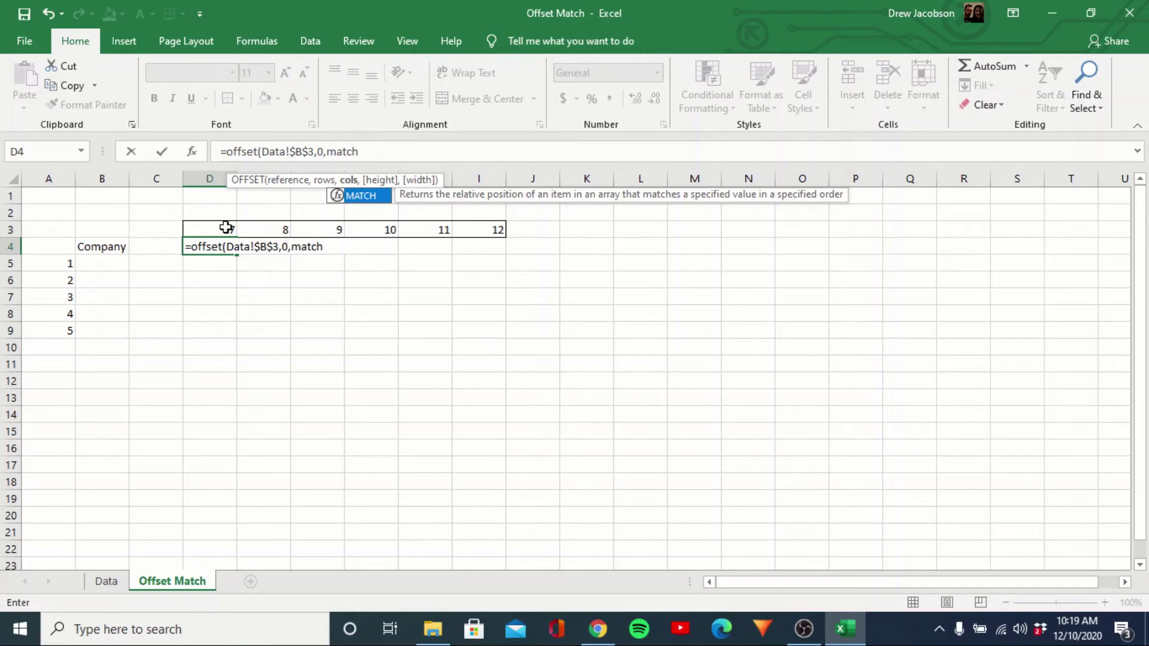
text(()
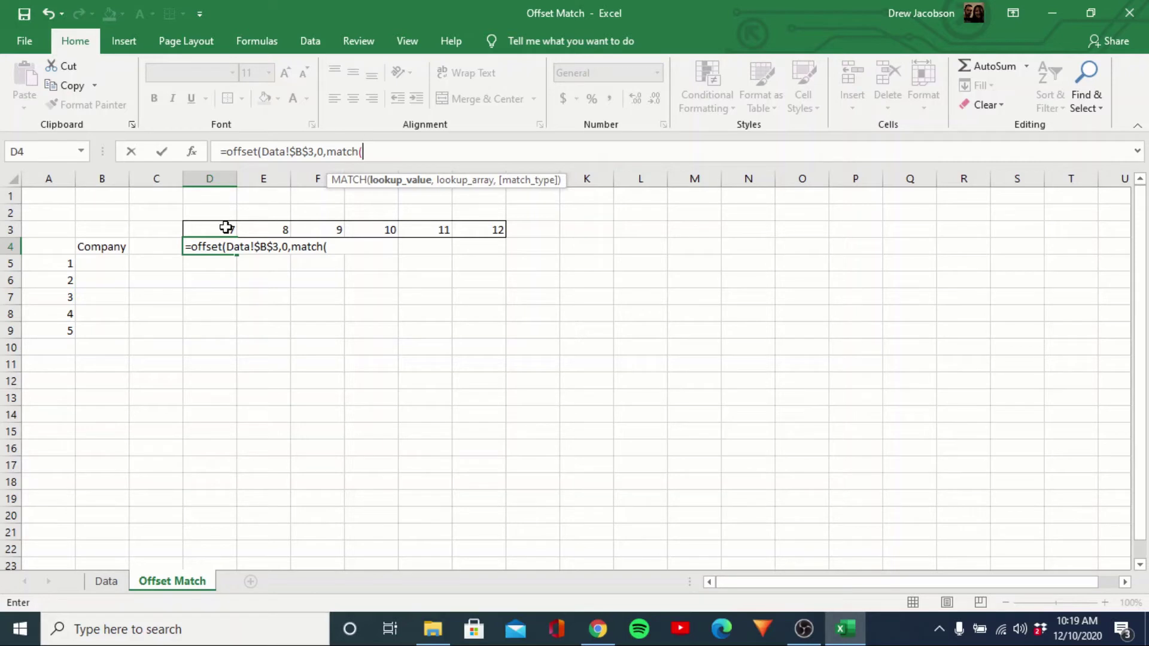
click(213, 230)
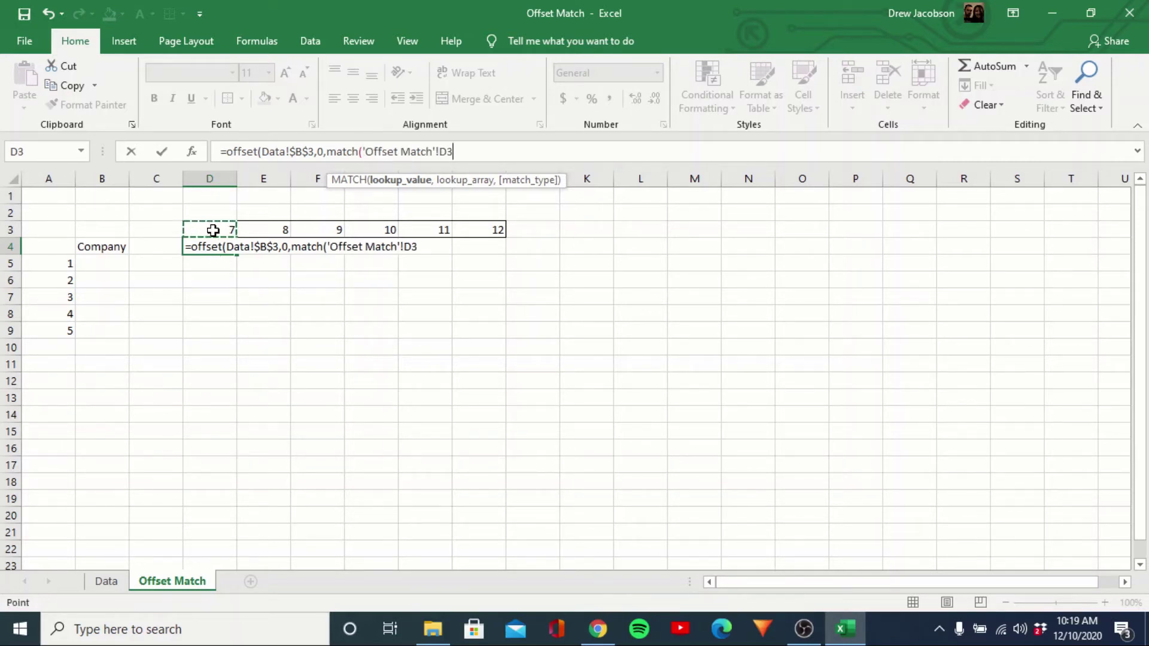
key(F4)
key(F4)
text(,)
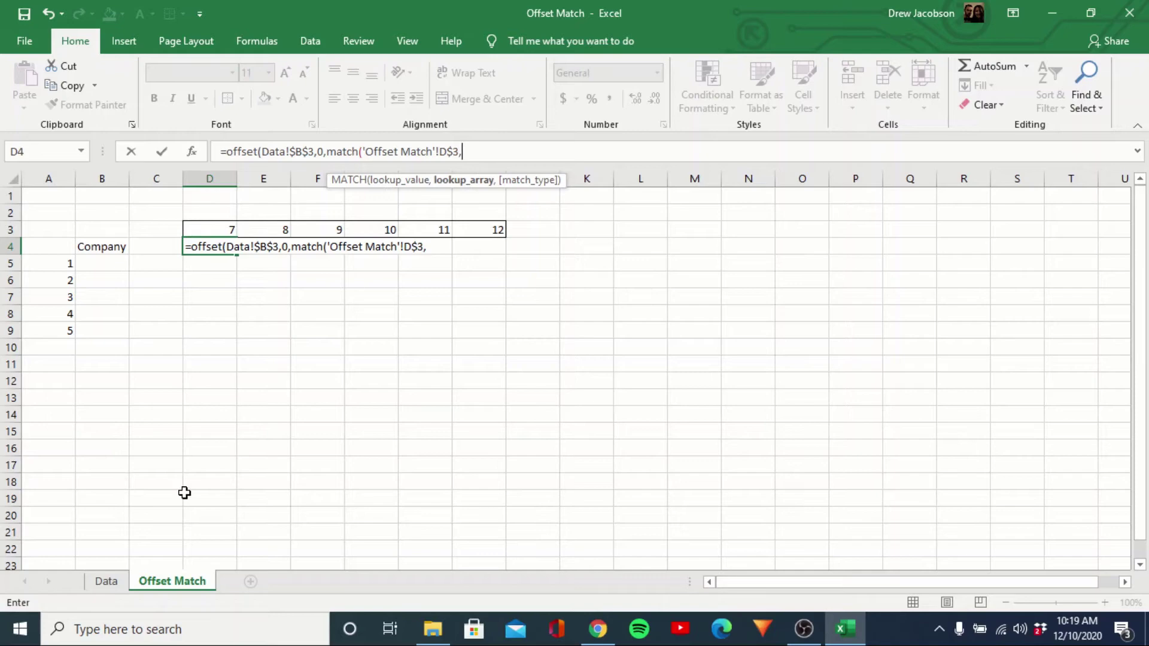
click(112, 588)
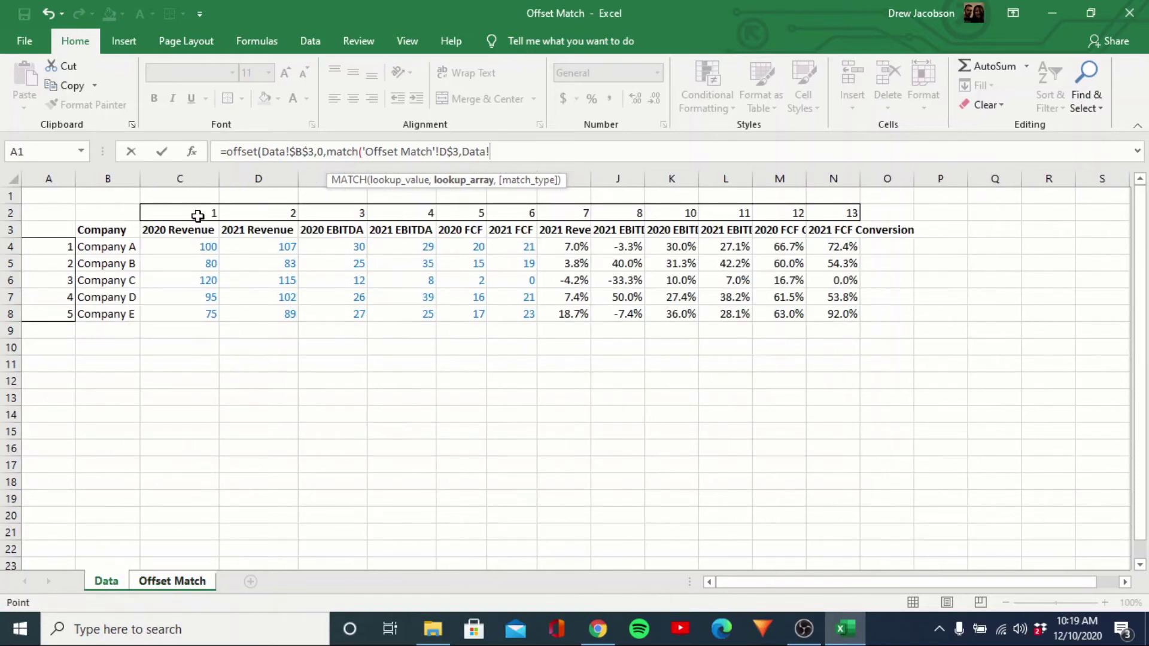
drag(197, 216, 819, 216)
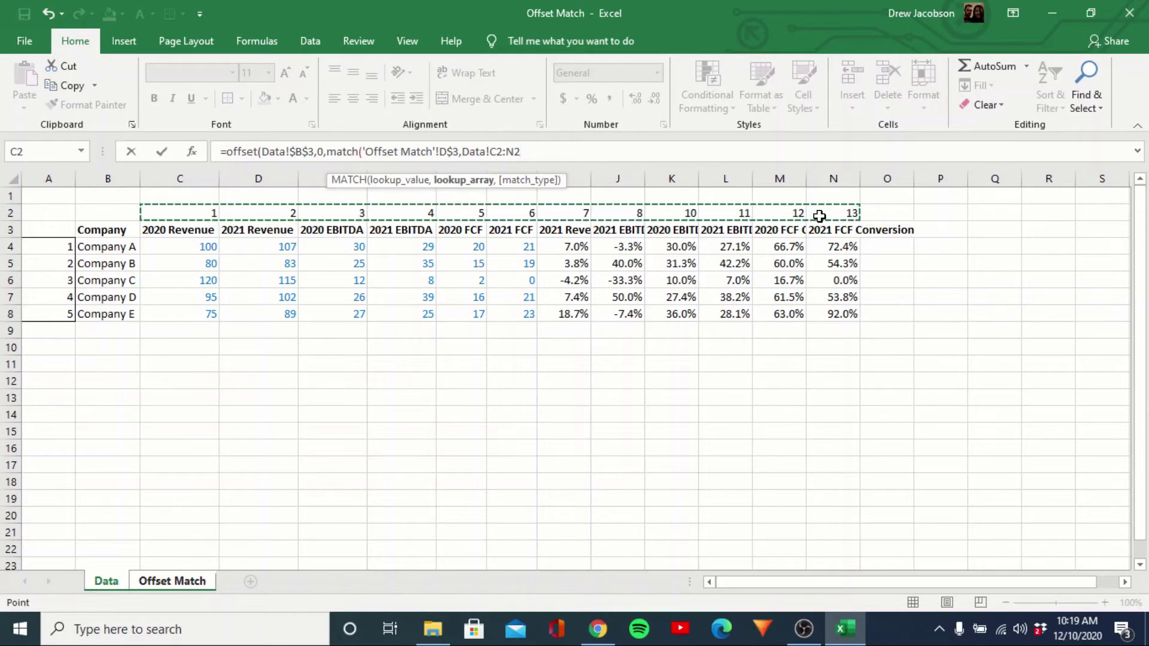
key(F4)
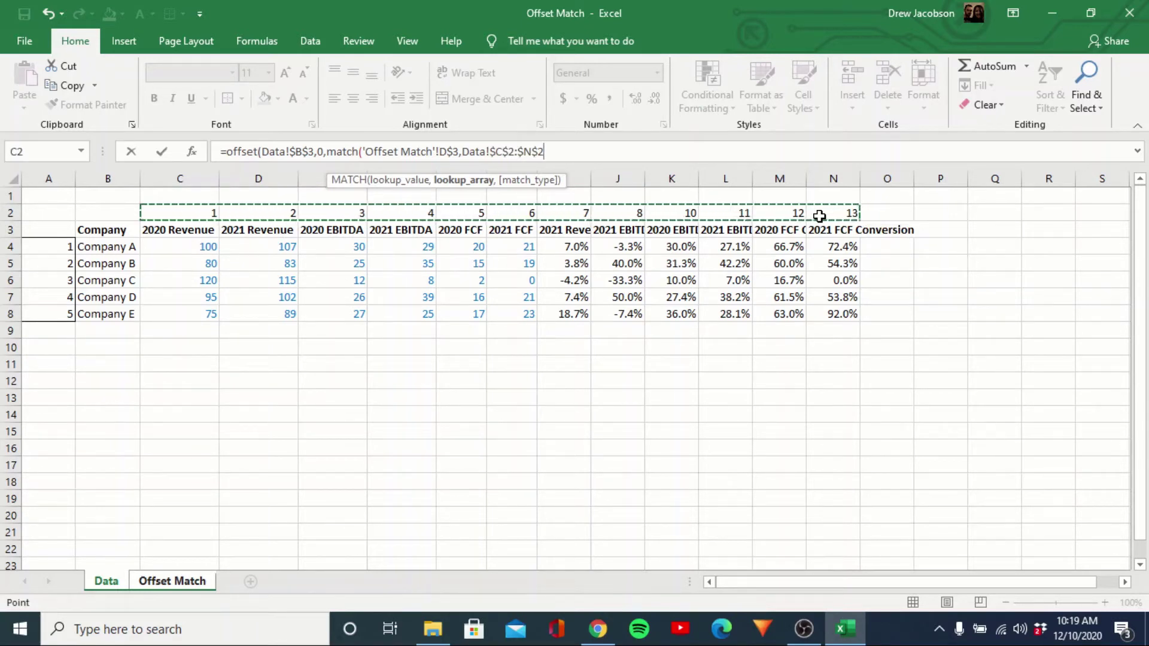
text(,0))
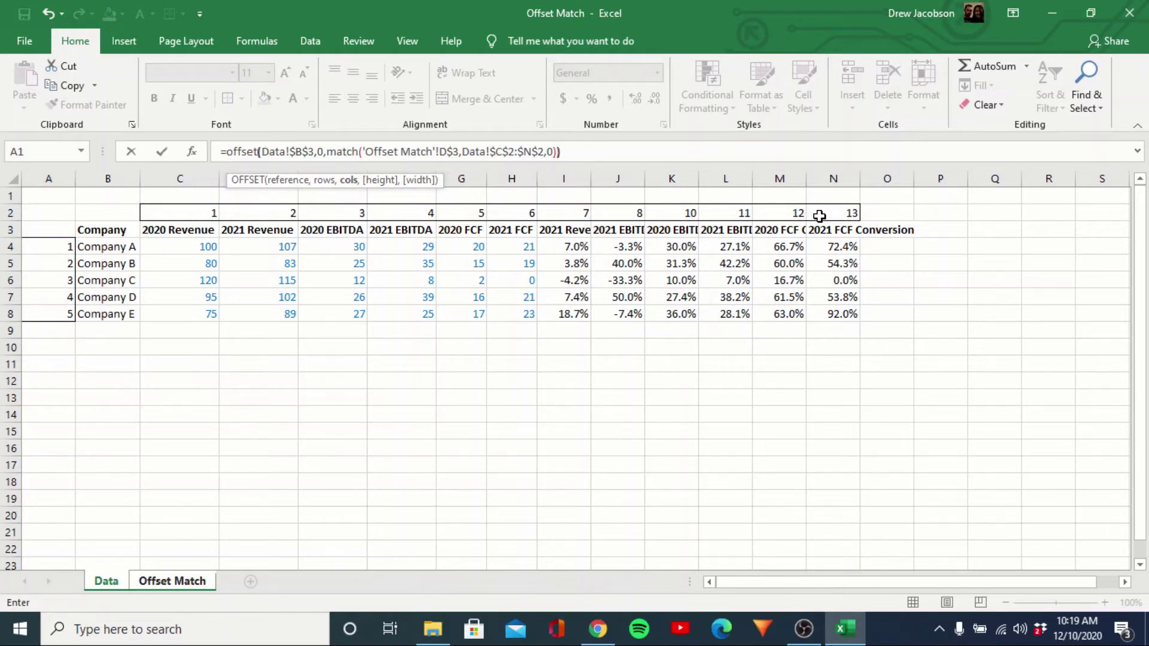
key(BackSpace)
key(Return)
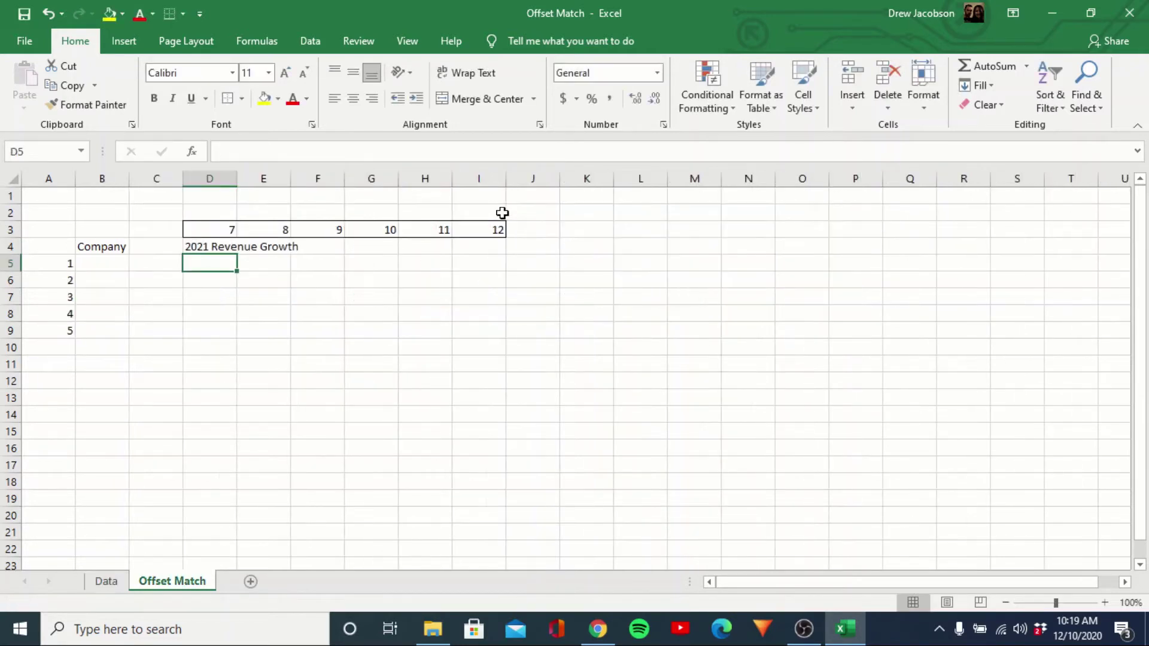
Autofit column I on the Data sheet to show the 2021 Revenue Growth header.
key(Up)
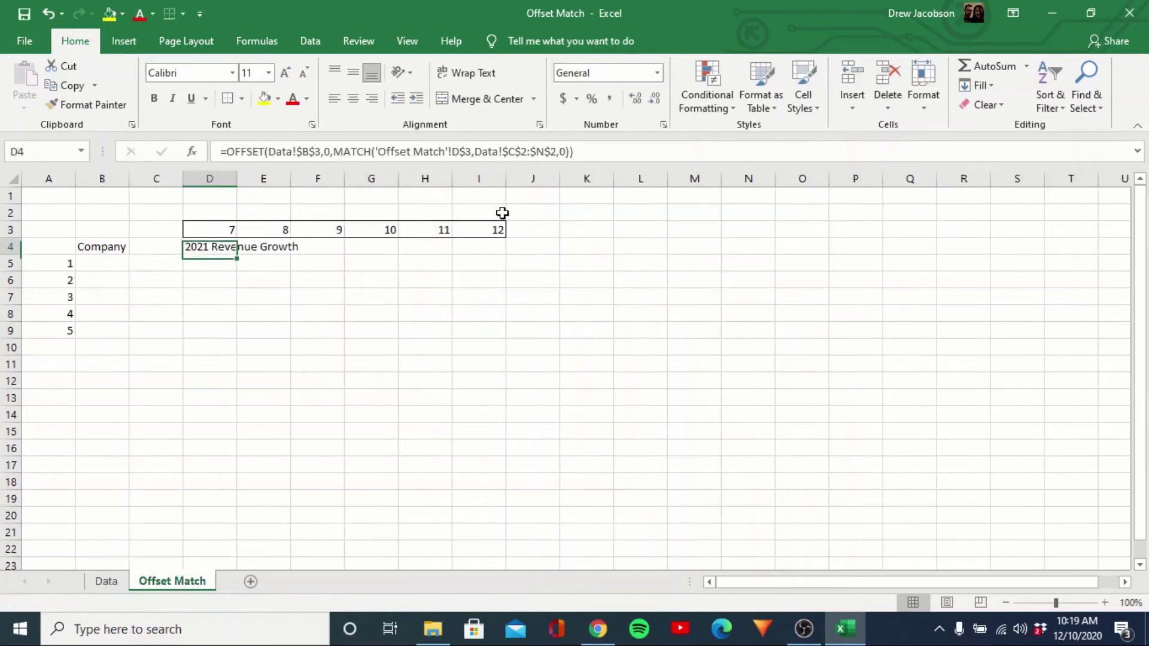
click(106, 581)
click(558, 230)
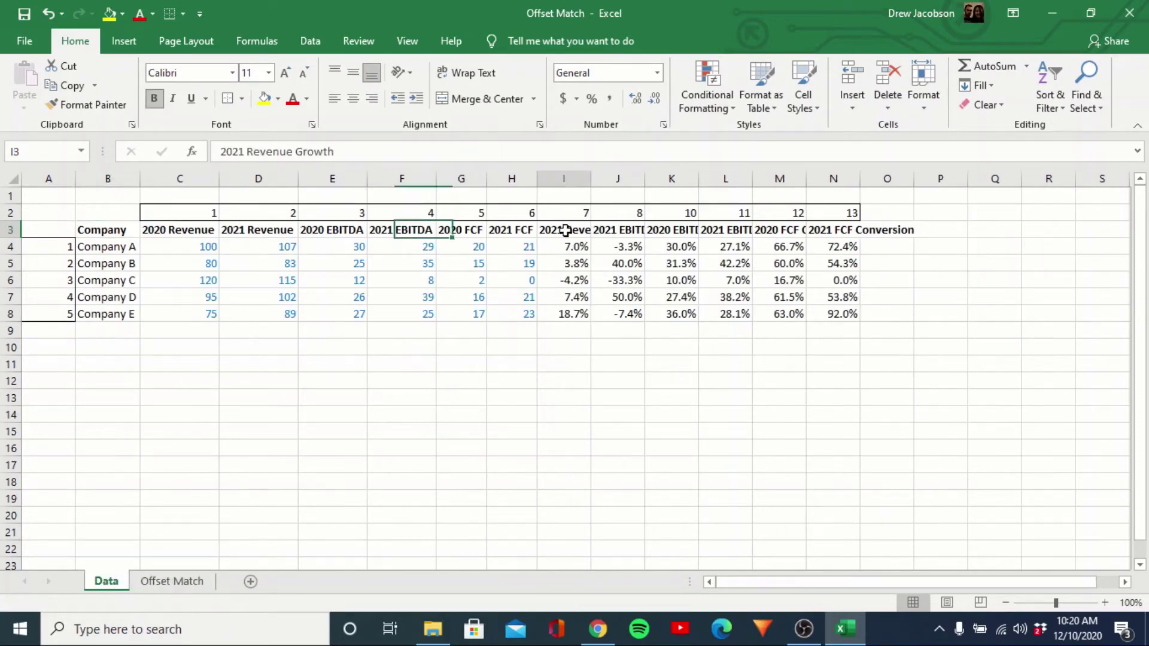
double_click(591, 179)
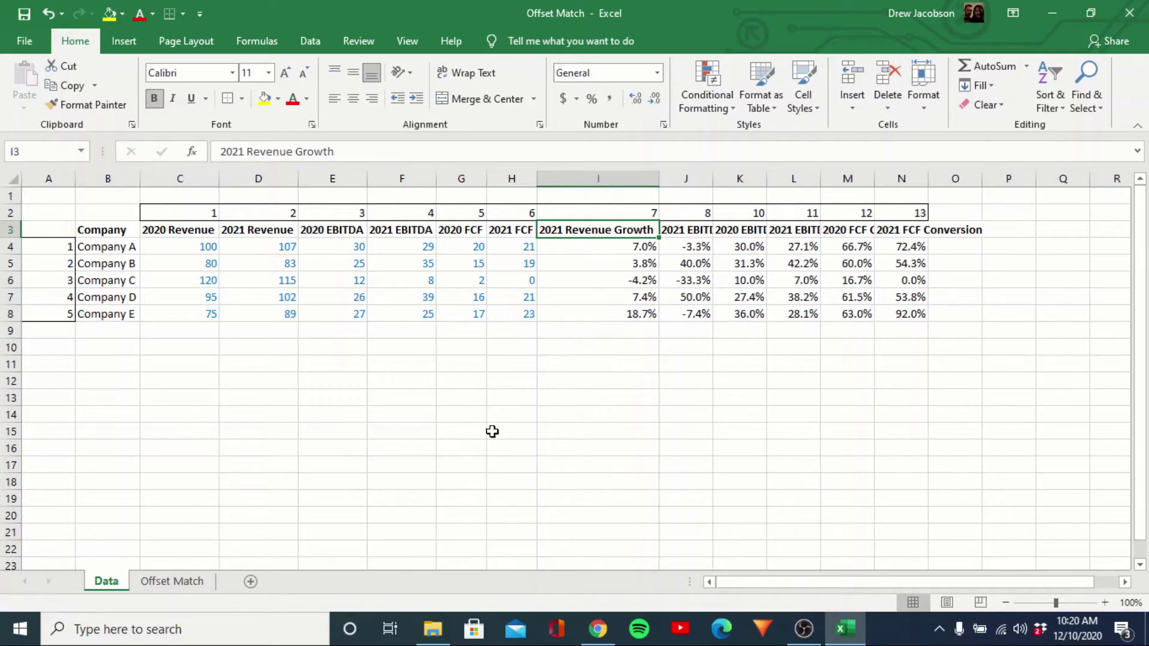
Copy the D4 header formula across E4:I4 on Offset Match.
click(172, 581)
key(ctrl+c)
key(Right)
key(shift+Right)
key(shift+Right)
key(shift+Right)
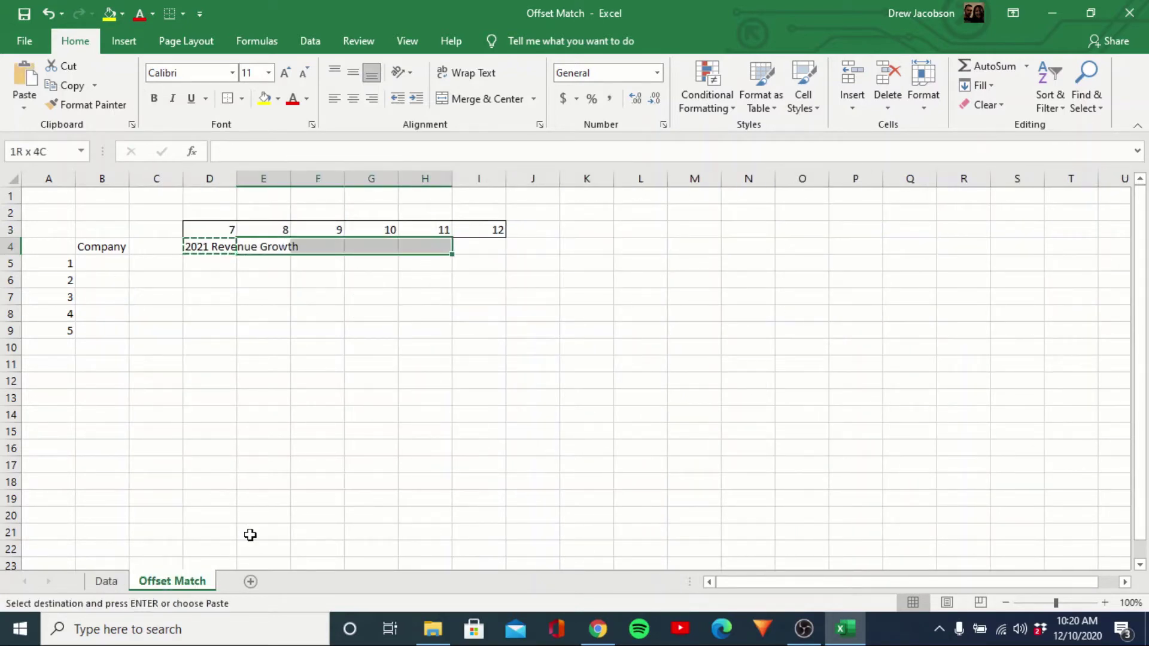
key(shift+Right)
key(ctrl+v)
key(Escape)
Compare the copied formulas to find the cause of the #N/A in F4.
key(Left)
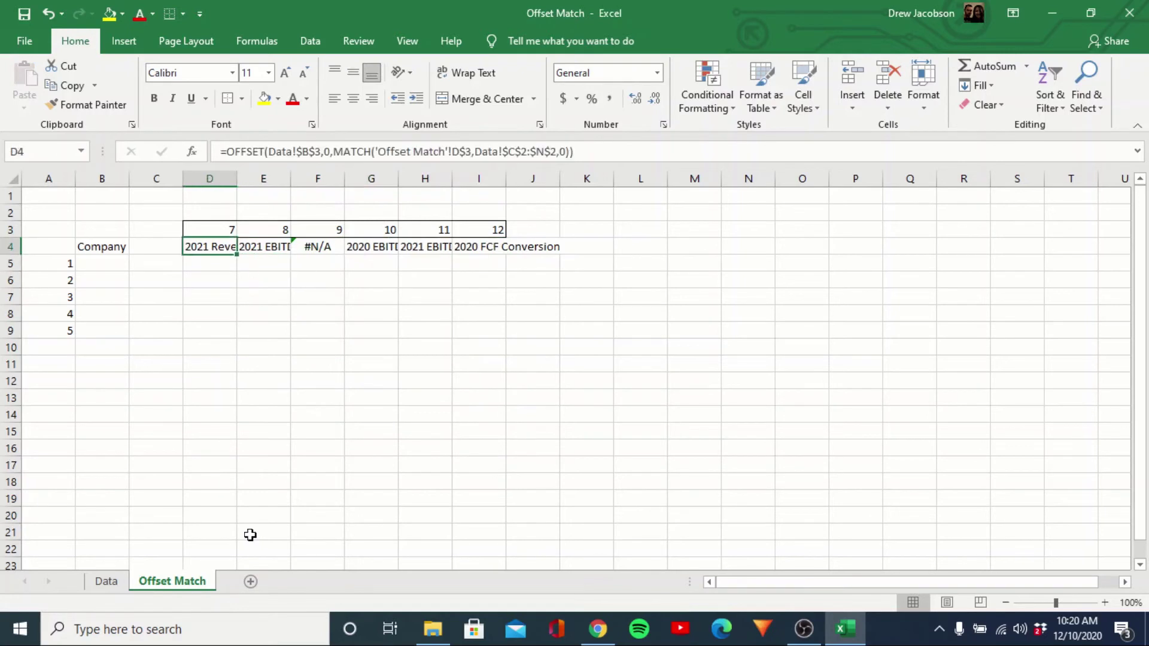
key(Right)
key(Left)
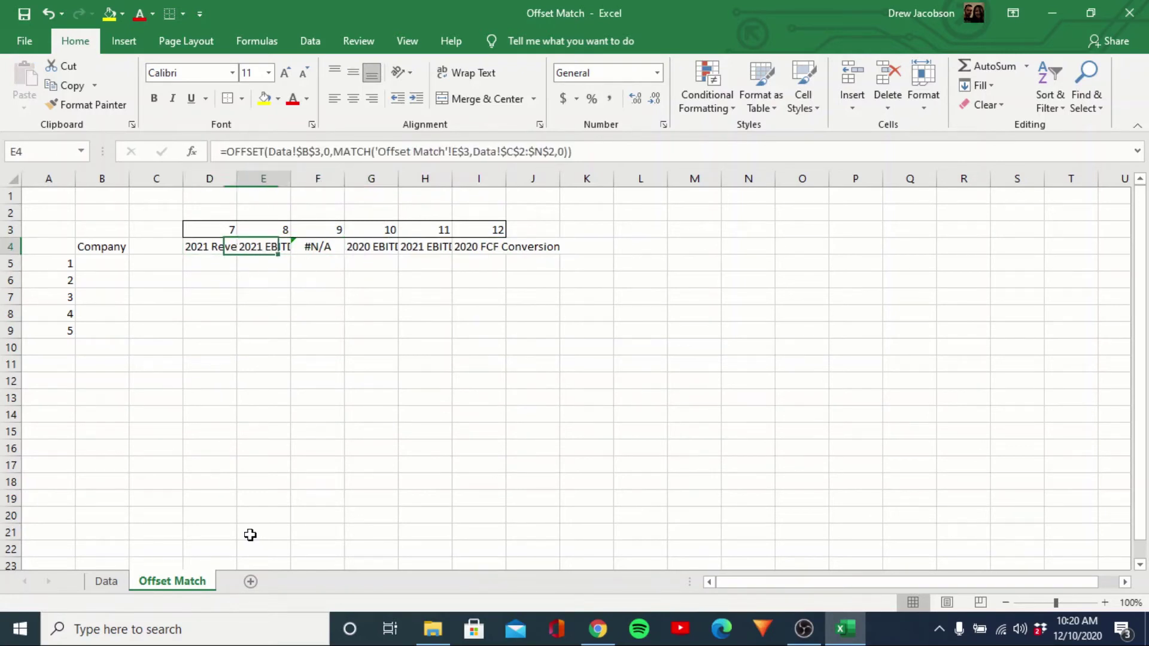
key(Right)
key(Right)
key(F2)
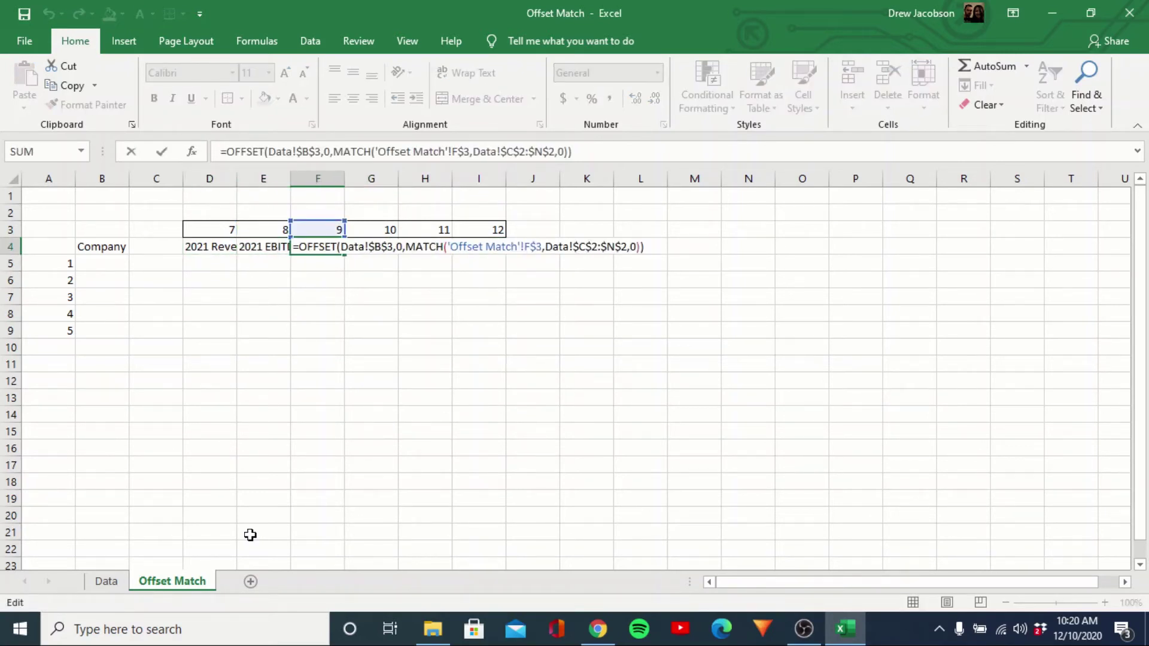
key(Escape)
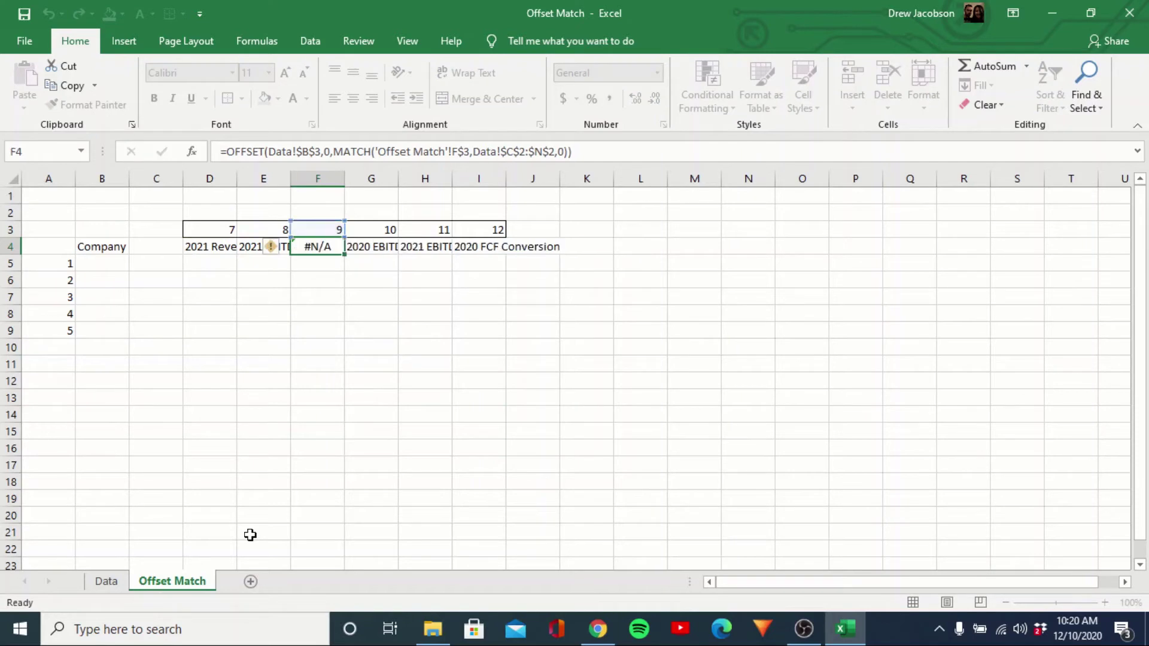
key(Left)
key(Right)
click(108, 582)
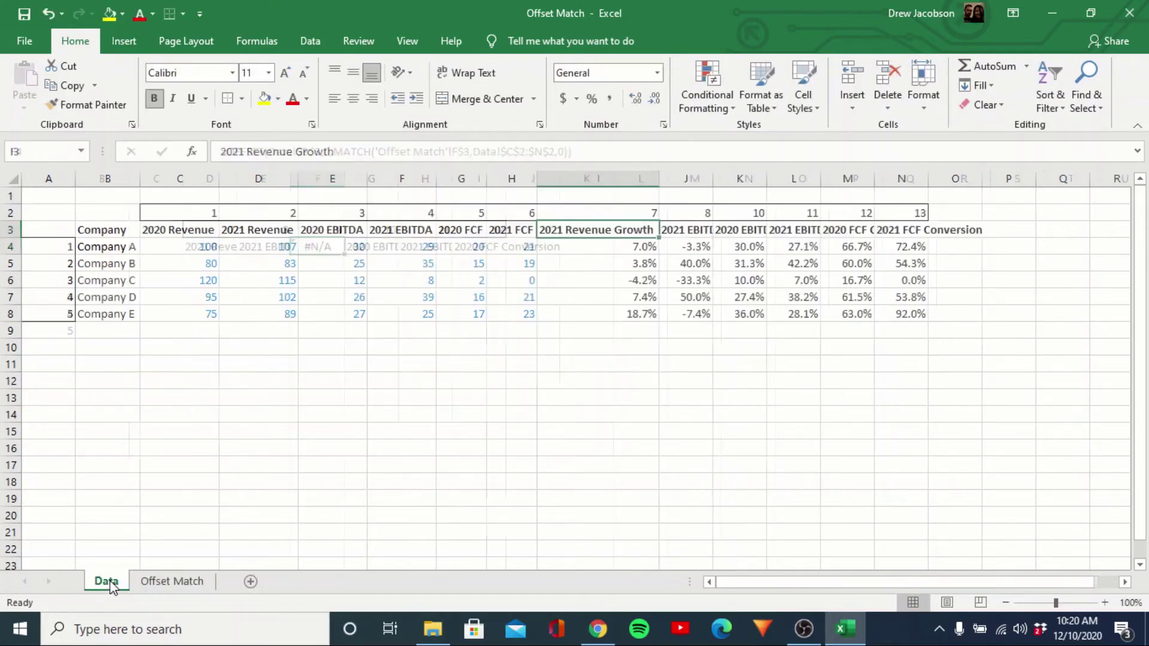
Retype Data's K2:N2 index numbers as 9, 10, 11 and 12.
key(Up)
key(Right)
key(Right)
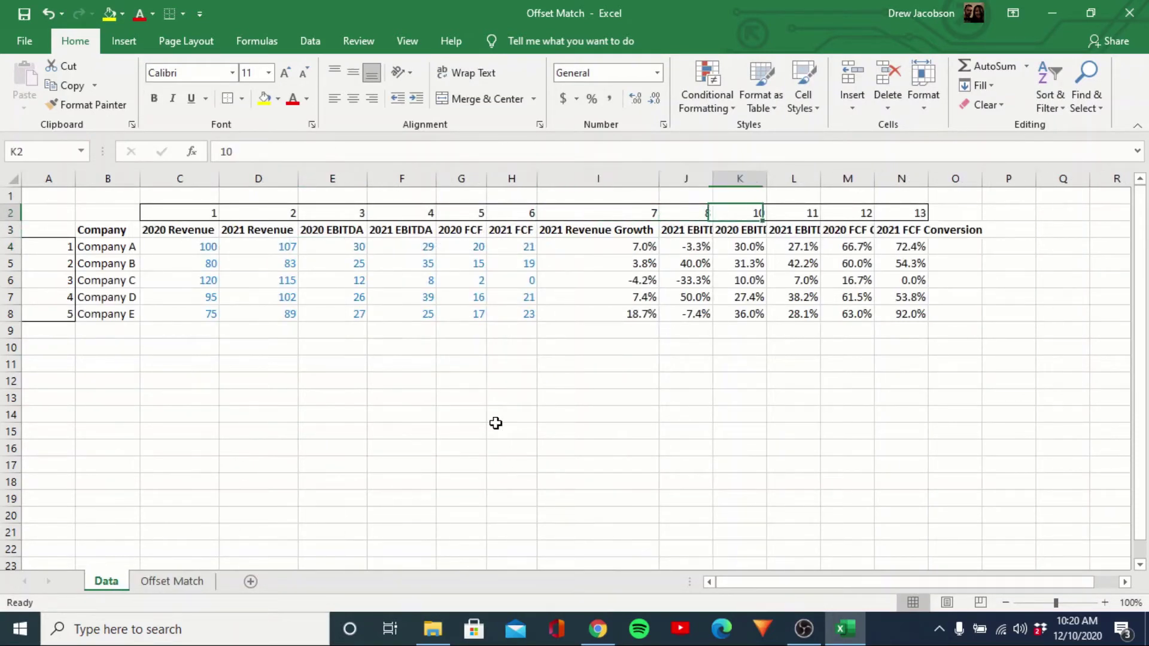
key(Left)
key(Left)
key(Right)
key(Right)
key(Left)
key(Right)
text(9)
key(Tab)
text(10)
key(Tab)
text(11)
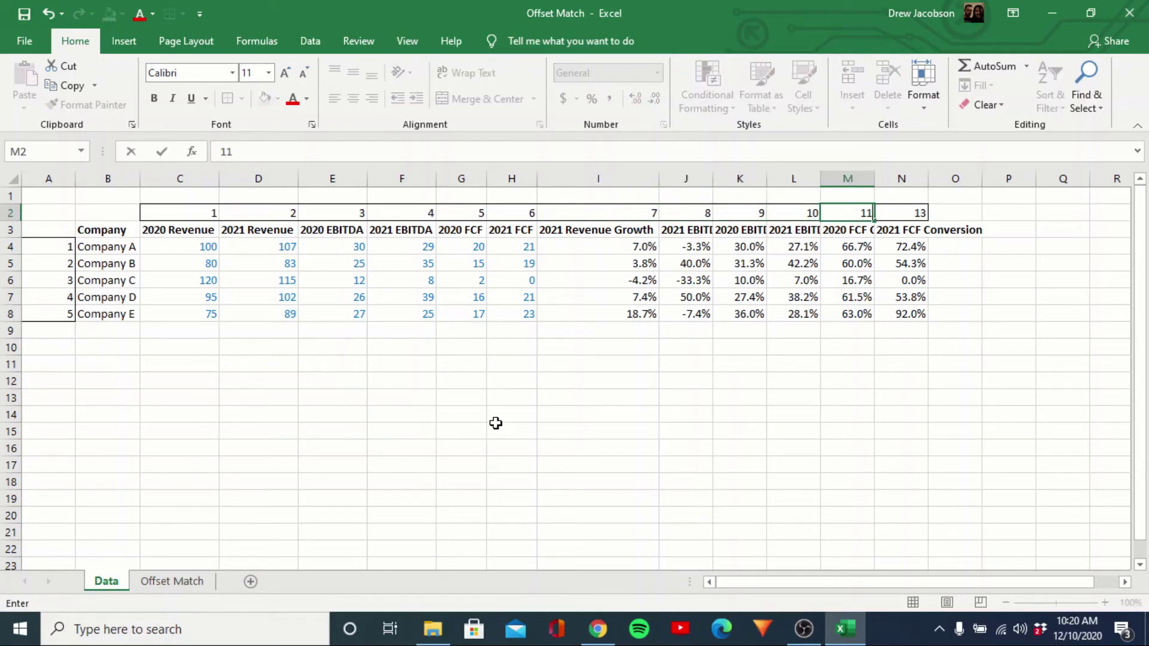
key(Tab)
key(BackSpace)
text(2)
key(Left)
Check on Offset Match that all six row-4 headers now resolve.
key(Left)
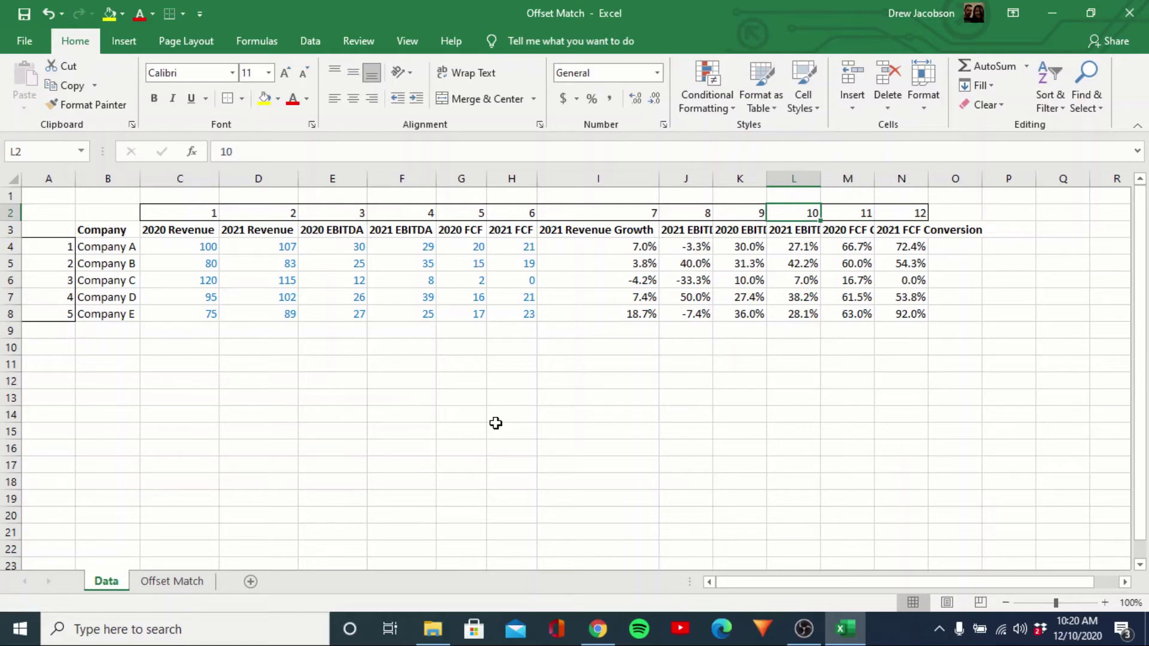
click(161, 583)
key(Left)
key(Up)
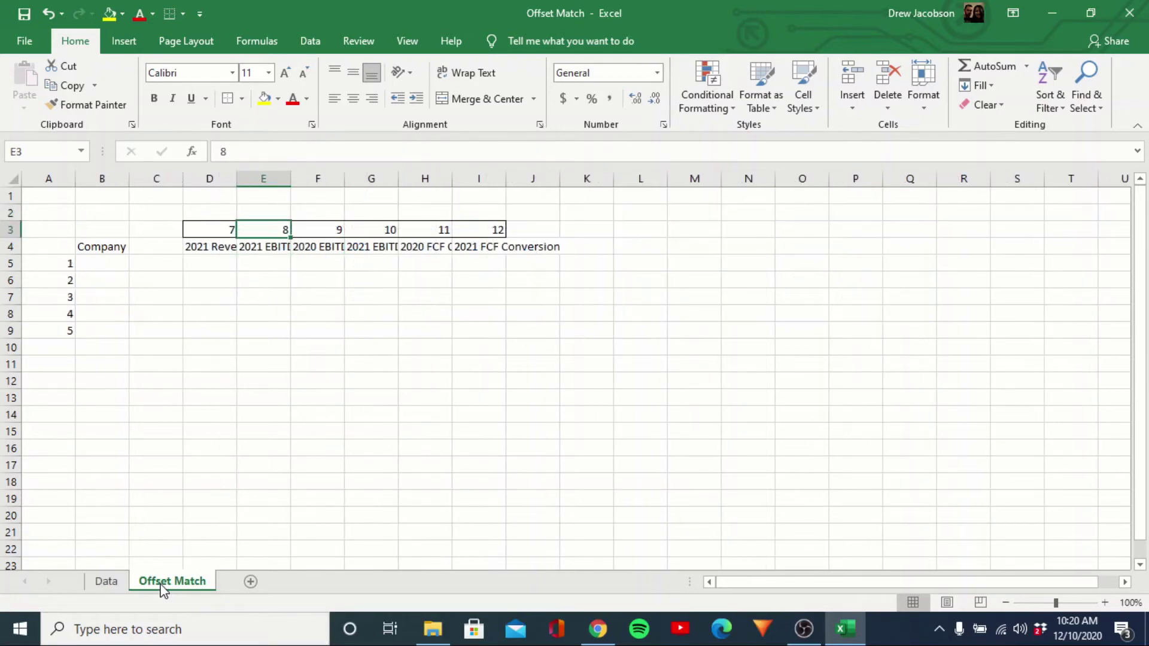
Autofit columns D through I to their metric headers.
key(Right)
key(Right)
key(Right)
key(Right)
key(Down)
key(Left)
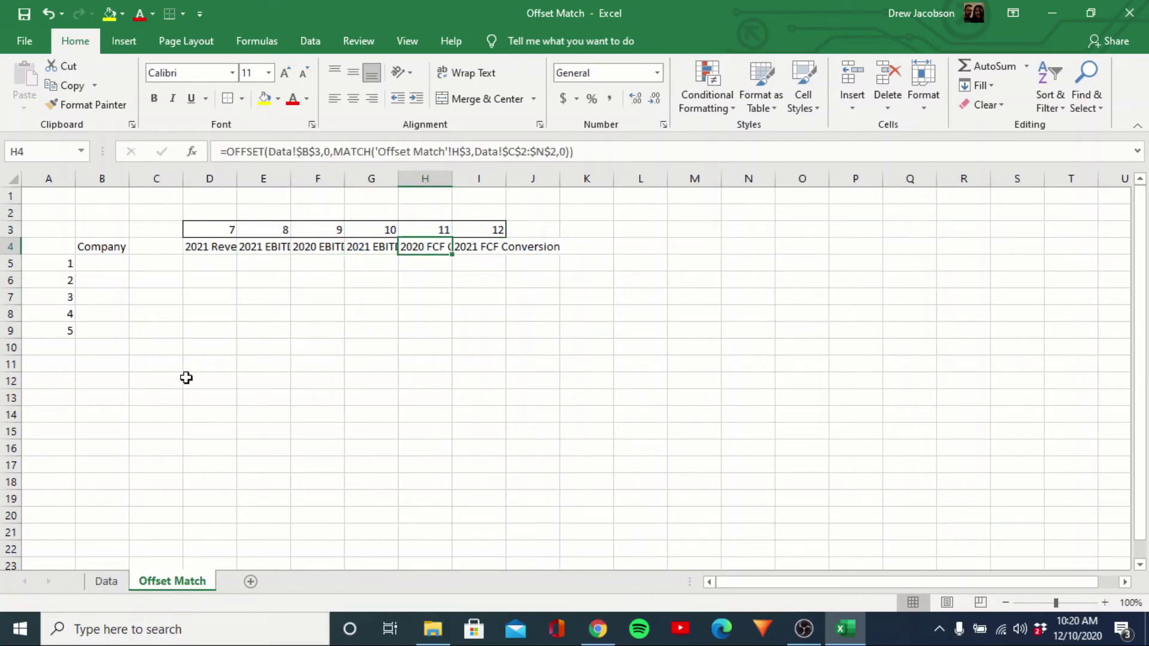
drag(215, 178, 509, 180)
double_click(509, 178)
click(445, 312)
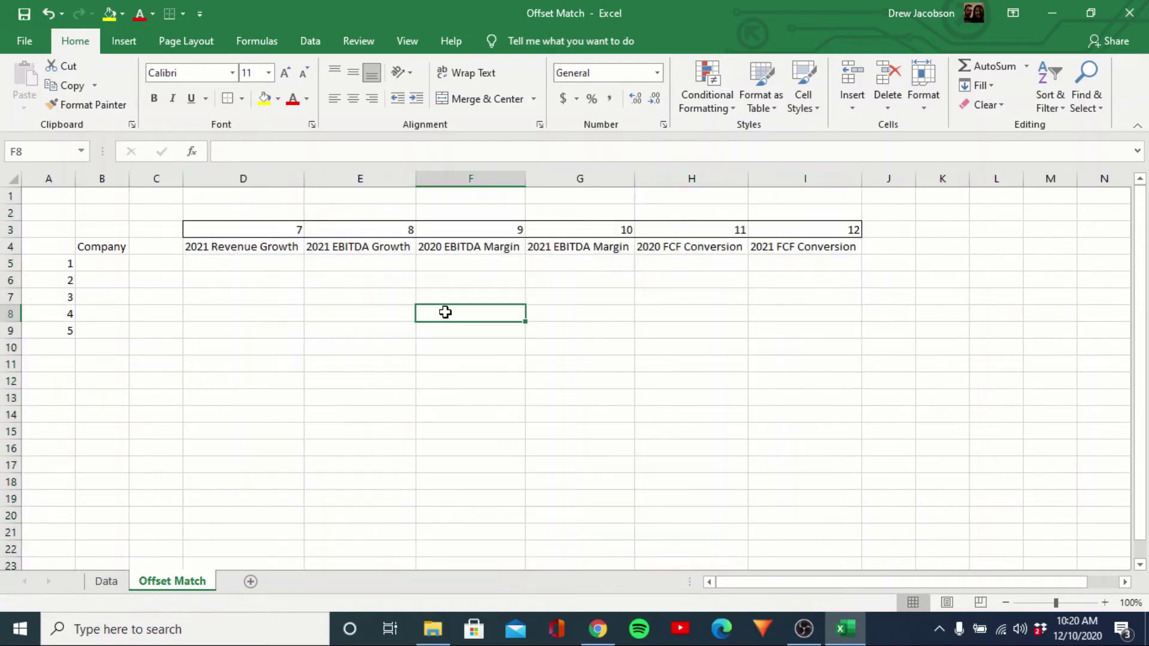
Make the D4:I4 metric headers bold.
key(Left)
key(Left)
key(Left)
key(Left)
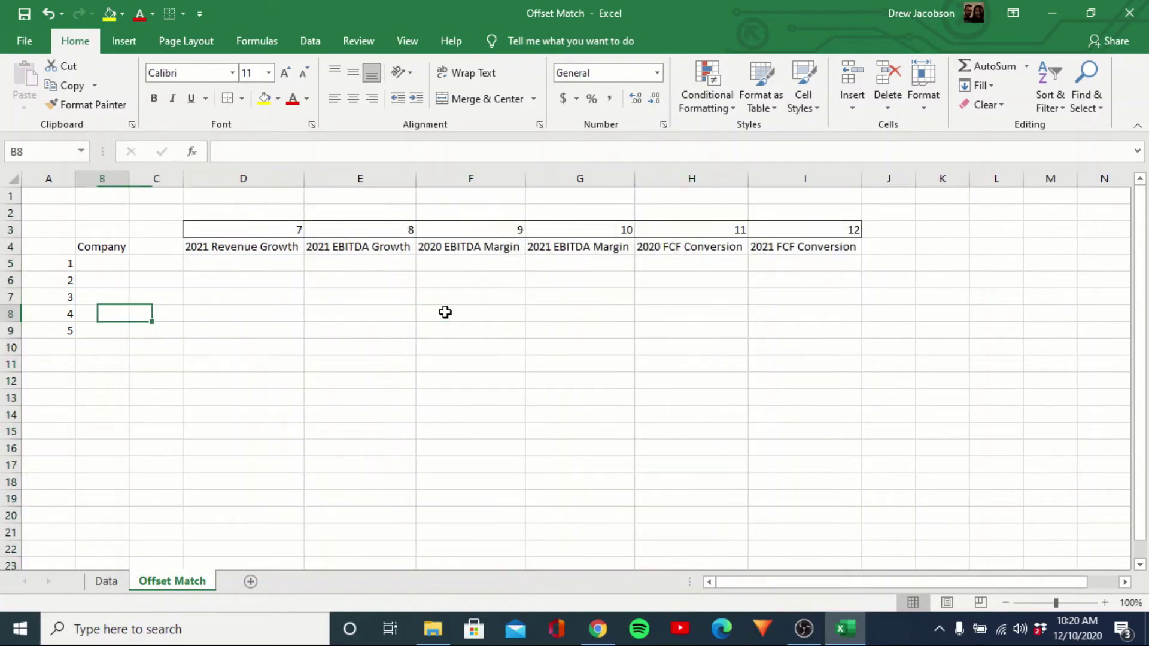
key(Up)
key(Up)
key(Up)
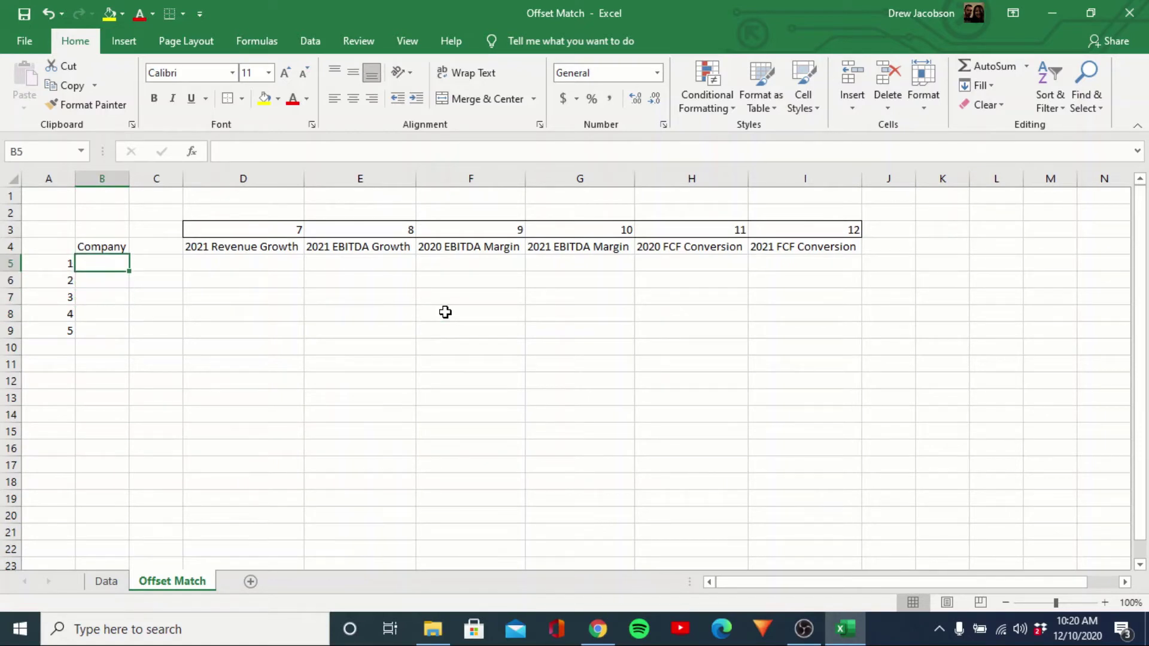
key(Right)
key(Right)
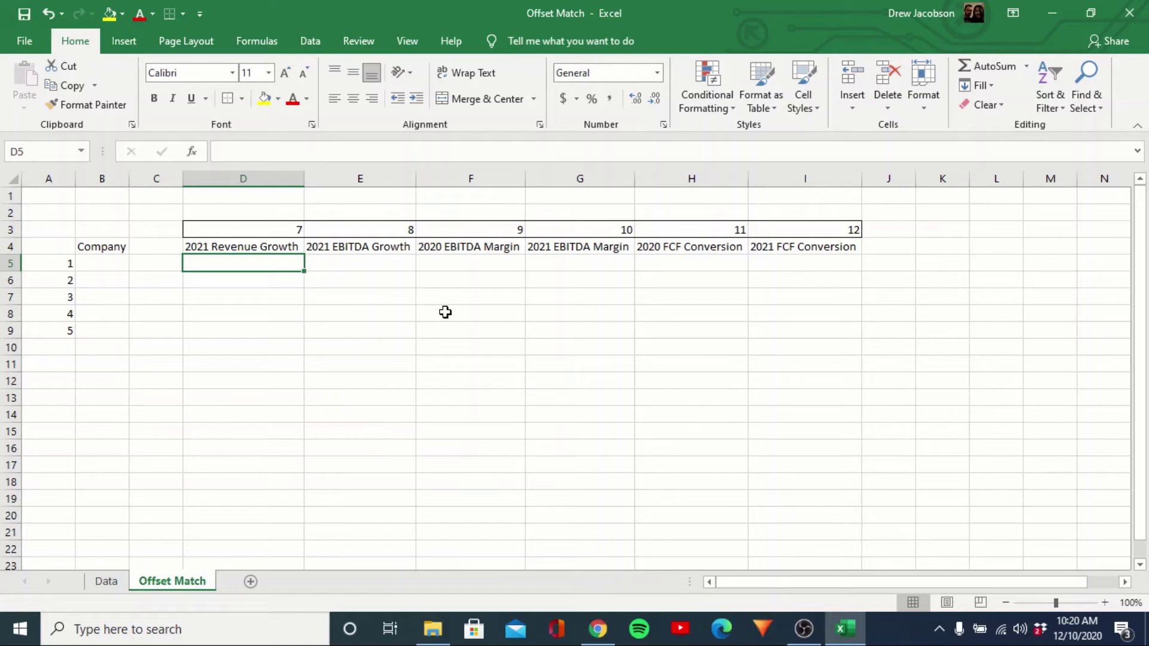
key(Up)
key(ctrl+shift+Right)
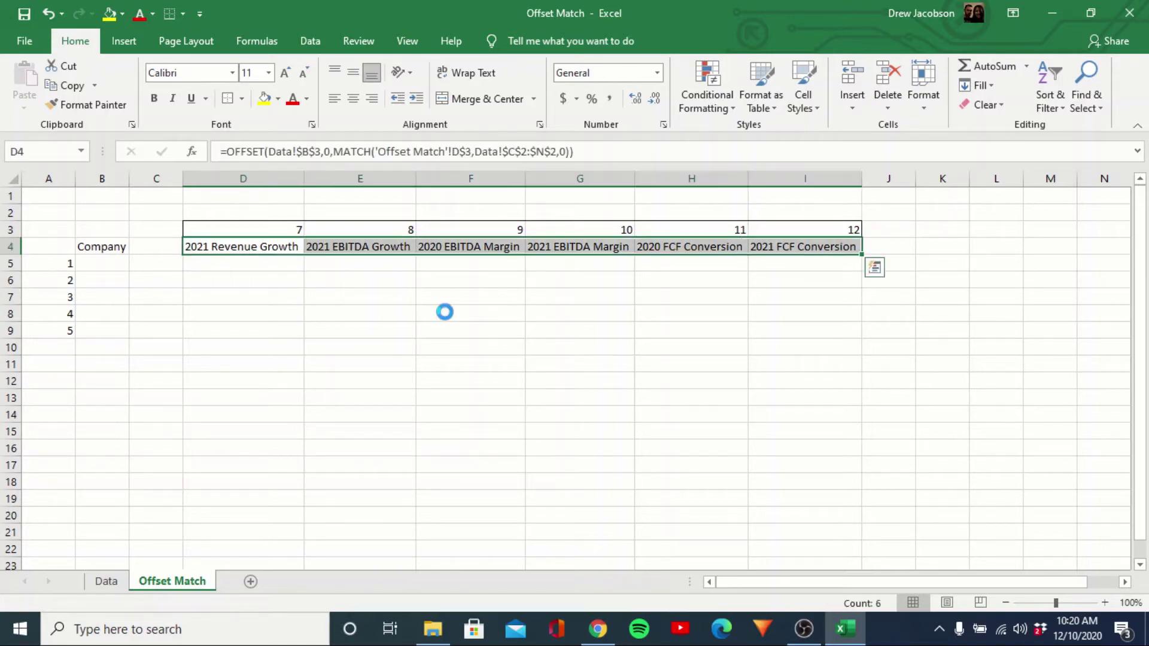
key(ctrl+b)
key(Left)
key(Left)
key(Down)
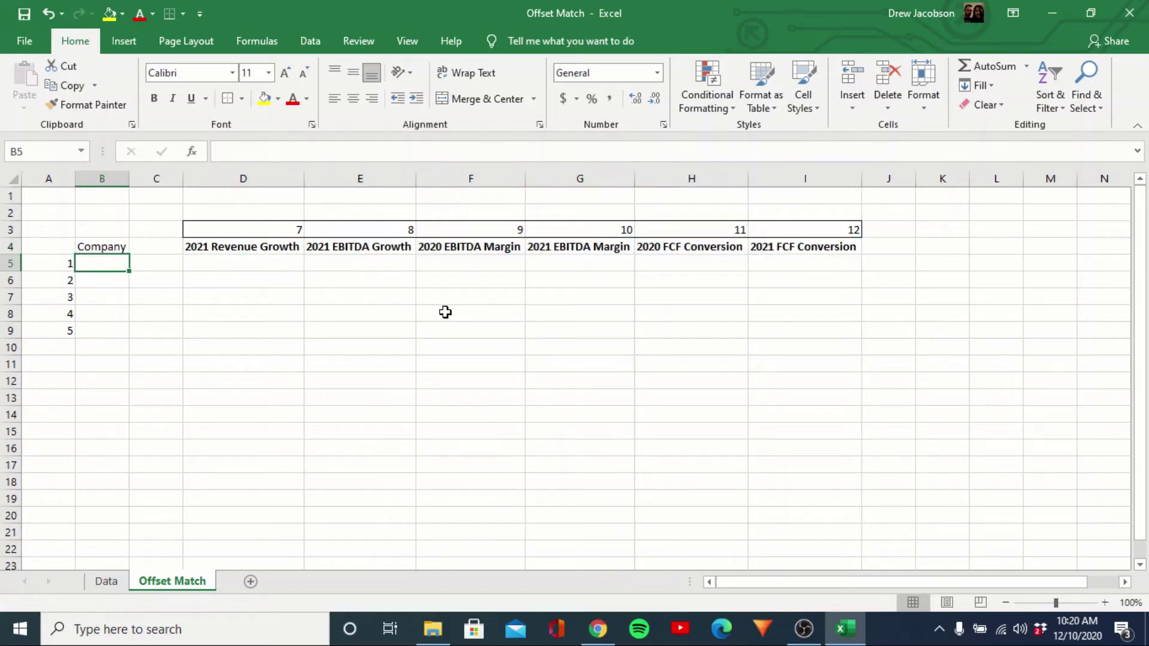
Begin B5 as =OFFSET(Data!$B$3,MATCH('Offset Match'!$A5 with locked references.
text(=offse)
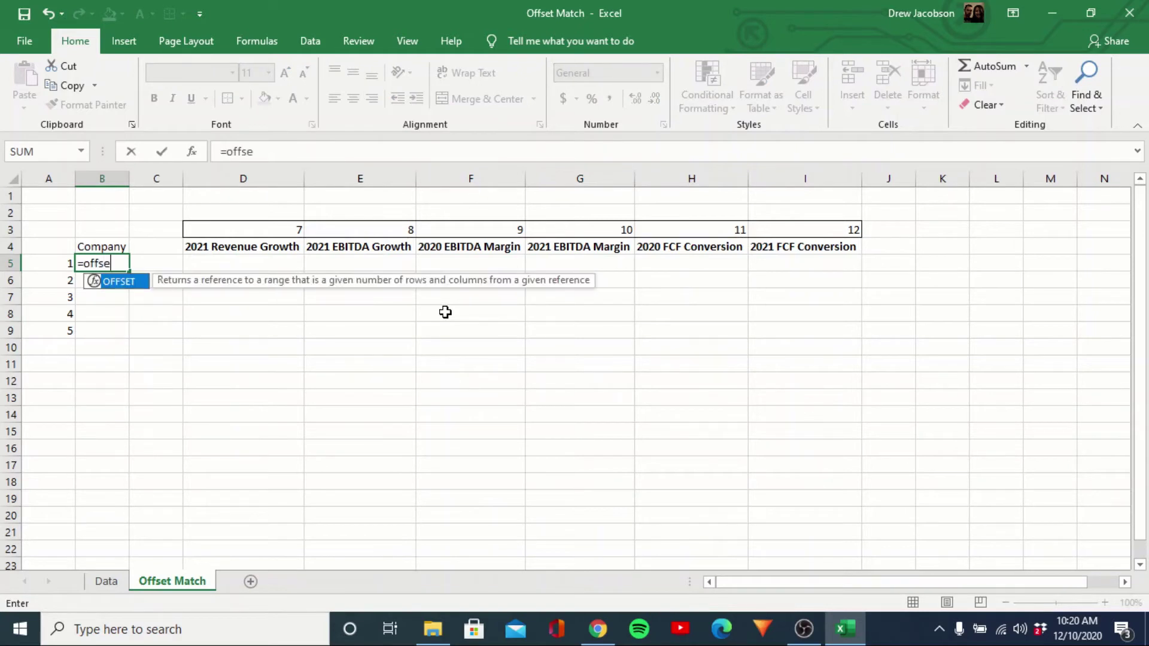
text(t()
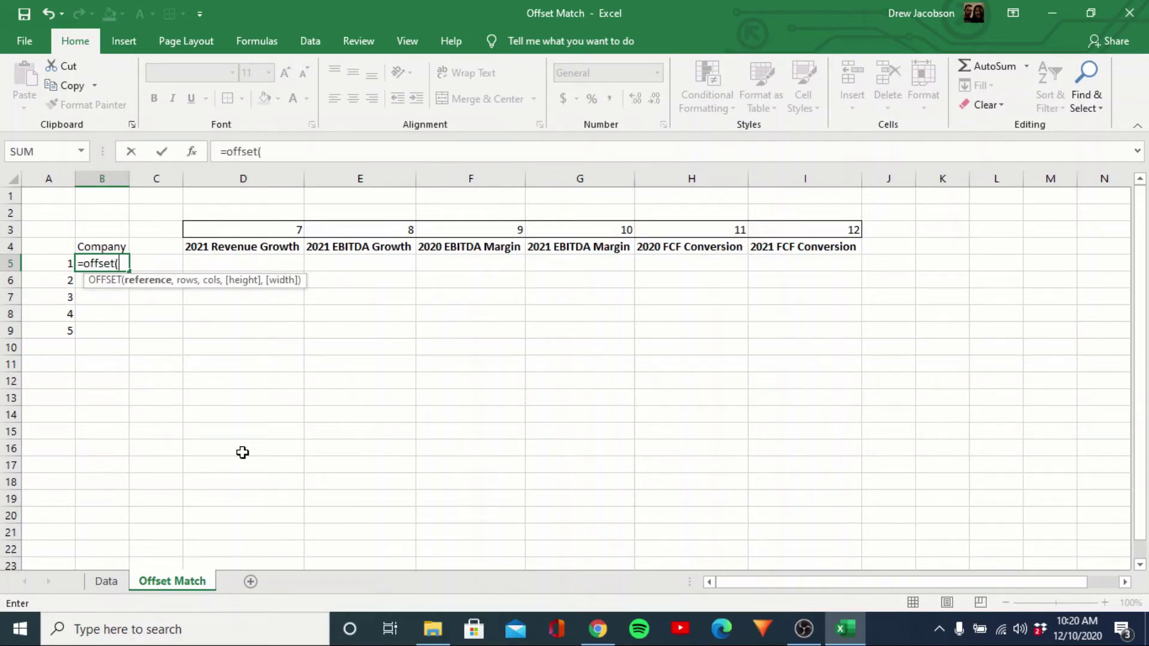
click(106, 581)
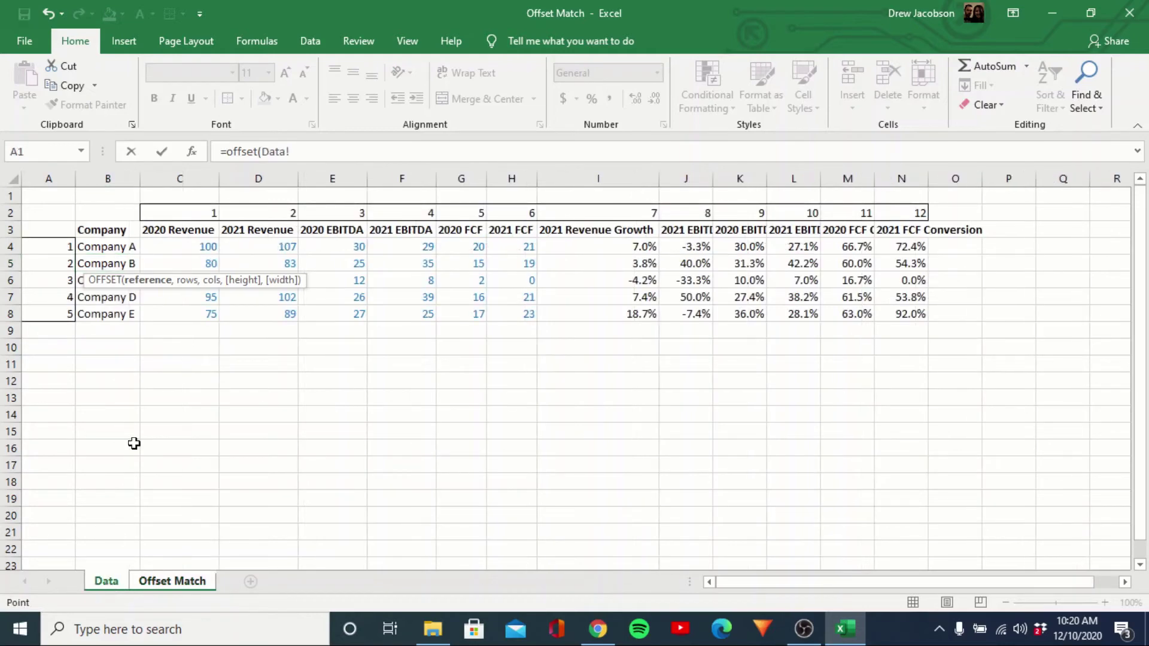
click(115, 229)
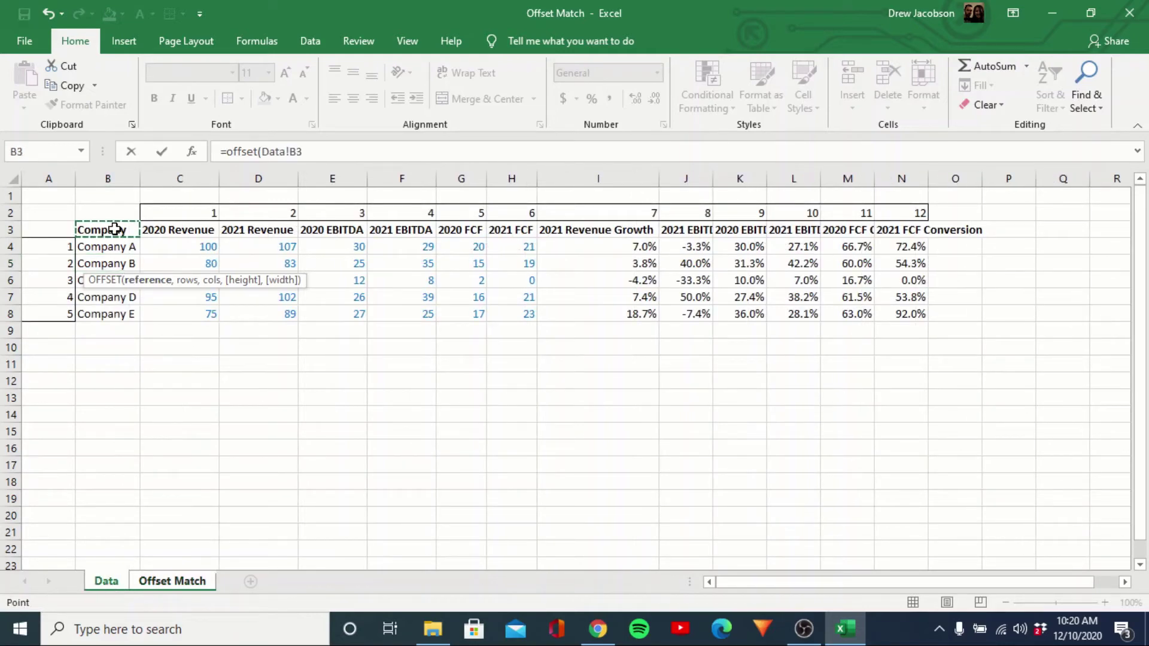
key(F4)
text(,)
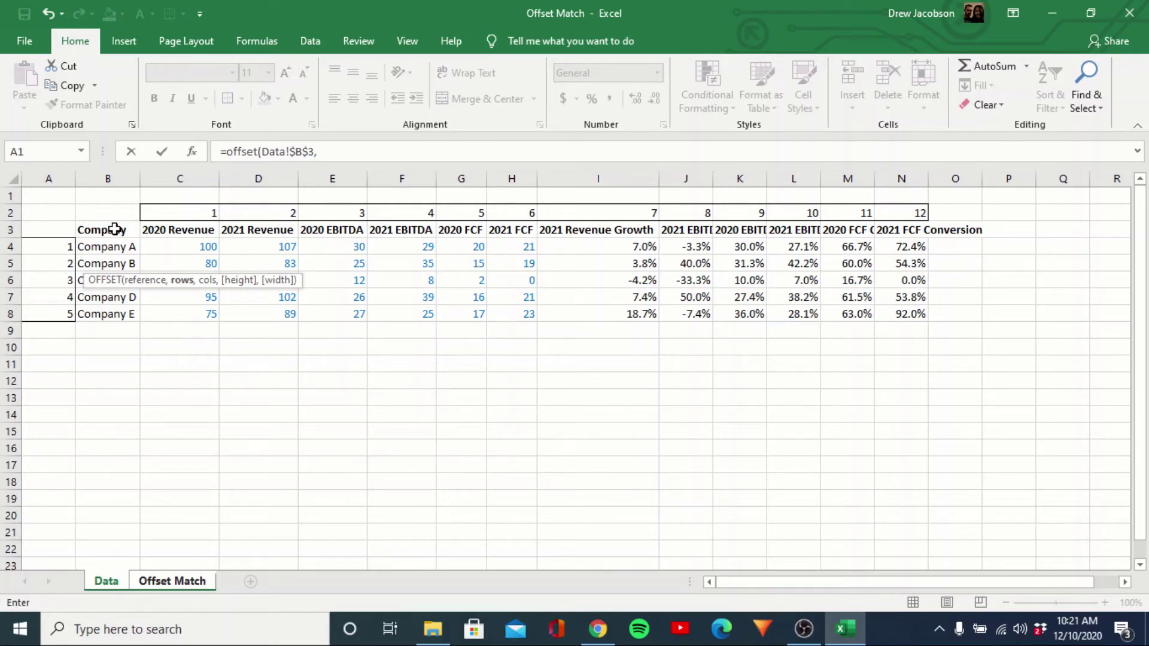
text(mat)
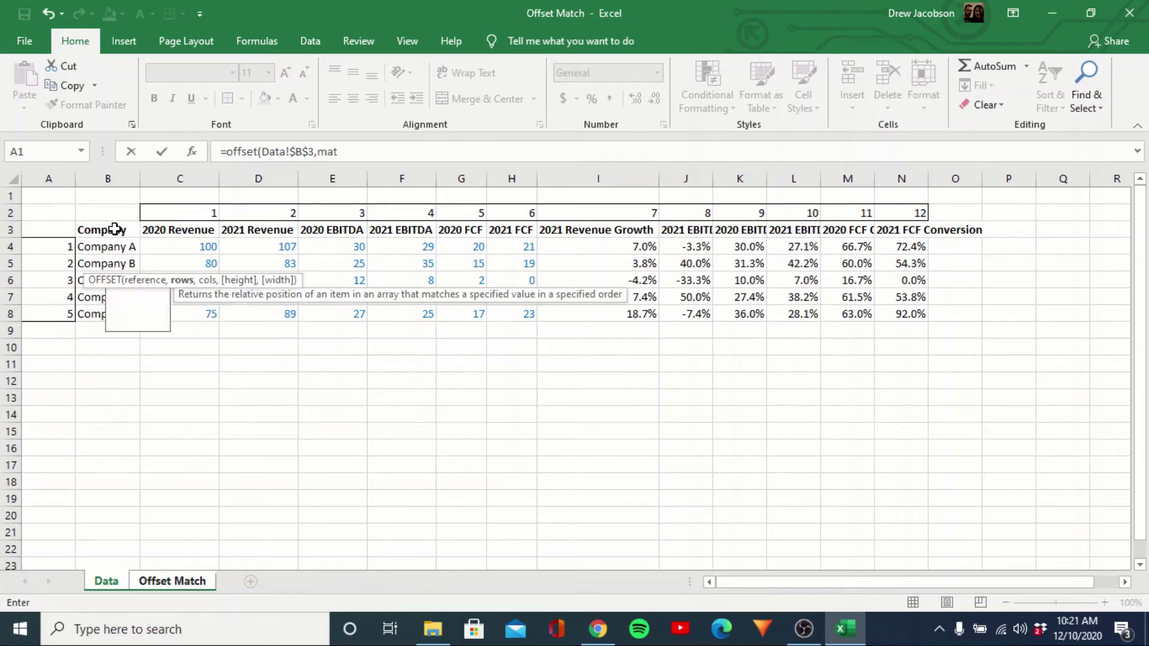
text(ch()
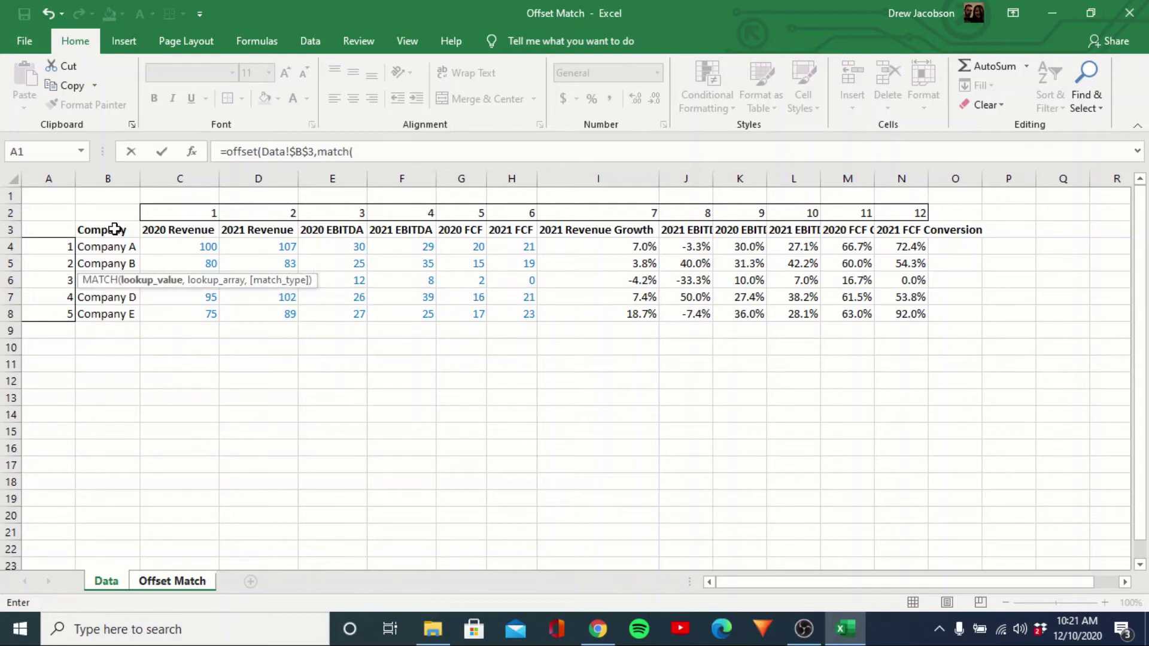
click(167, 587)
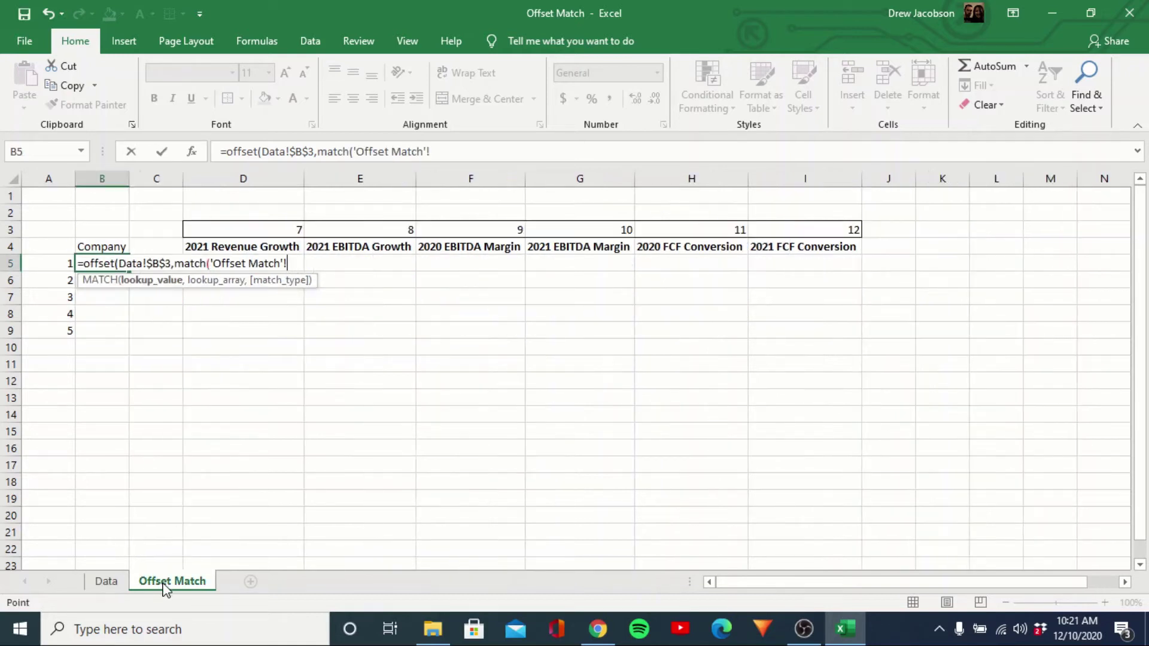
click(47, 264)
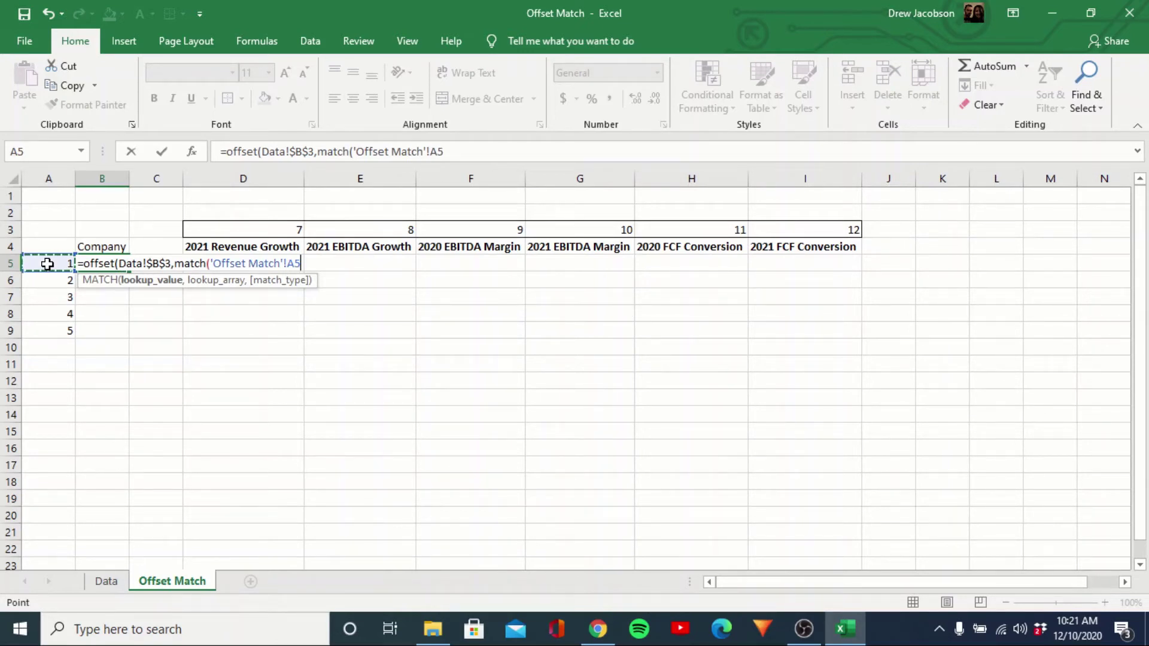
key(F4)
key(F4)
key(F4)
Finish with lookup range Data!$A$4:$A$8, match type 0 and column offset 0, returning Company A.
text(,)
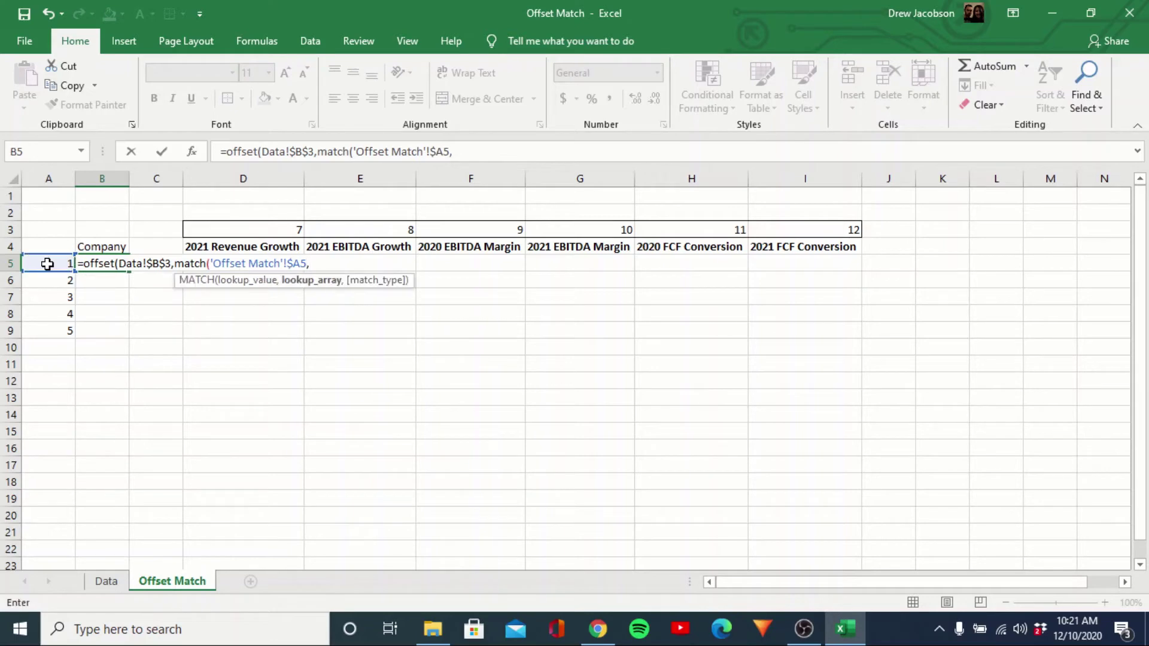
click(107, 584)
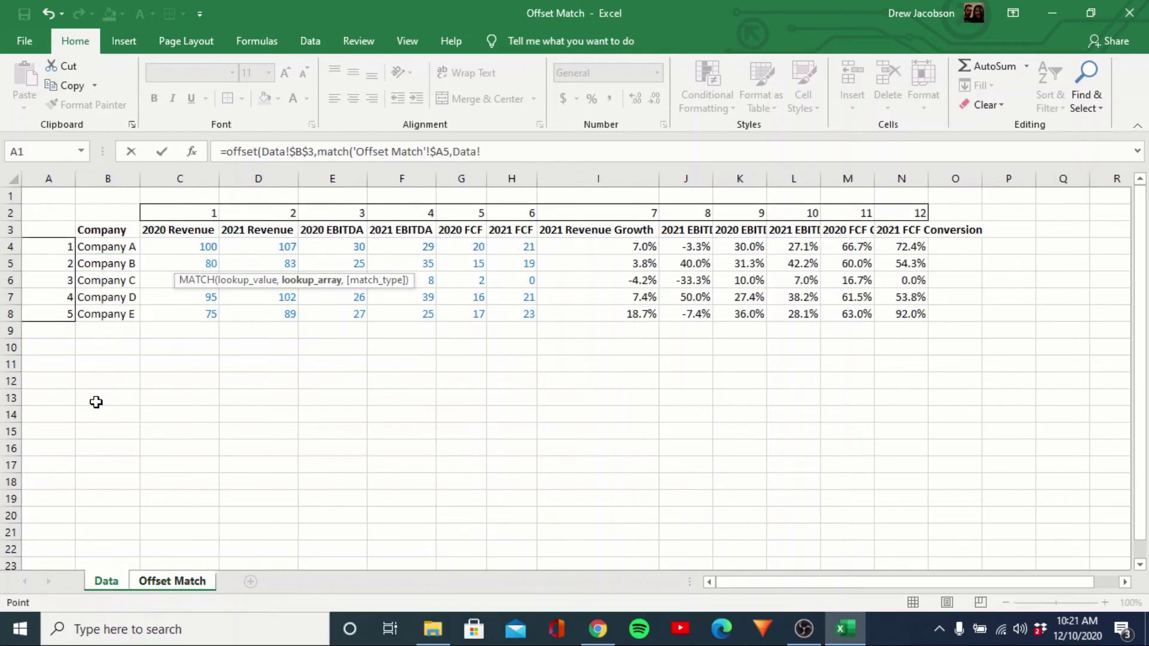
drag(64, 247, 57, 314)
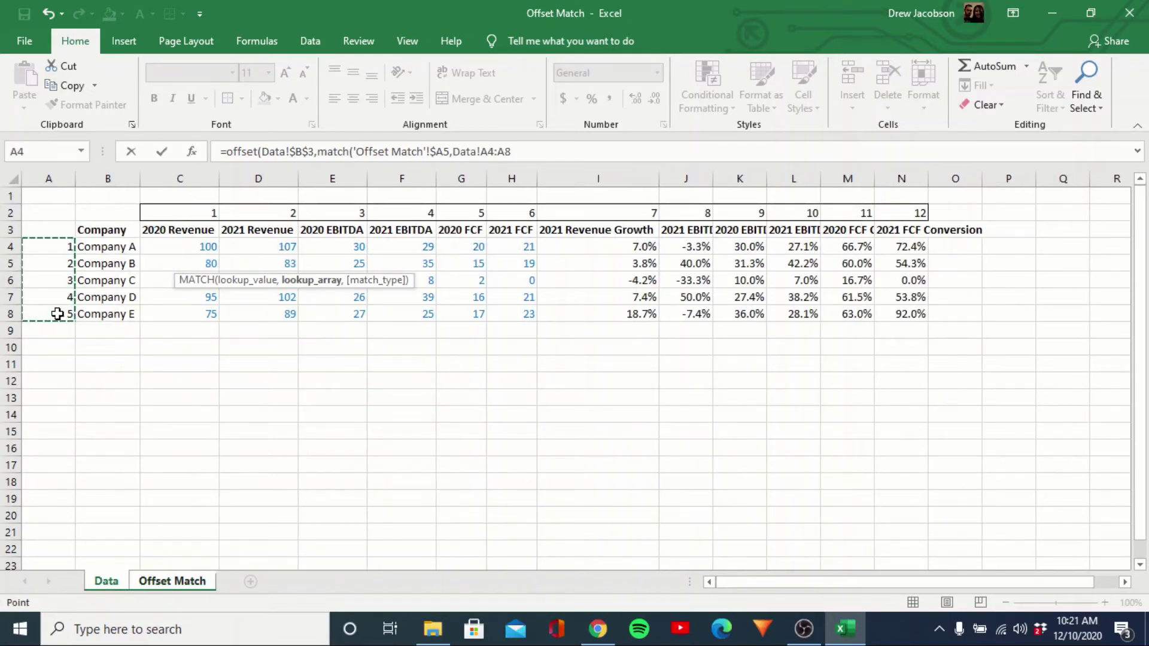
key(F4)
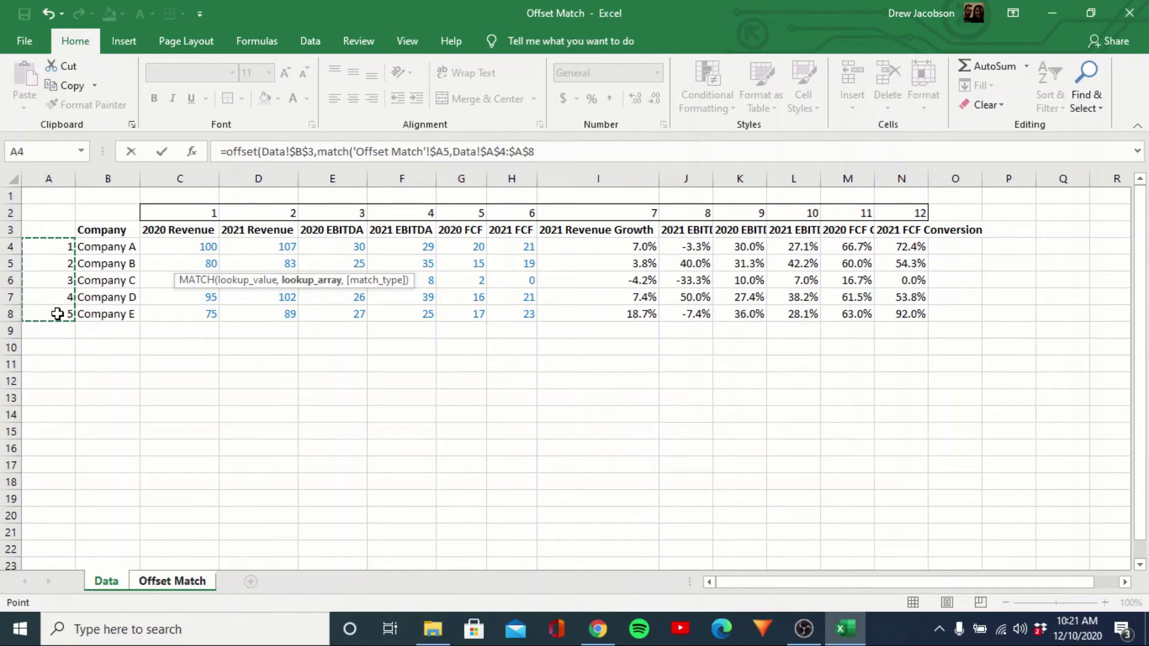
text(,0)
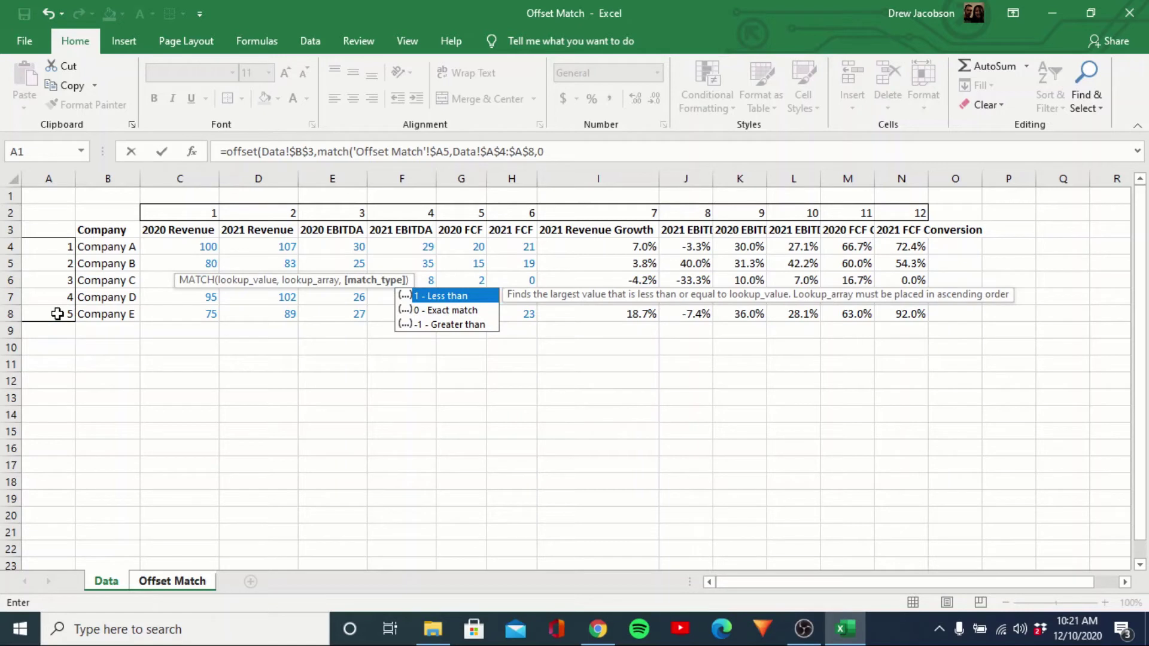
text())
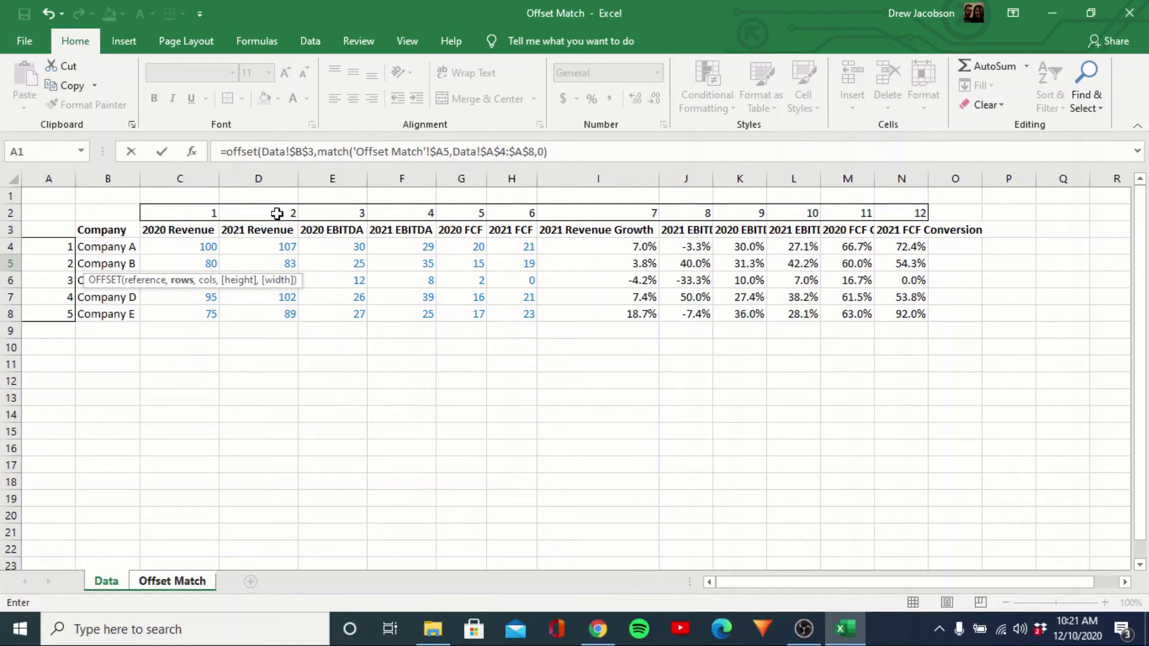
click(572, 152)
text(,0)
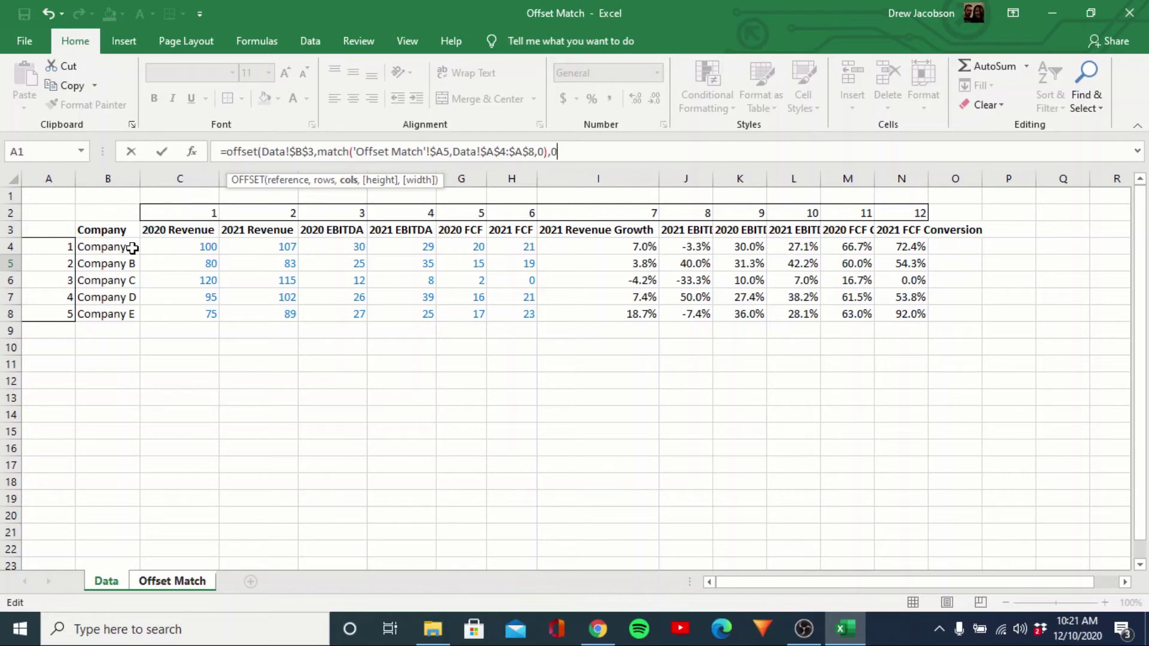
key(Right)
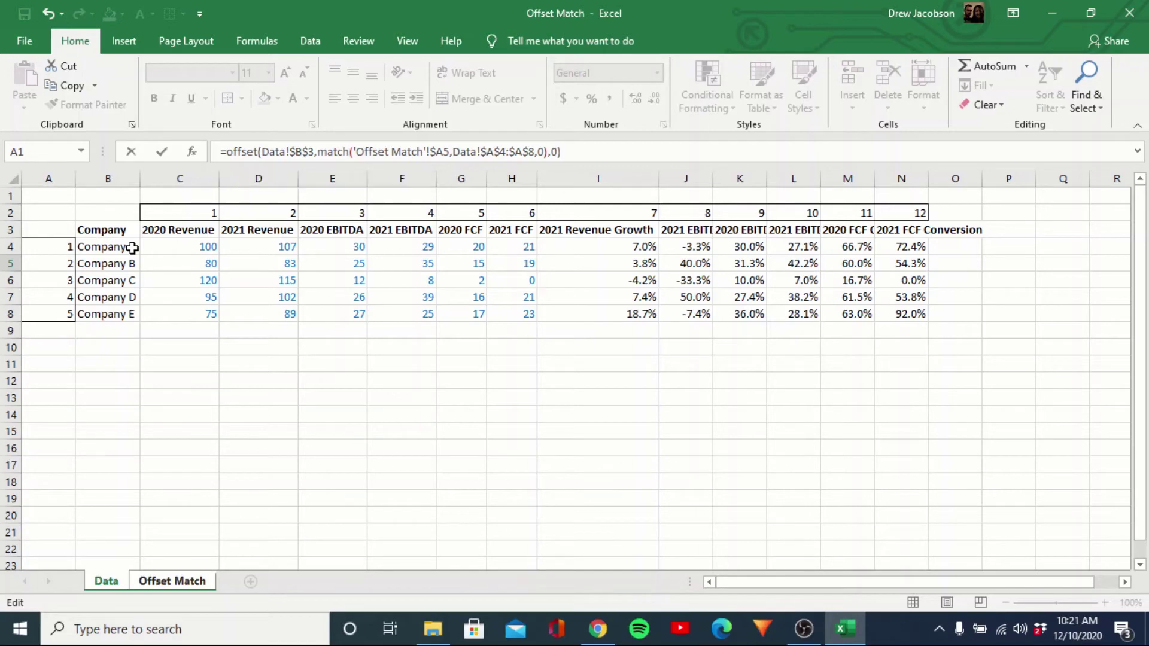
key(Return)
Paste the B5 company formula as formulas only into B6:B9.
key(Down)
key(Up)
key(Up)
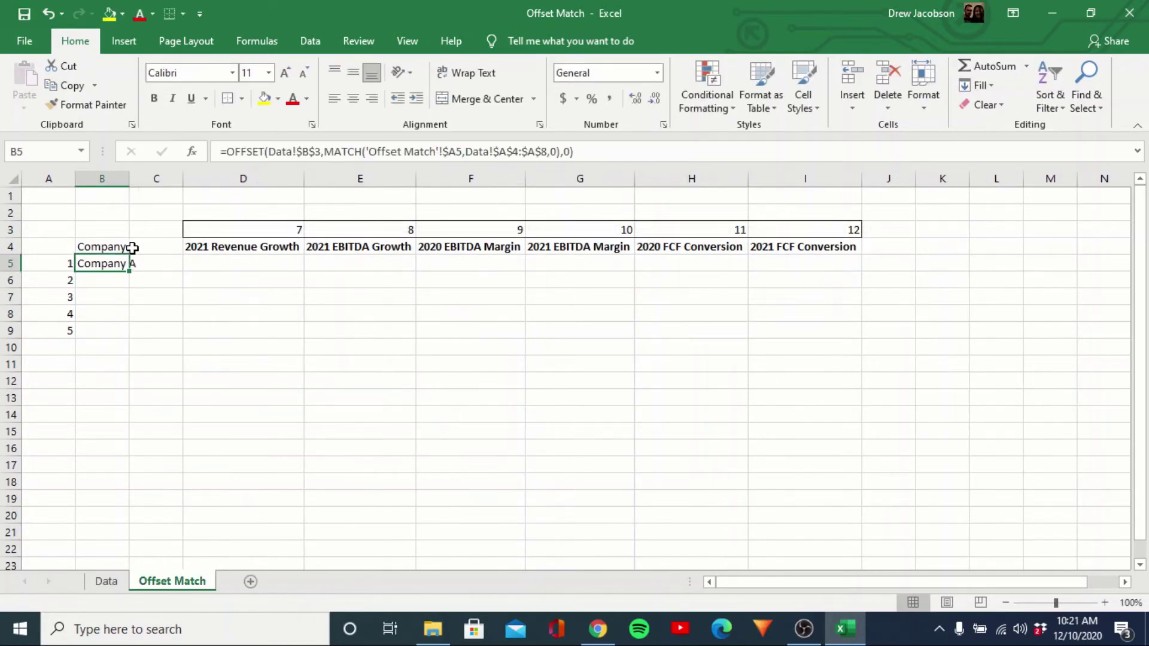
key(ctrl+c)
key(Down)
key(shift+Down)
key(shift+Down)
key(shift+Down)
key(ctrl+alt+v)
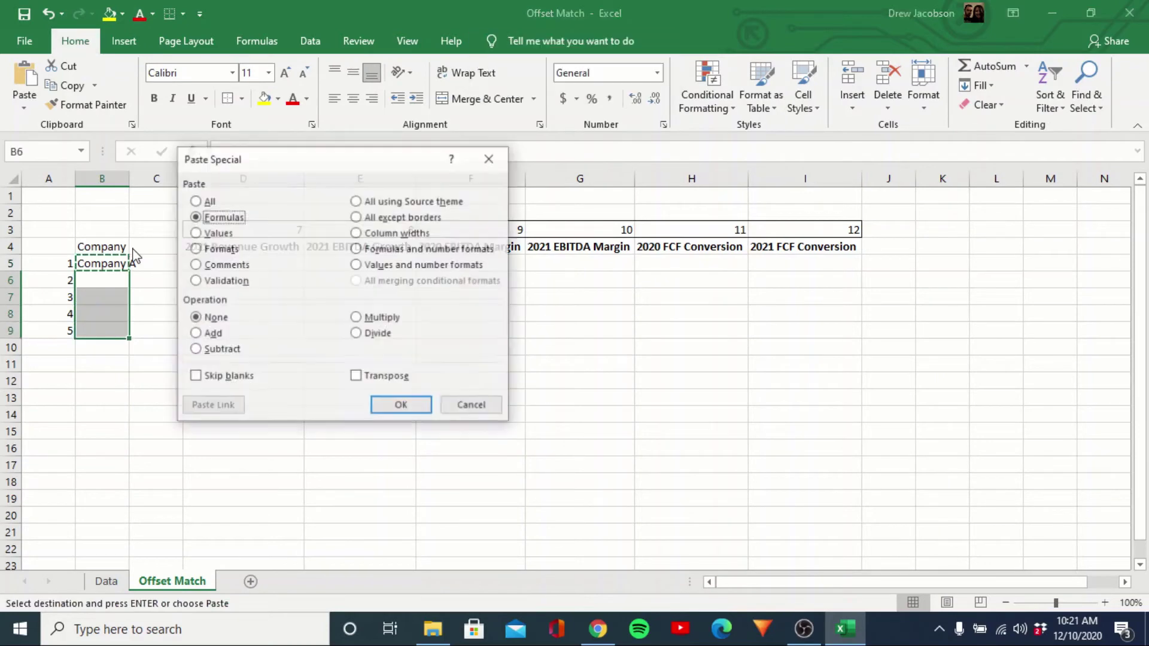
key(Return)
key(Escape)
Delete the empty column C and autofit column B to the company names.
key(Right)
key(ctrl+space)
key(ctrl+minus)
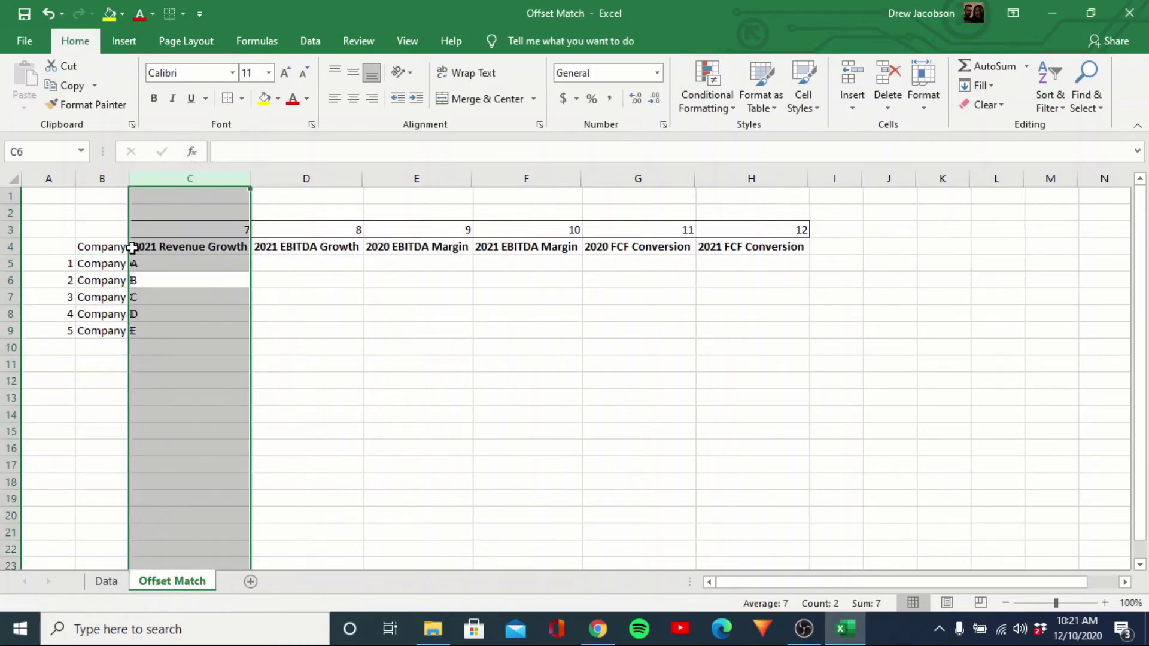
double_click(129, 178)
click(200, 313)
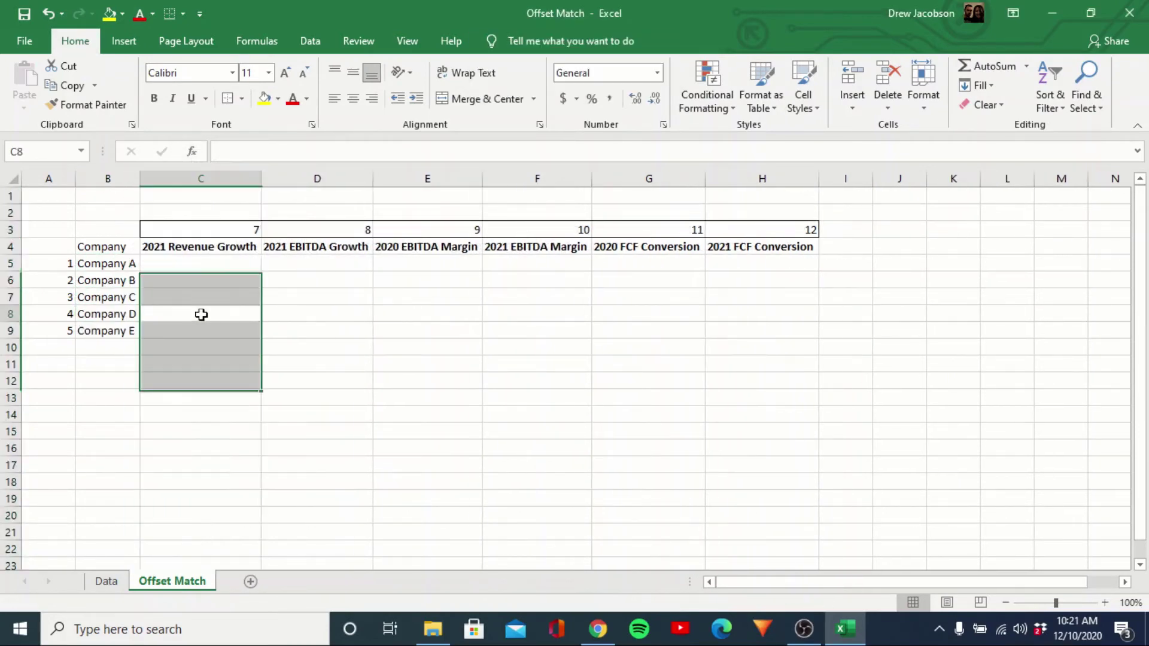
Make the Company A–E names in B5:B9 bold.
key(Left)
key(Up)
key(Up)
key(Up)
key(Up)
key(Down)
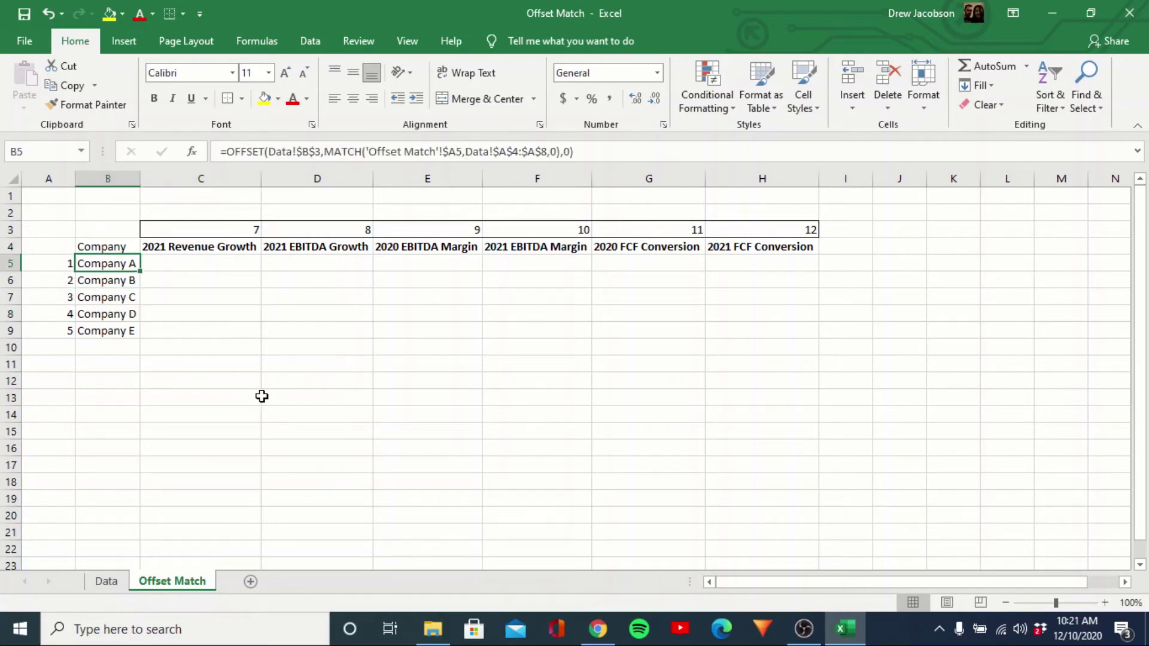
key(ctrl+shift+Down)
key(ctrl+b)
key(Right)
key(Right)
key(Down)
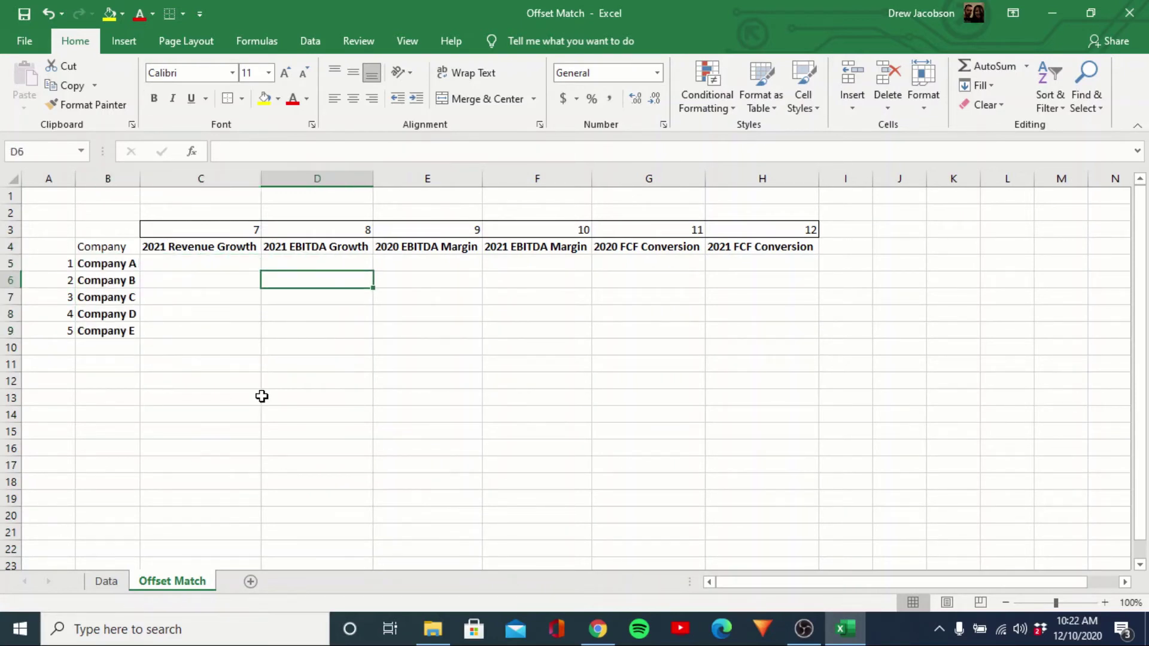
key(Left)
key(Up)
key(Left)
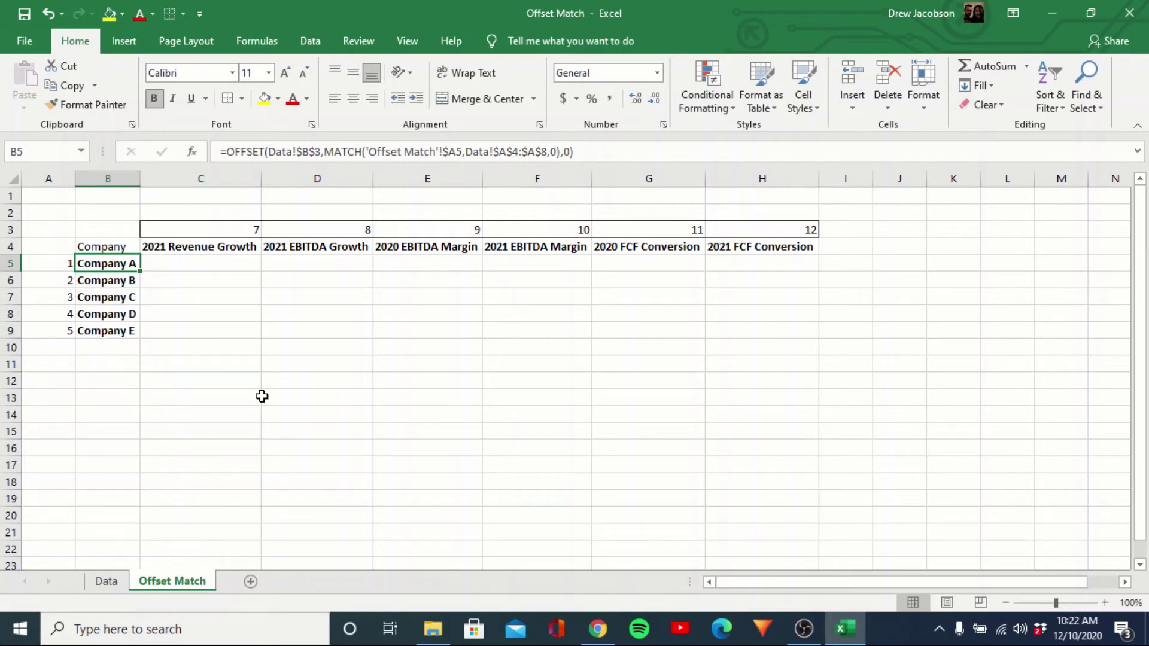
key(Right)
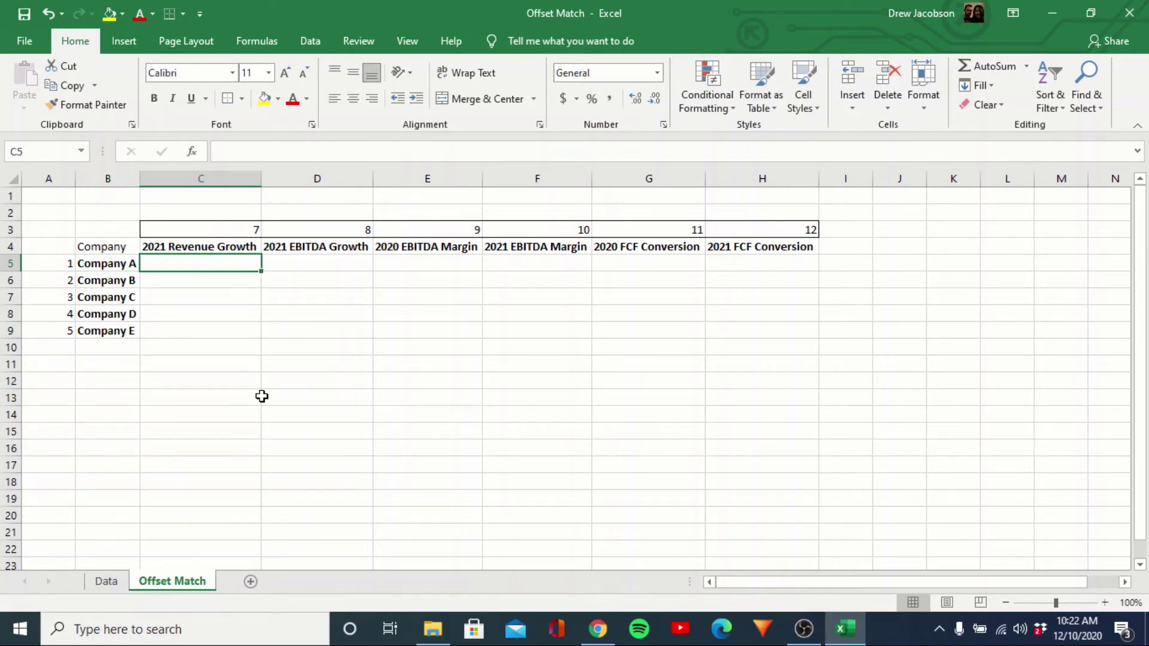
Try the row-3 indexes 10, 9, 6, 5, 12 and 3 across C3:H3.
key(Up)
key(Up)
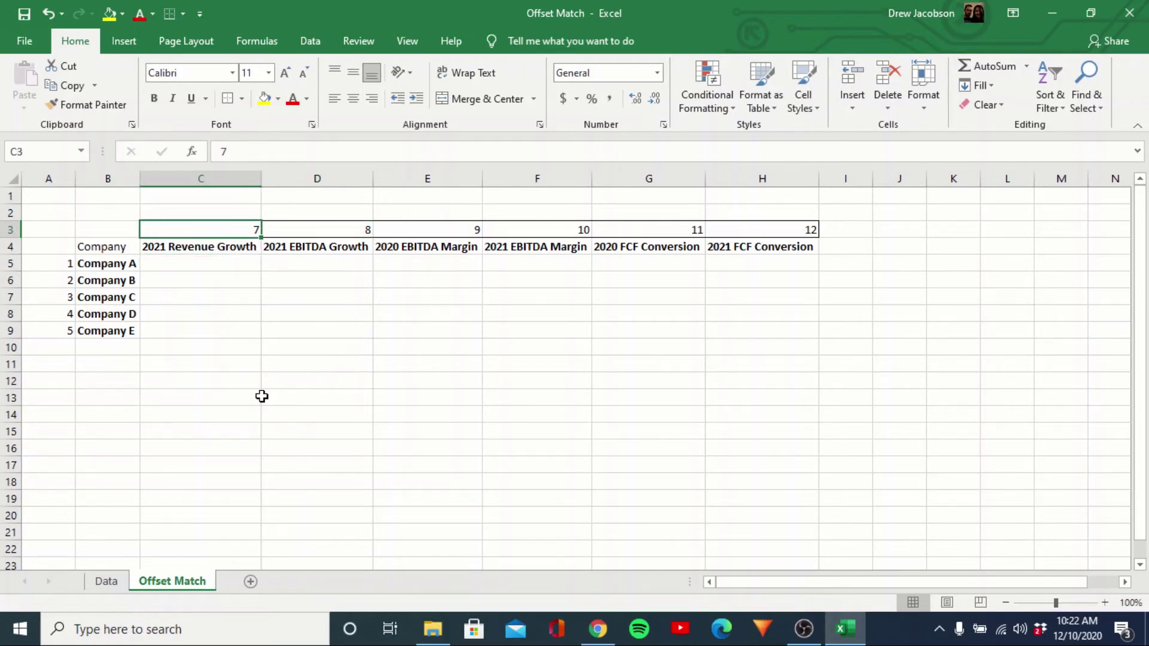
text(10)
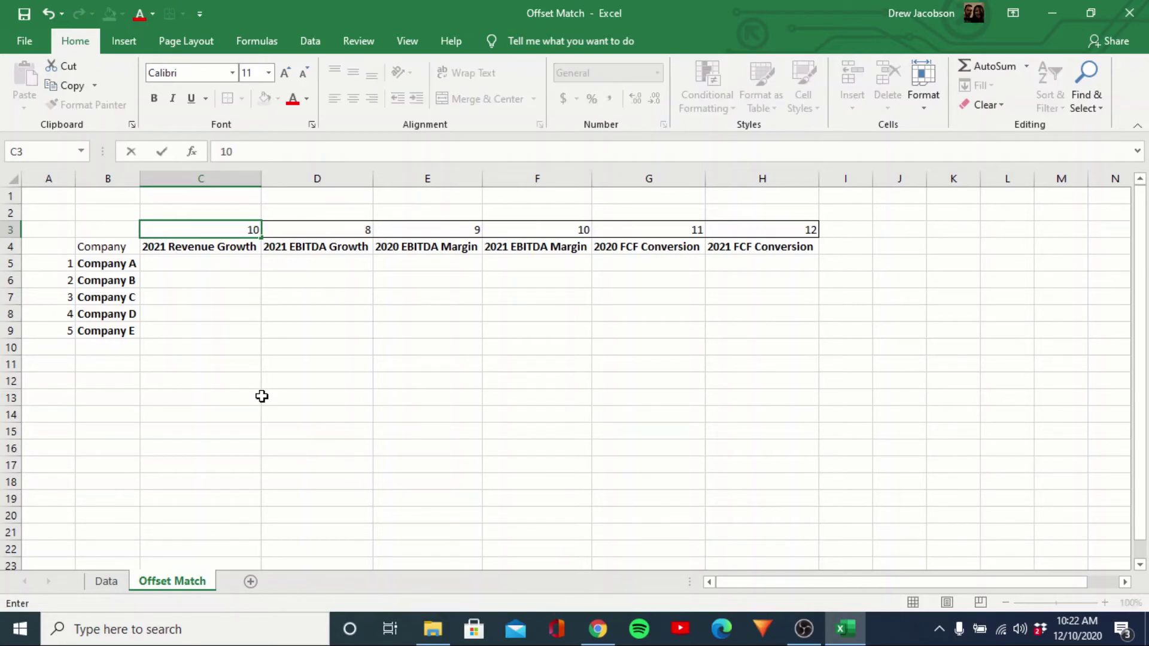
key(Tab)
text(9)
key(Tab)
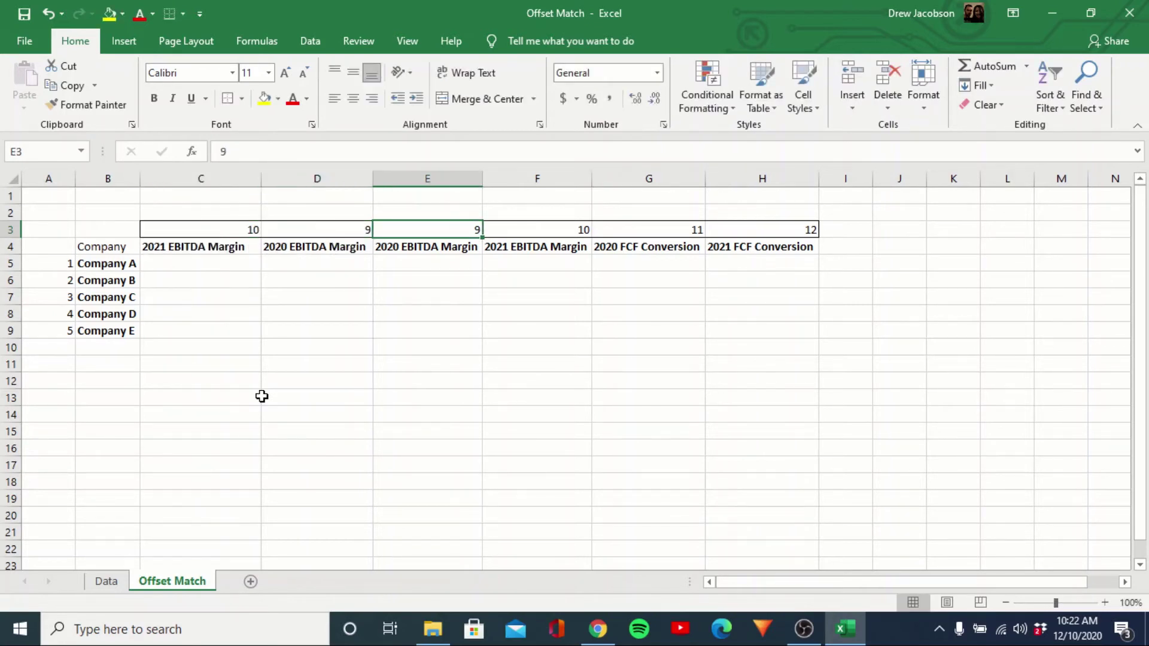
text(6)
key(Tab)
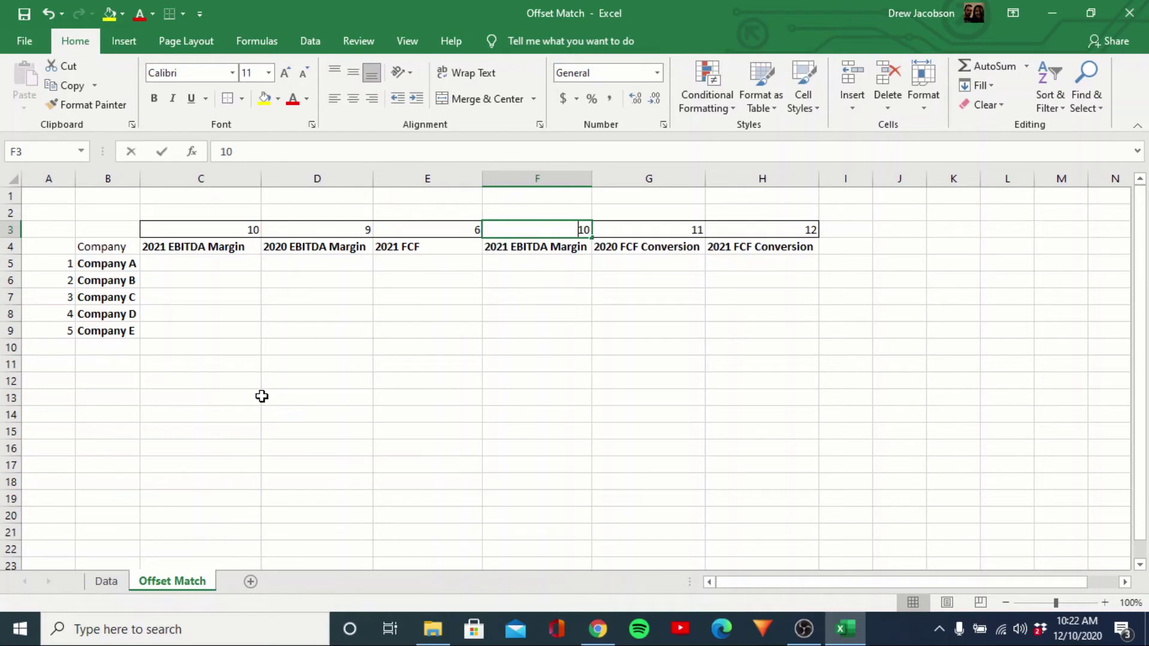
text(5)
key(Tab)
text(12)
key(Tab)
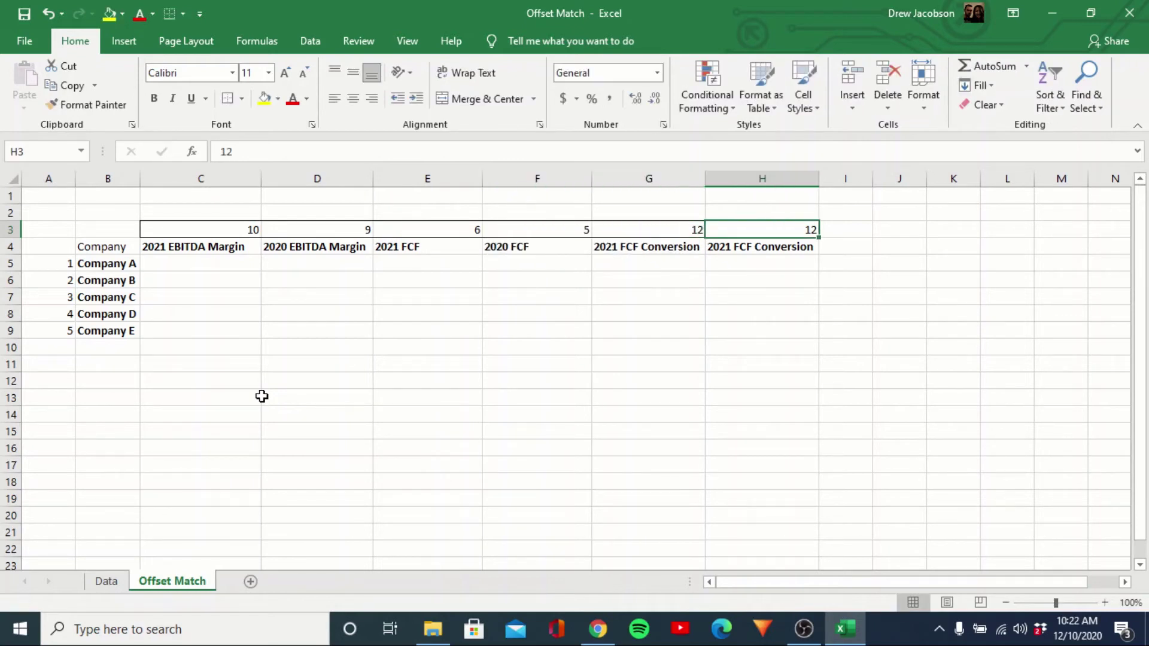
text(3)
key(Tab)
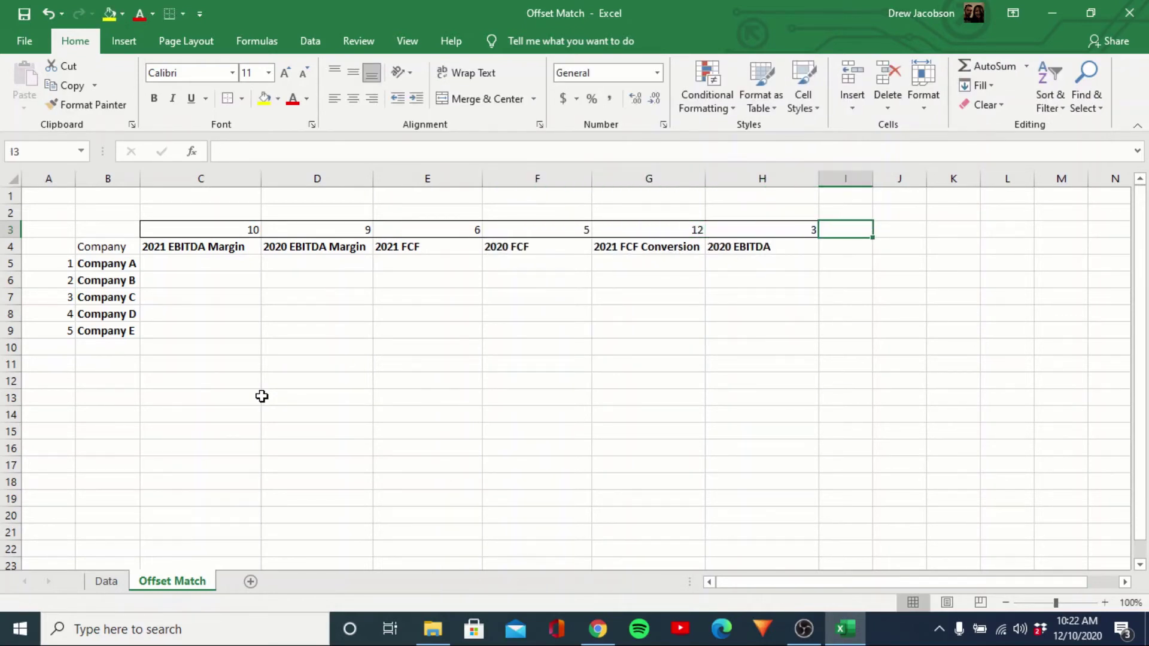
Review the row-4 metric headers produced by the trial indexes.
key(Left)
key(Left)
key(Left)
key(Left)
key(Left)
key(Left)
key(Left)
key(Right)
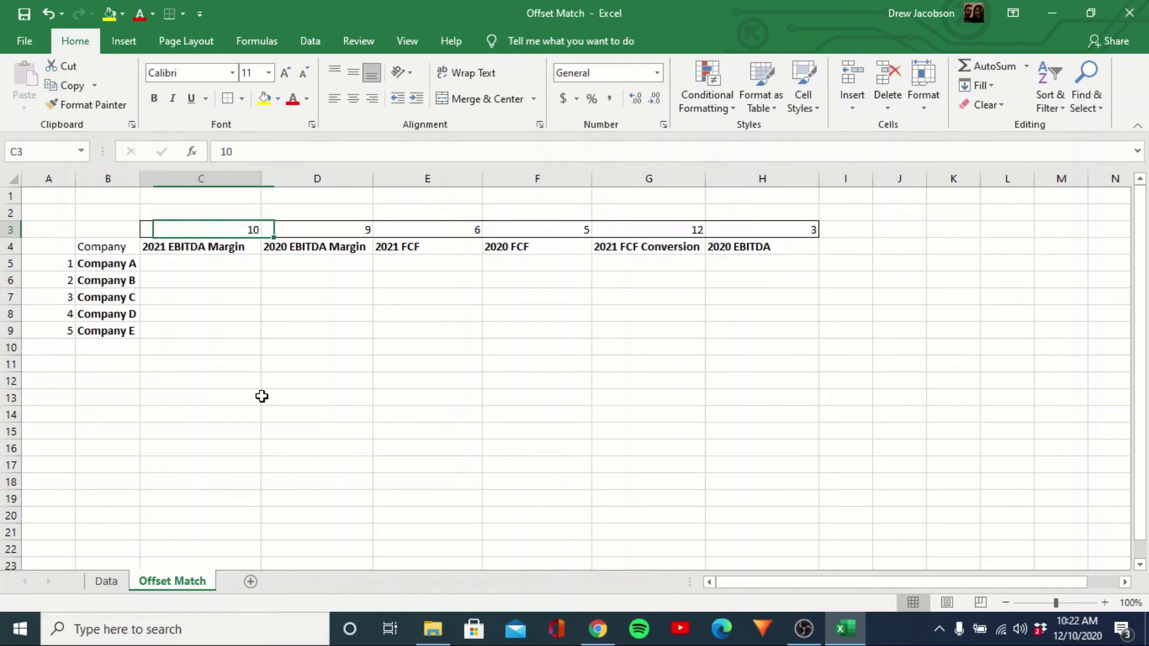
key(Down)
key(Right)
key(Right)
key(Right)
key(Right)
key(Right)
key(Left)
key(Left)
key(Left)
key(Left)
key(Left)
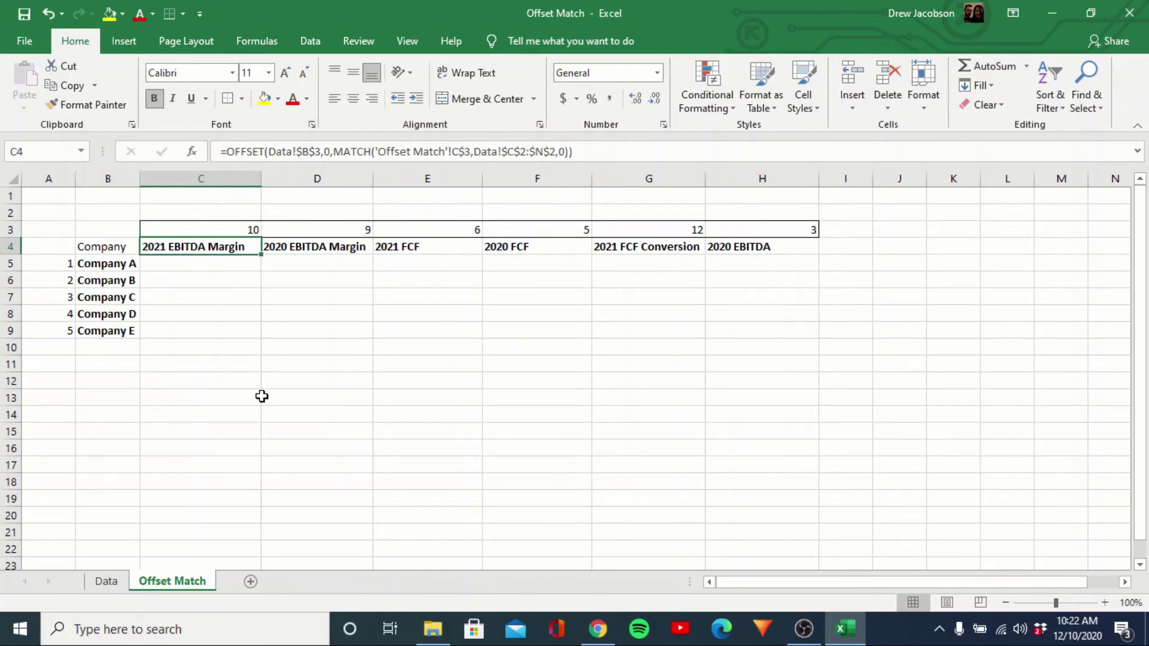
key(Up)
Renumber the C3:H3 indexes to 7, 8, 9, 10, 11 and 12.
text(7)
key(Tab)
text(8)
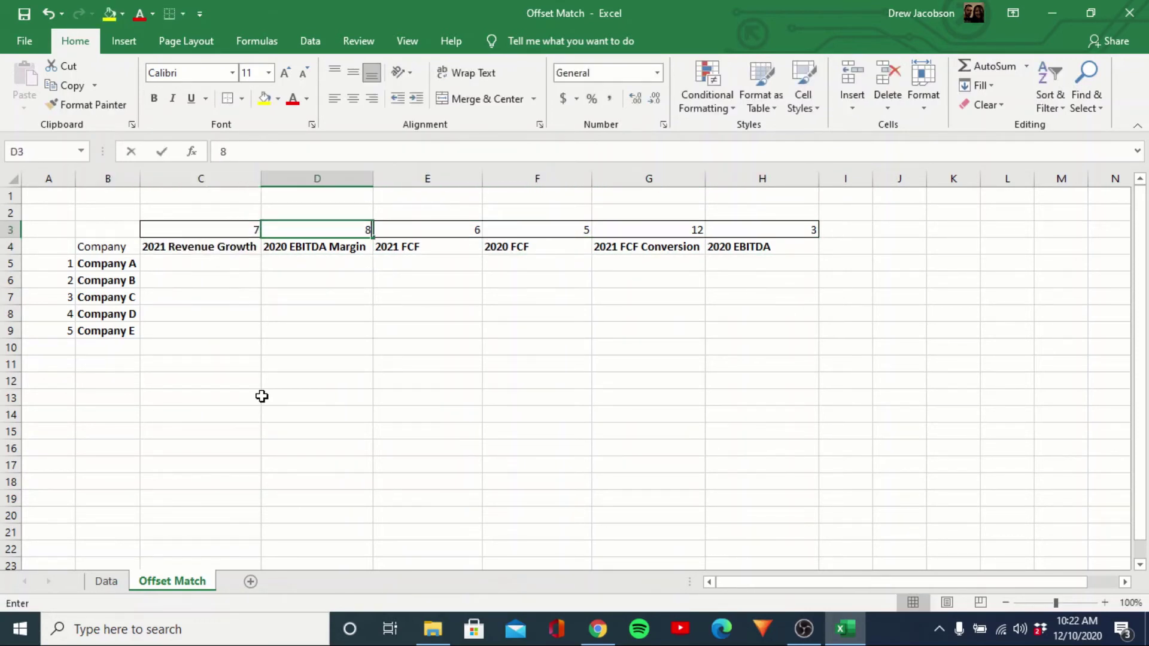
key(Tab)
text(9)
key(Tab)
text(10)
key(Tab)
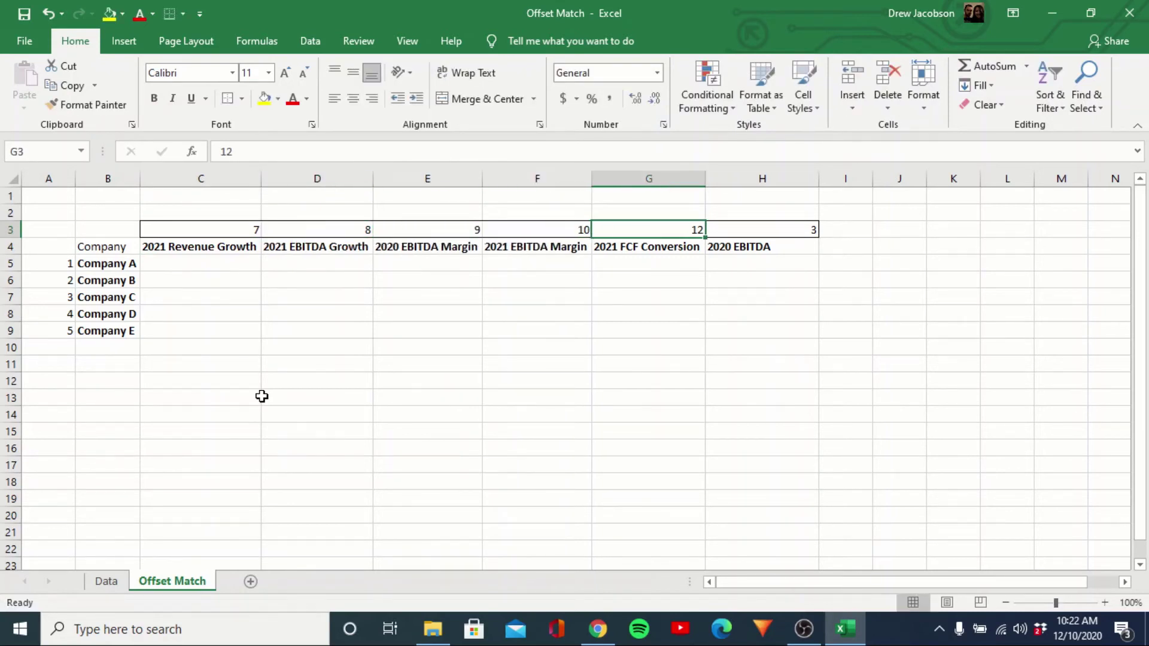
text(11)
key(Tab)
text(12)
key(Left)
key(Left)
key(Left)
key(Left)
key(Left)
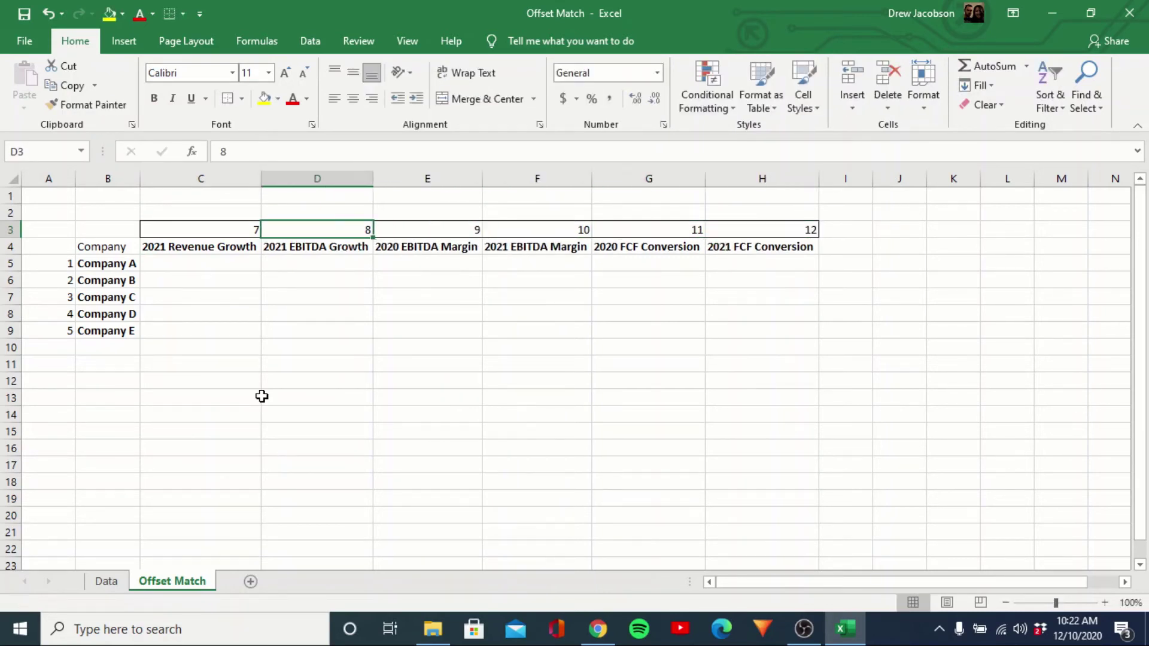
key(Down)
key(Down)
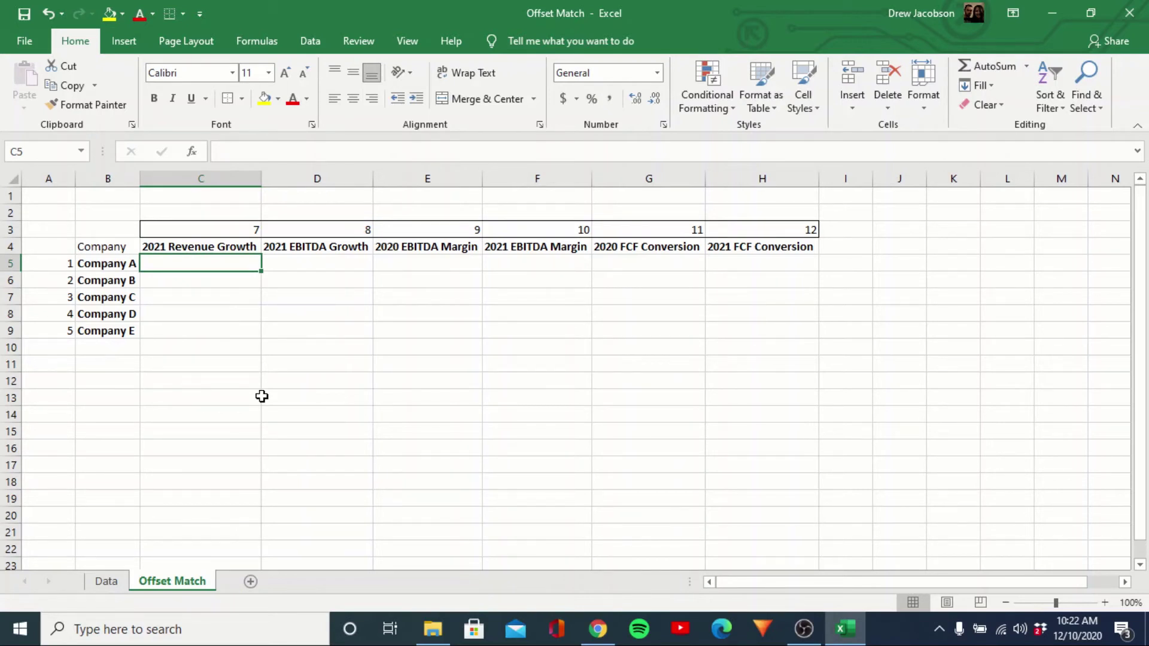
Enter =OFFSET(Data!$B$3,$A5,C$3) in C5 for Company A's 2021 Revenue Growth.
text(=offset()
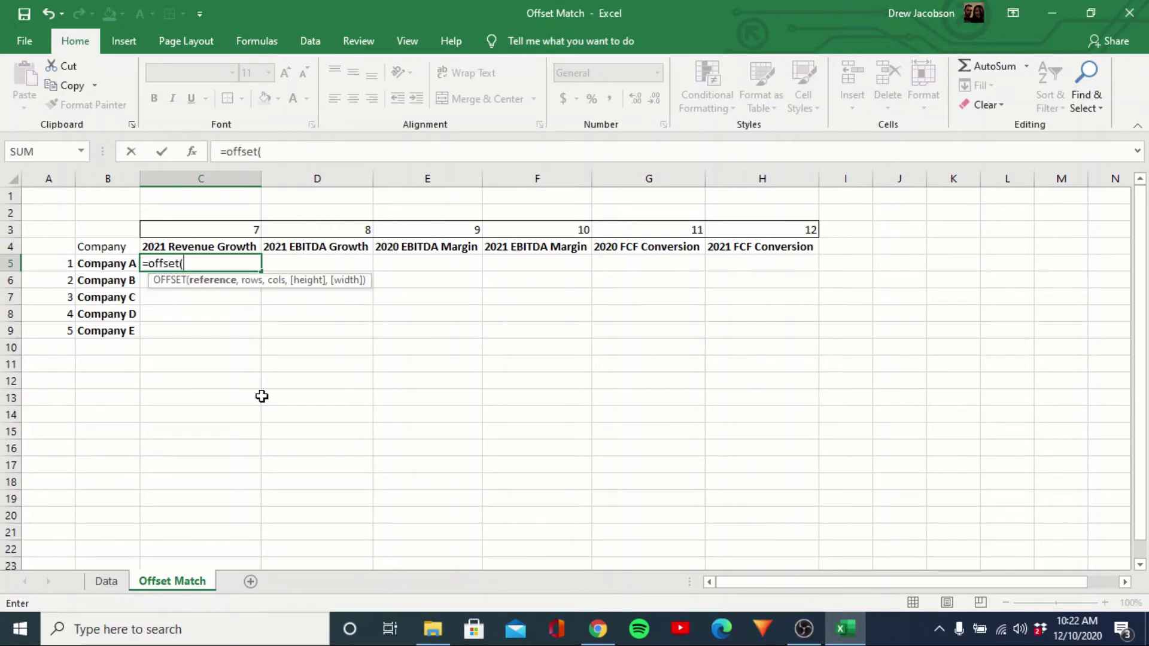
click(115, 581)
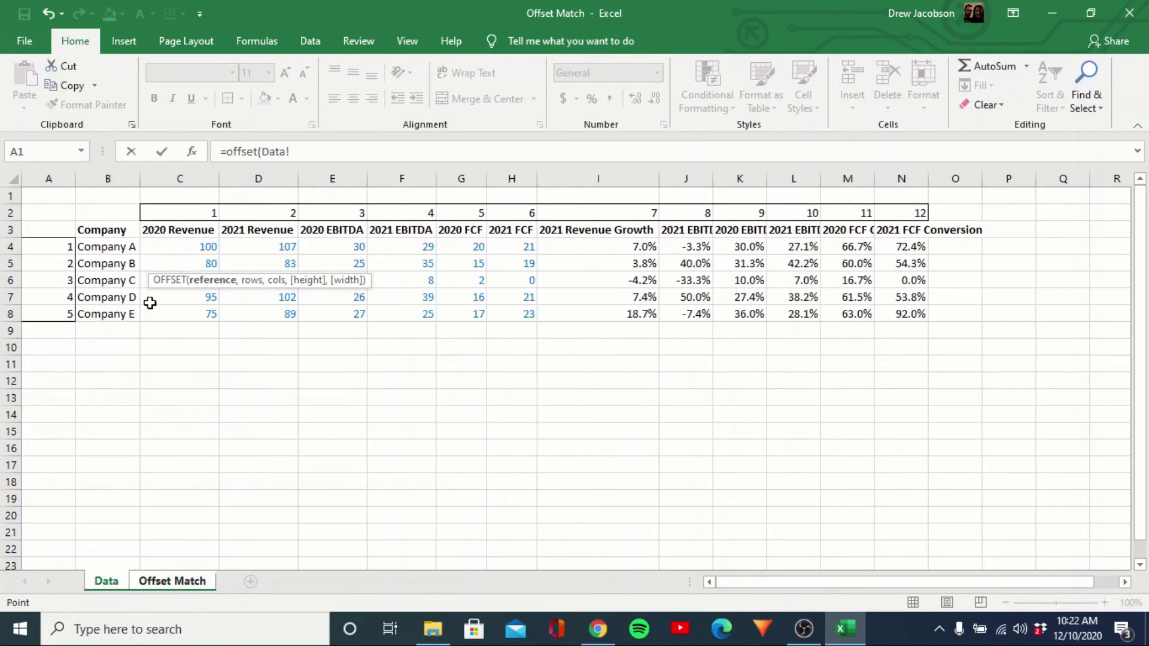
click(110, 231)
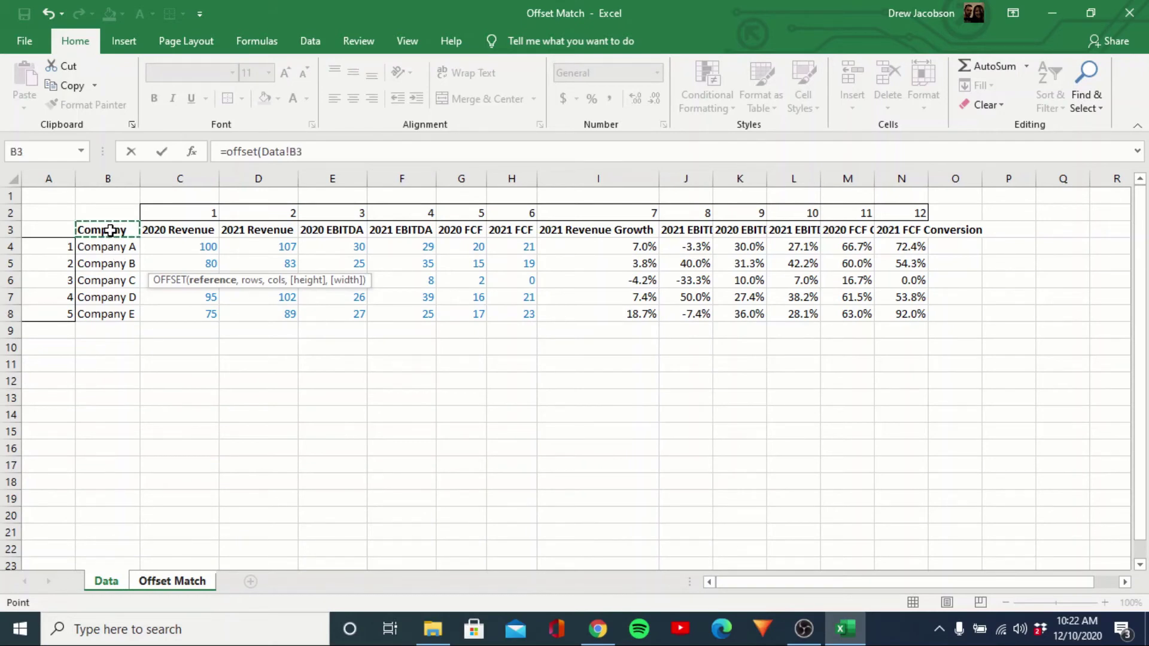
key(F4)
text(,)
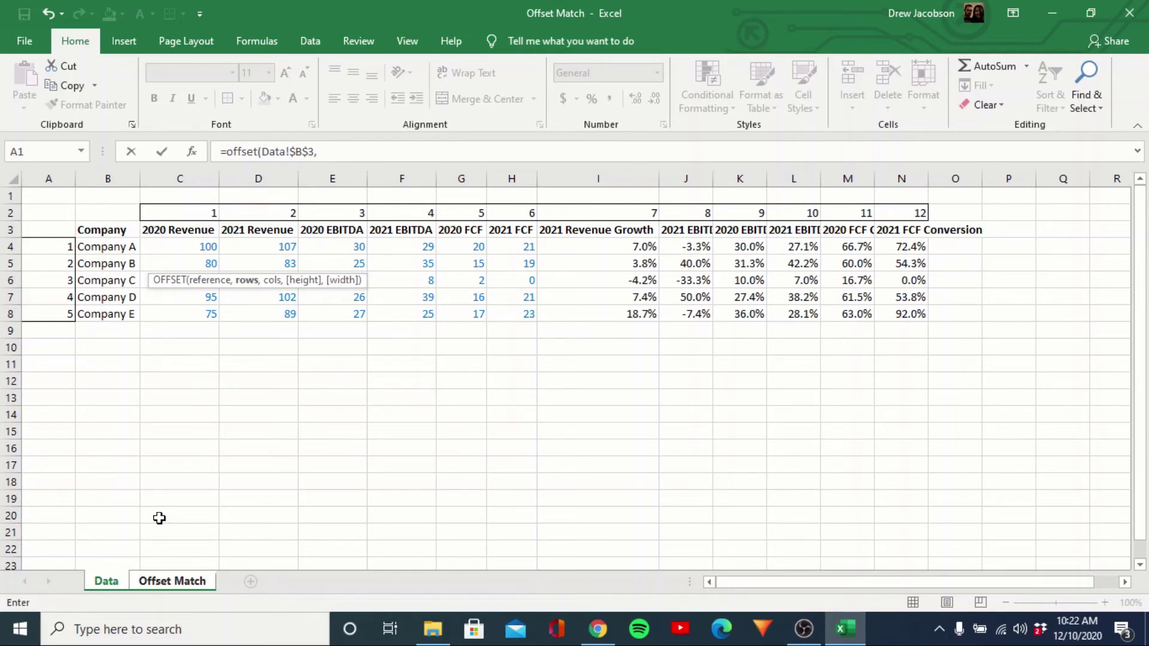
click(161, 587)
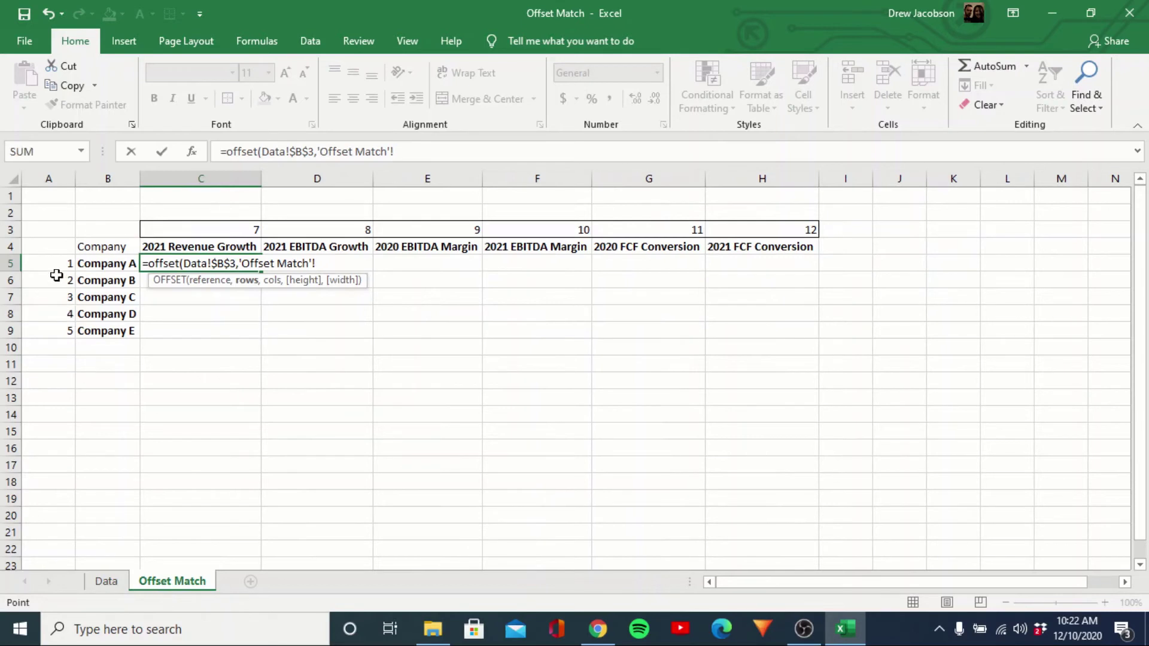
click(55, 266)
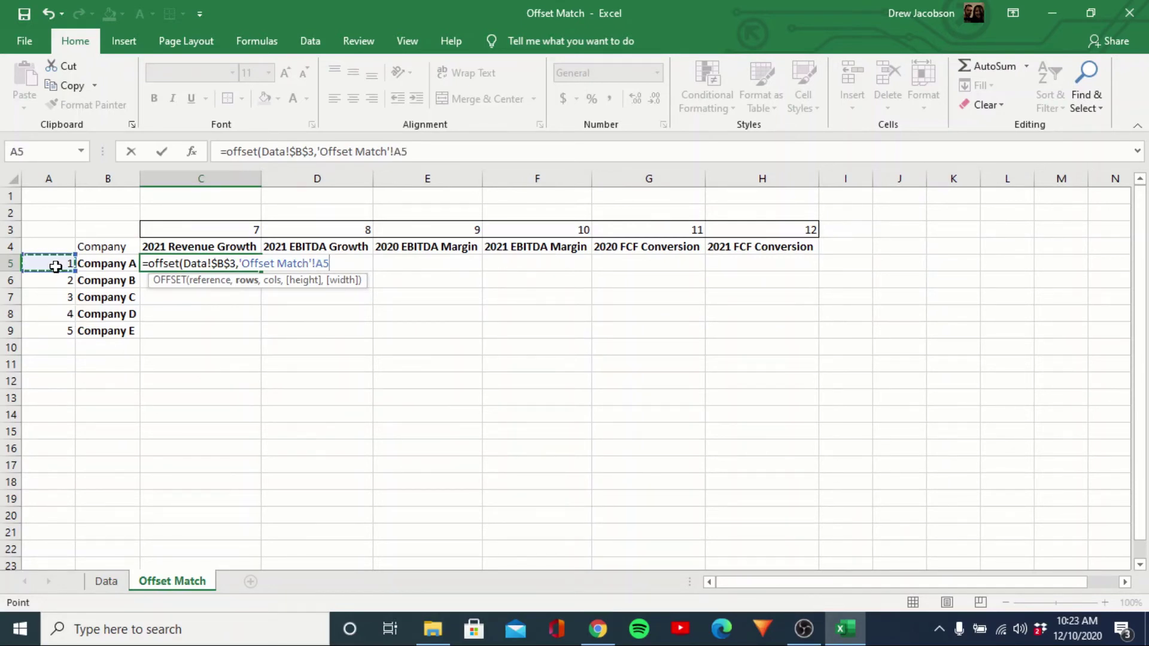
key(F4)
key(F4)
key(F4)
text(,)
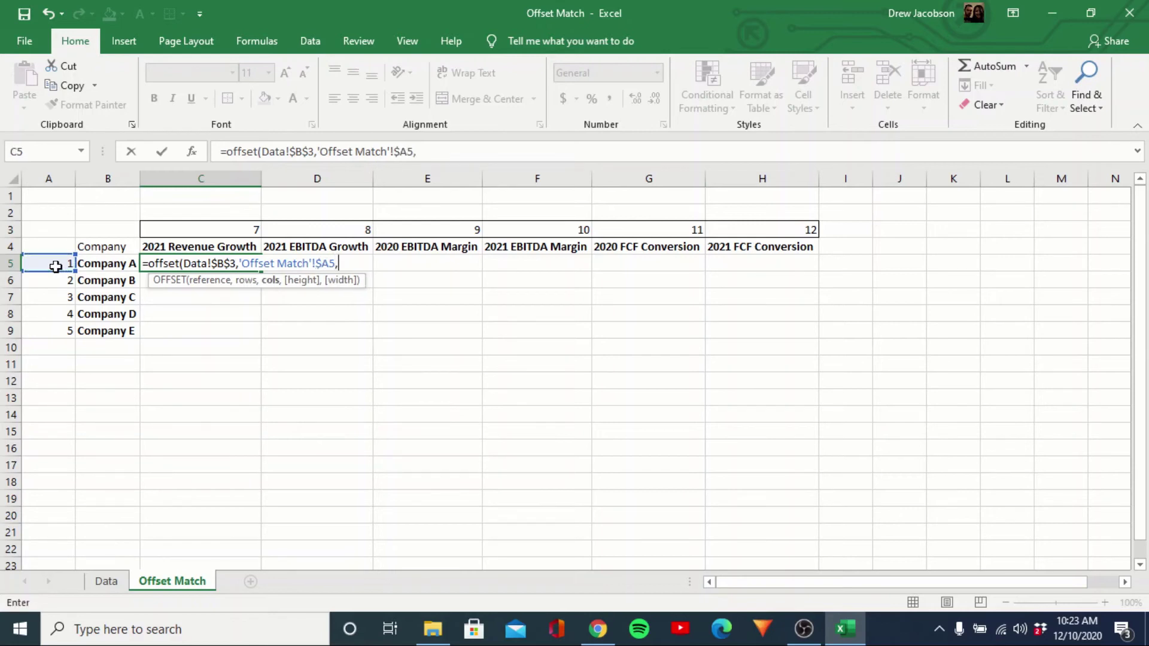
click(191, 227)
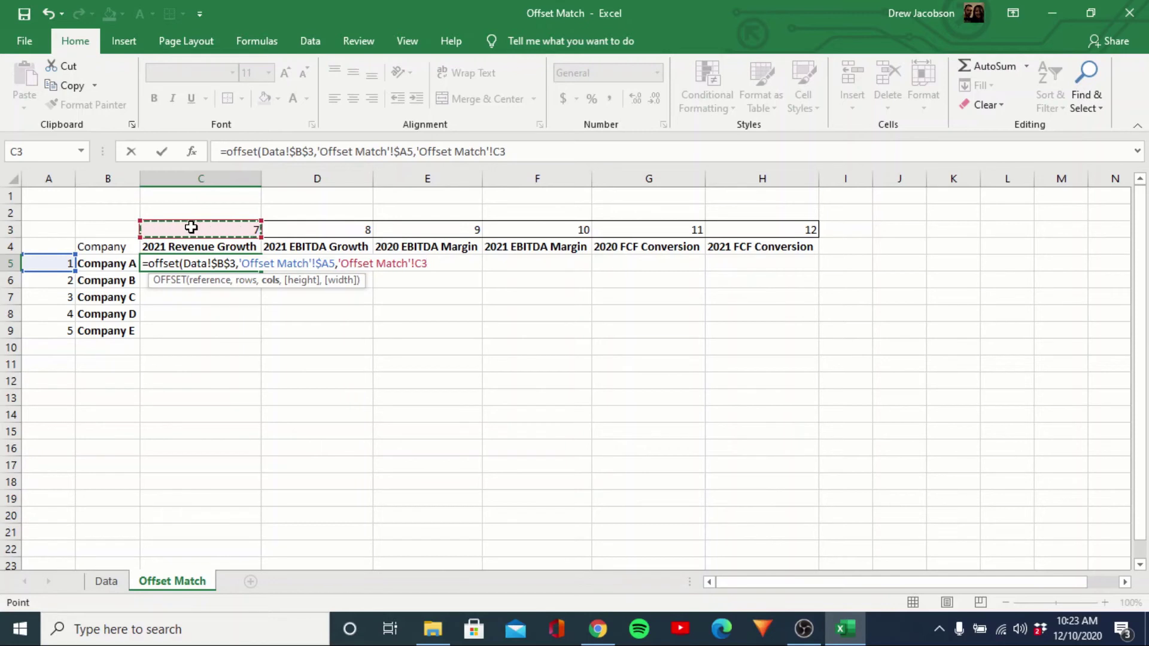
key(F4)
key(F4)
text())
key(Return)
Format C5:H9 as percentages with two decimal places.
key(Up)
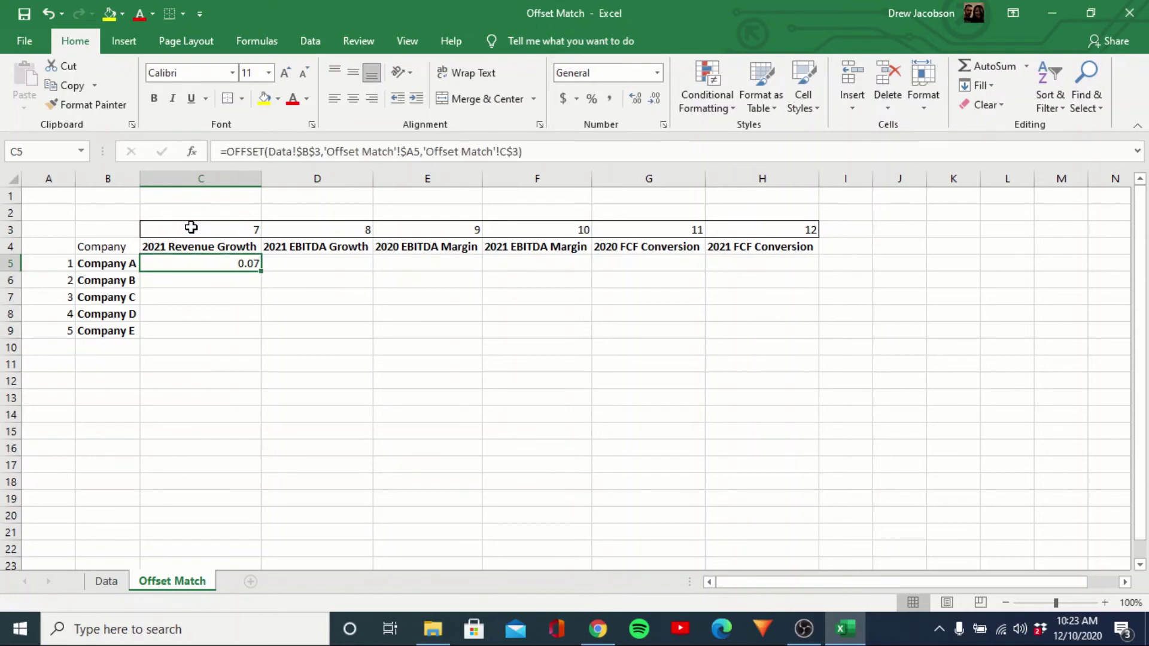
key(shift+Right)
key(shift+Right)
key(shift+Right)
key(shift+Right)
key(shift+Right)
key(shift+Down)
key(shift+Down)
key(shift+Down)
key(shift+Down)
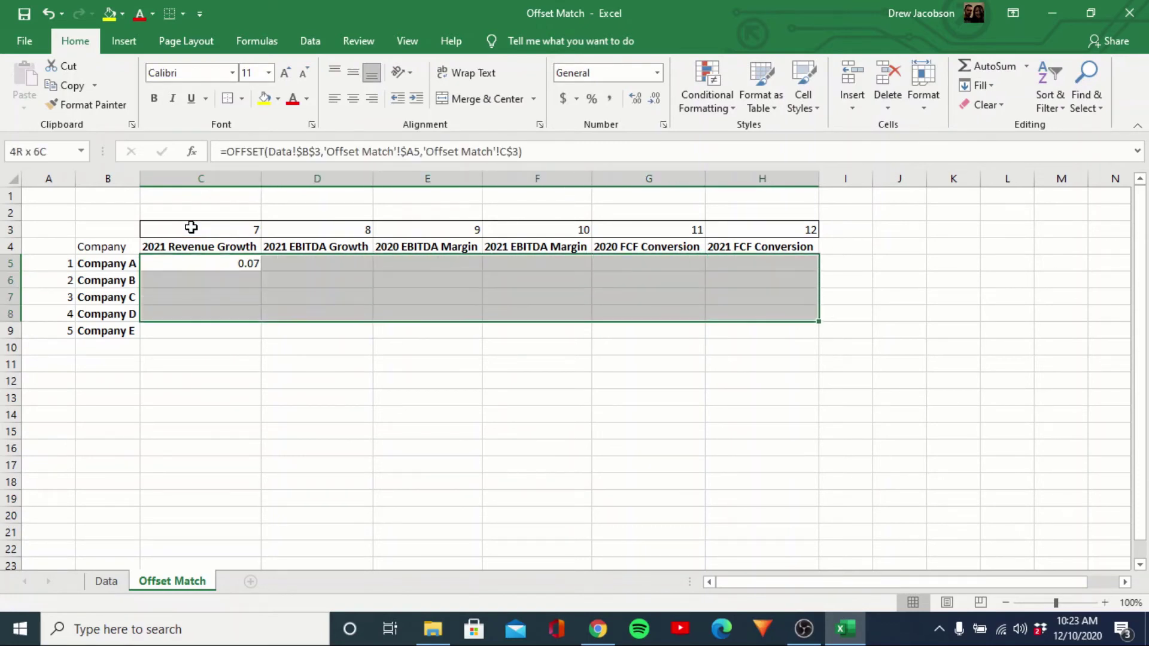
key(alt+h)
key(p)
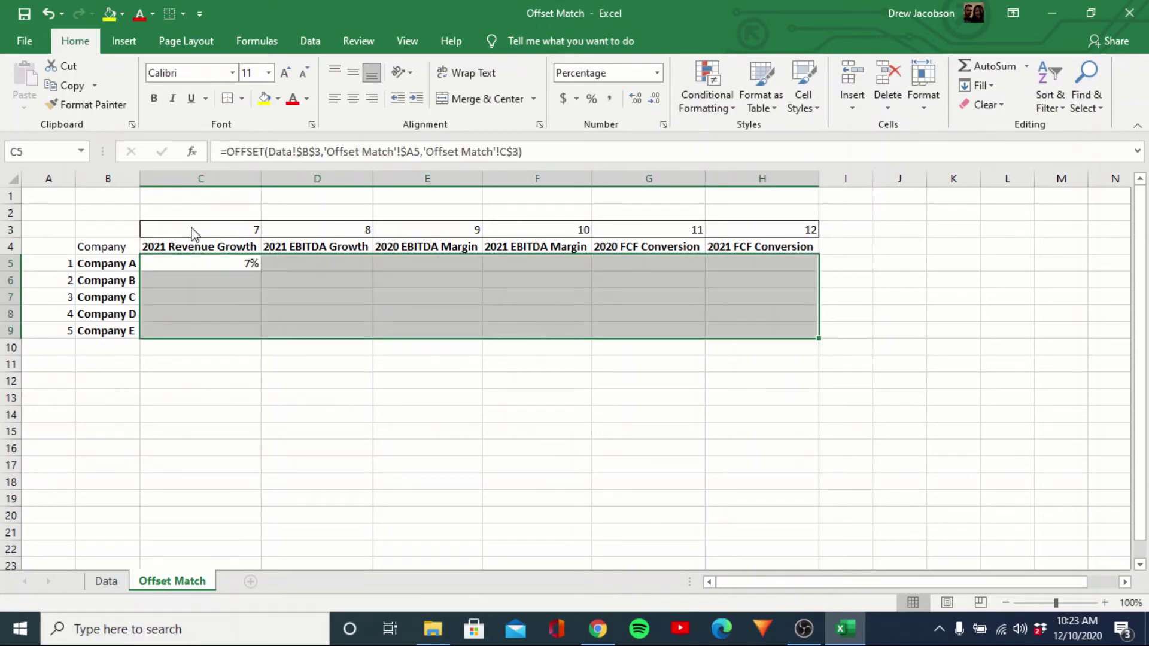
key(alt+h)
key(0)
key(alt+h)
key(0)
key(shift+BackSpace)
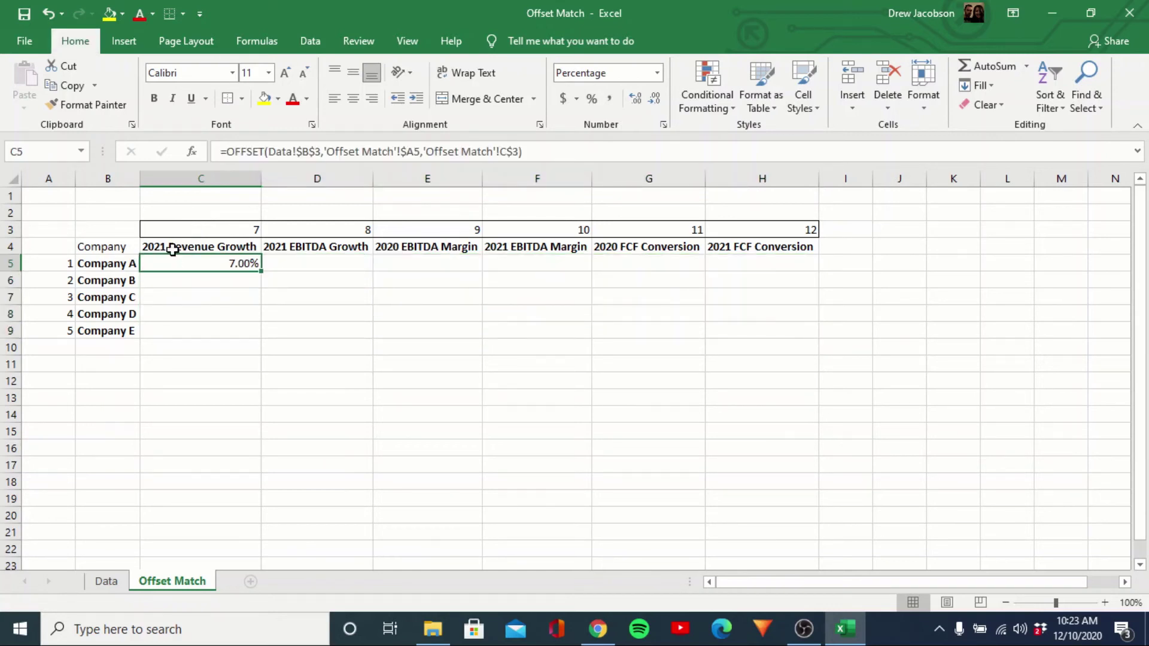
Check Company A's value on Data, then copy C5's formula across C5:H9.
click(106, 581)
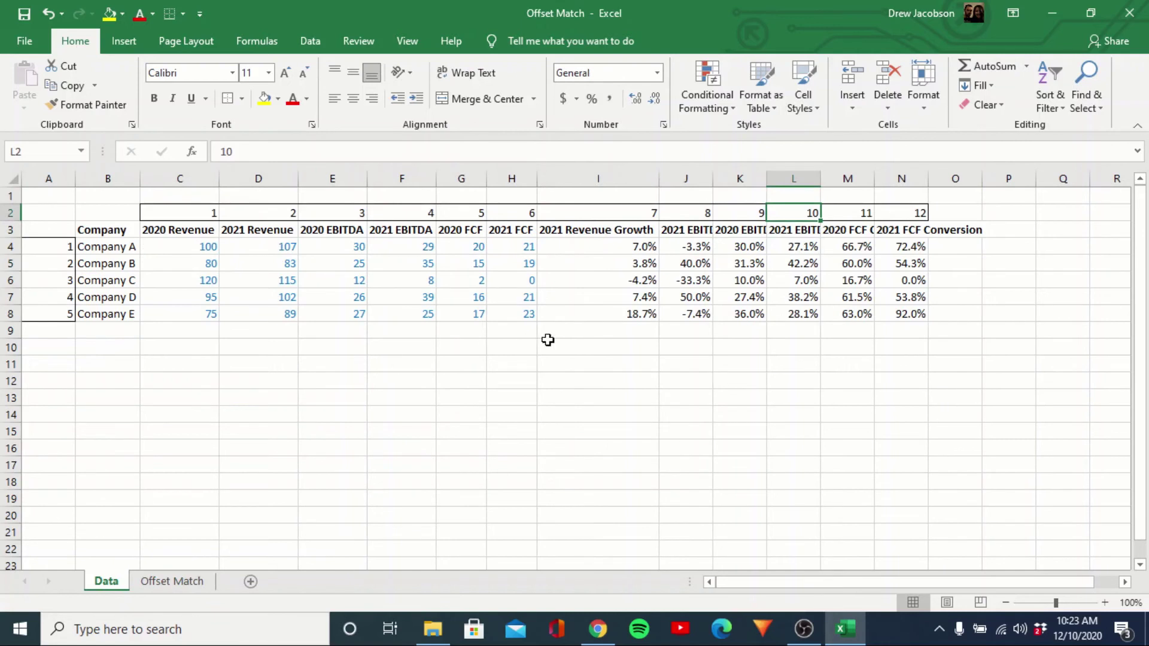
click(602, 244)
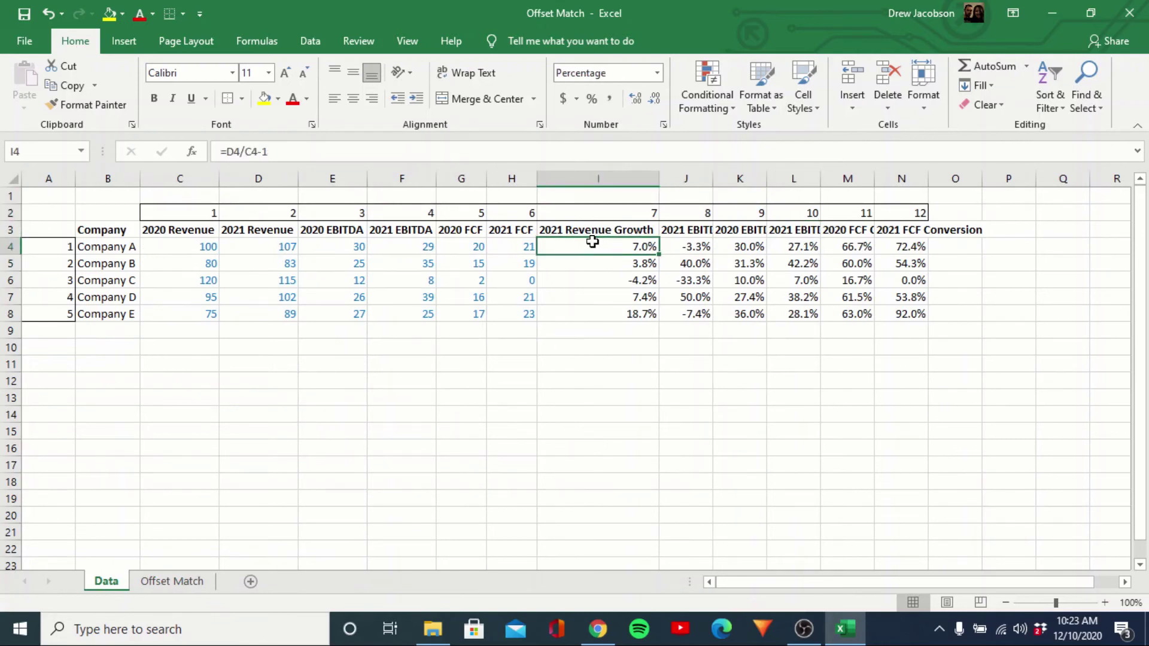
click(165, 583)
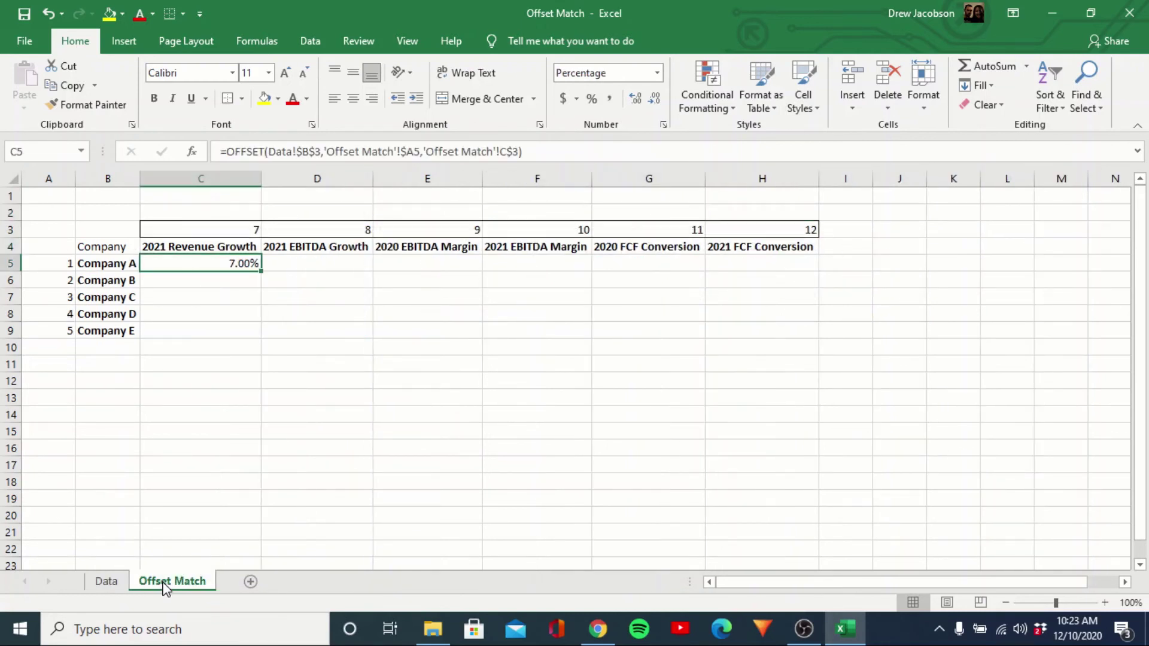
key(ctrl+c)
key(Right)
key(Left)
key(shift+Right)
key(shift+Right)
key(shift+Right)
key(shift+Right)
key(shift+Right)
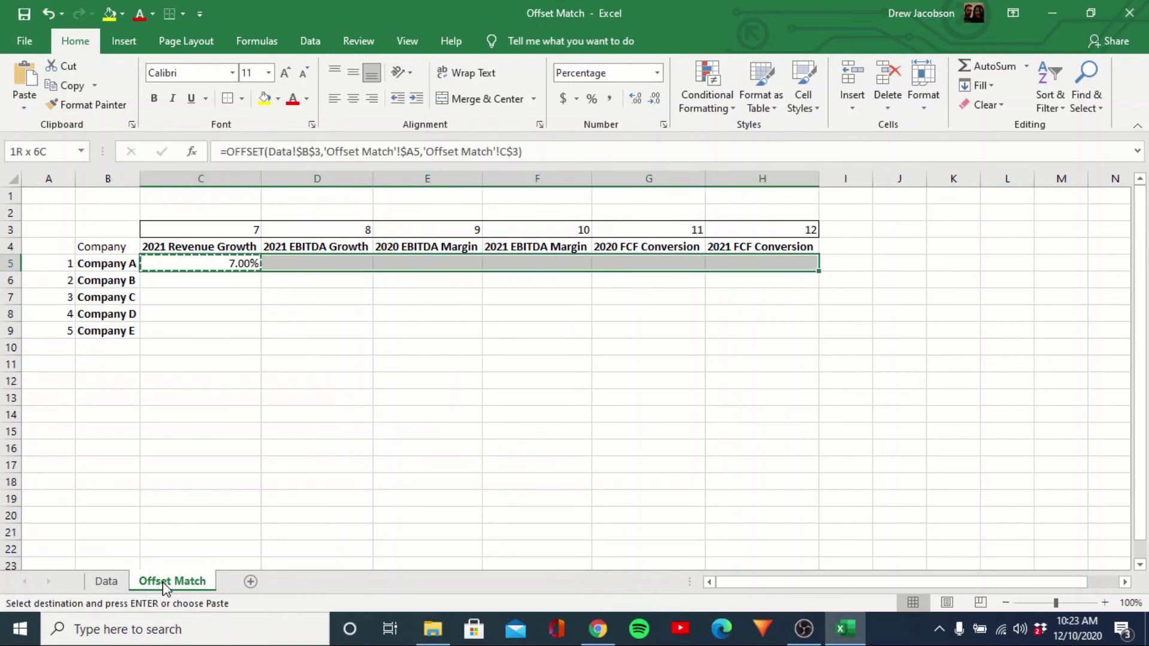
key(shift+Down)
key(shift+Down)
key(shift+Down)
key(shift+Down)
key(ctrl+v)
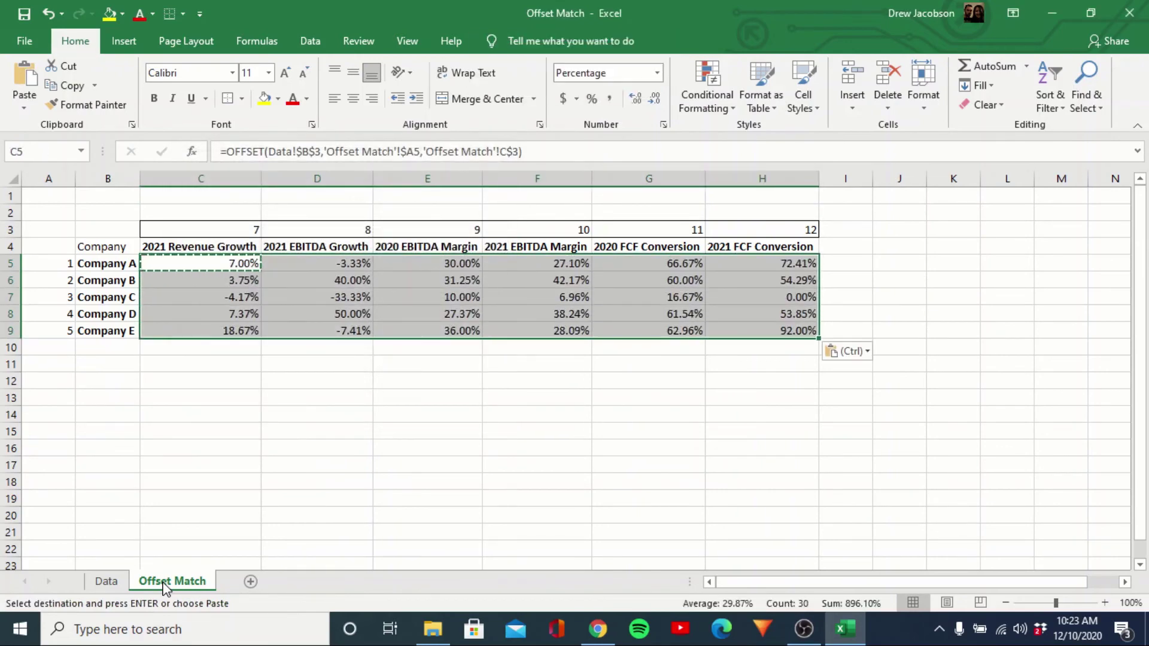
key(Return)
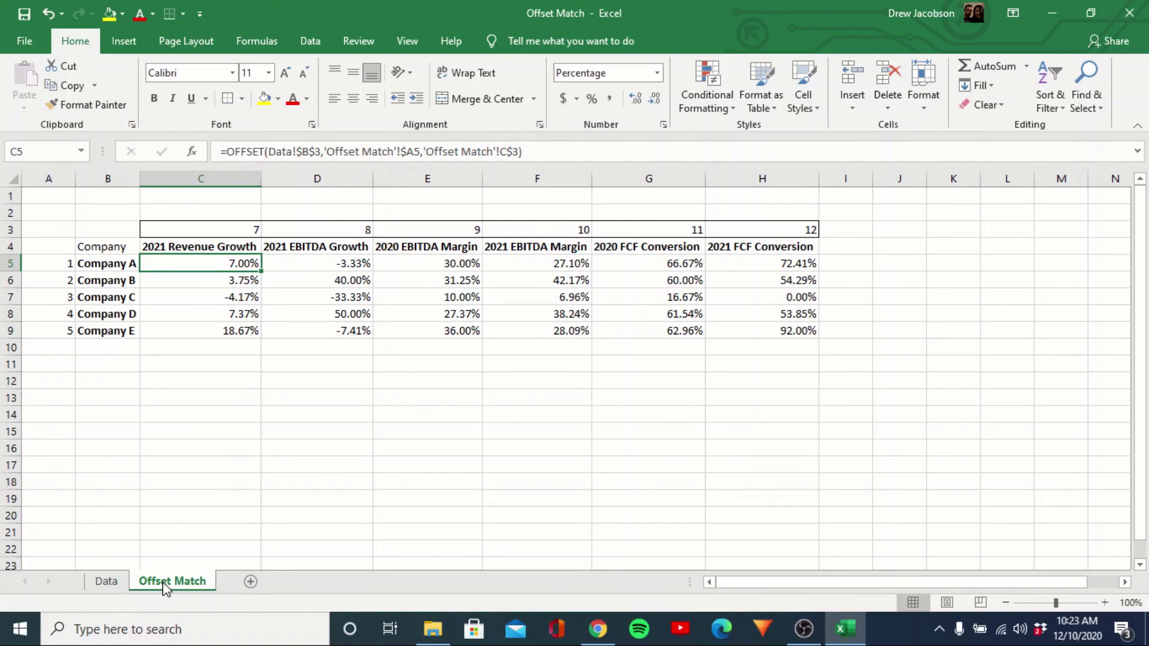
Compare the filled grid with the Data sheet's 2021 Revenue Growth values.
key(ctrl+Page_Up)
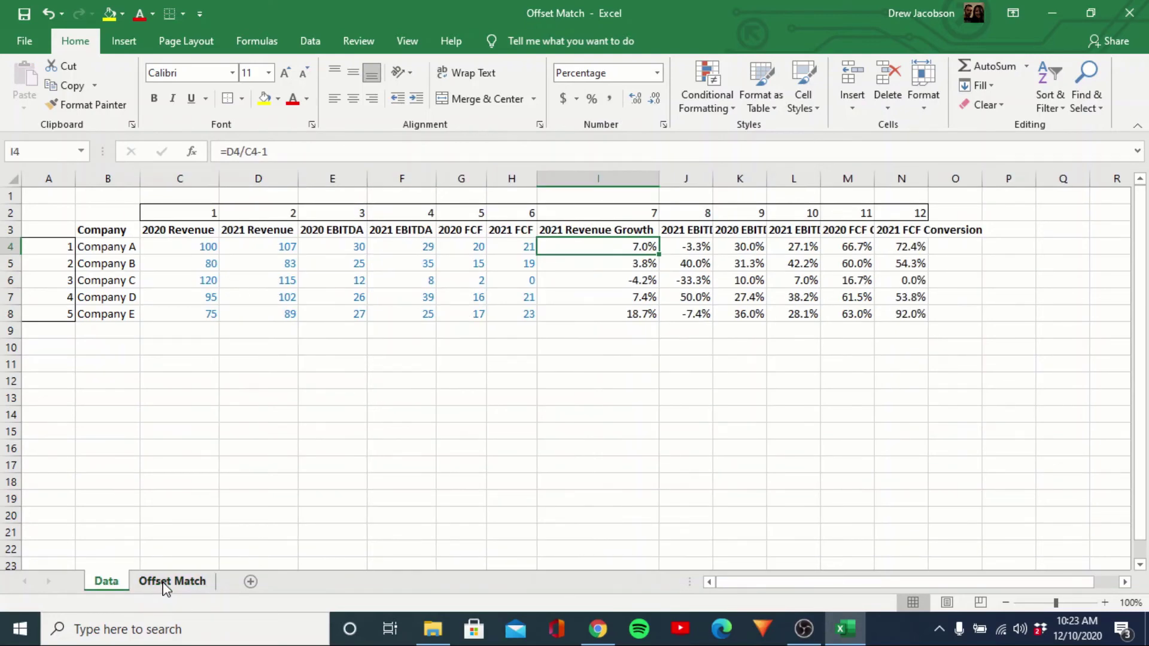
key(Up)
key(ctrl+Page_Down)
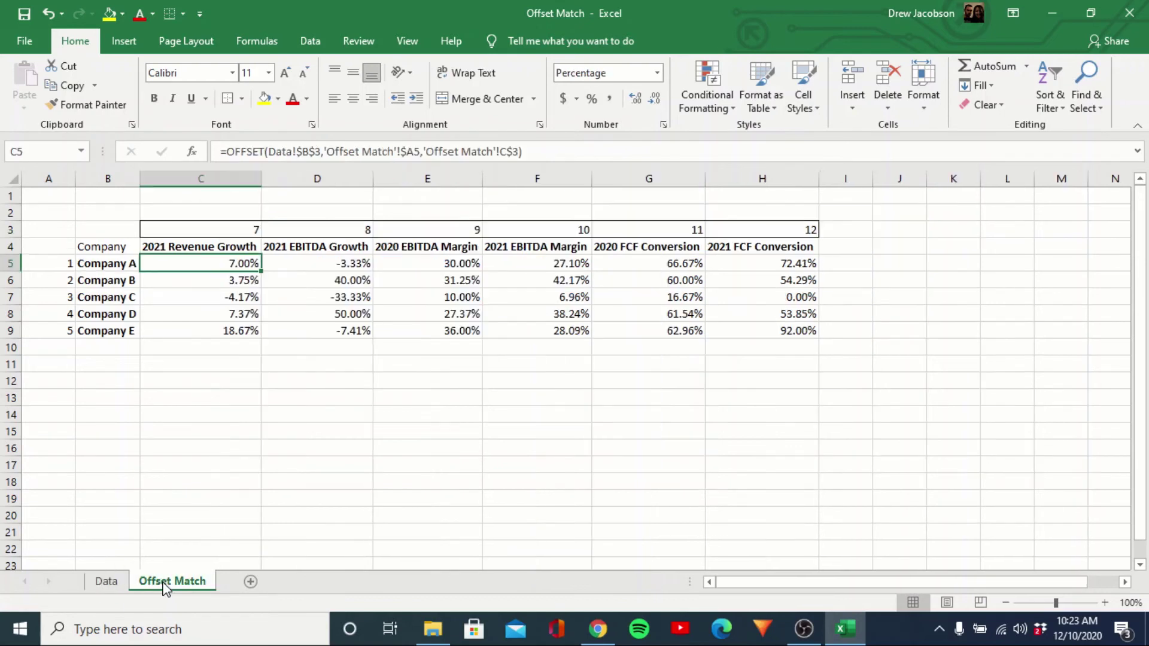
key(Up)
key(Up)
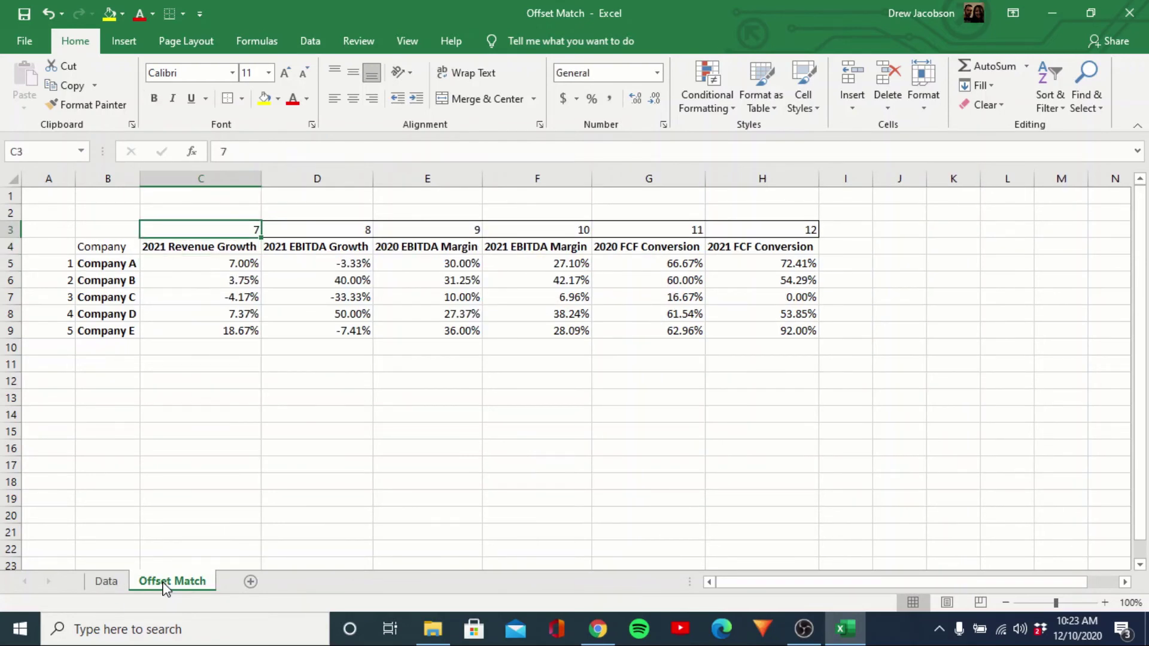
Try indexes 8, 10, 11, 12, 13 in C3:G3, then set G3 to 12 and H3 to 11.
text(8)
key(Tab)
text(1)
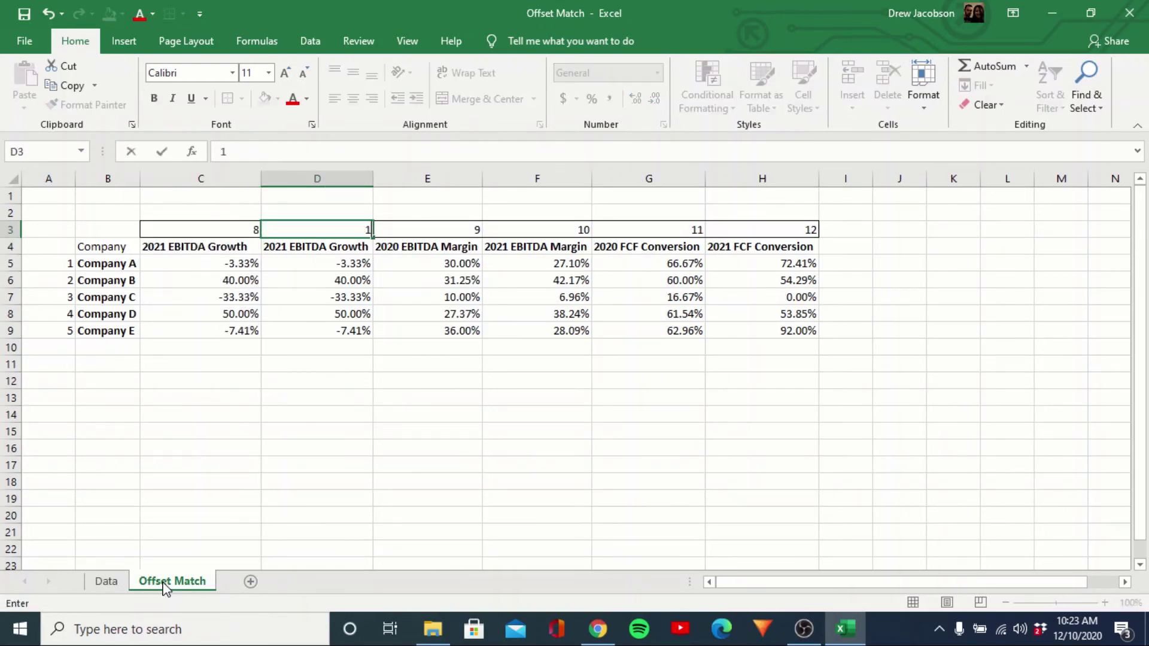
text(0)
key(Tab)
text(11)
key(Tab)
text(12)
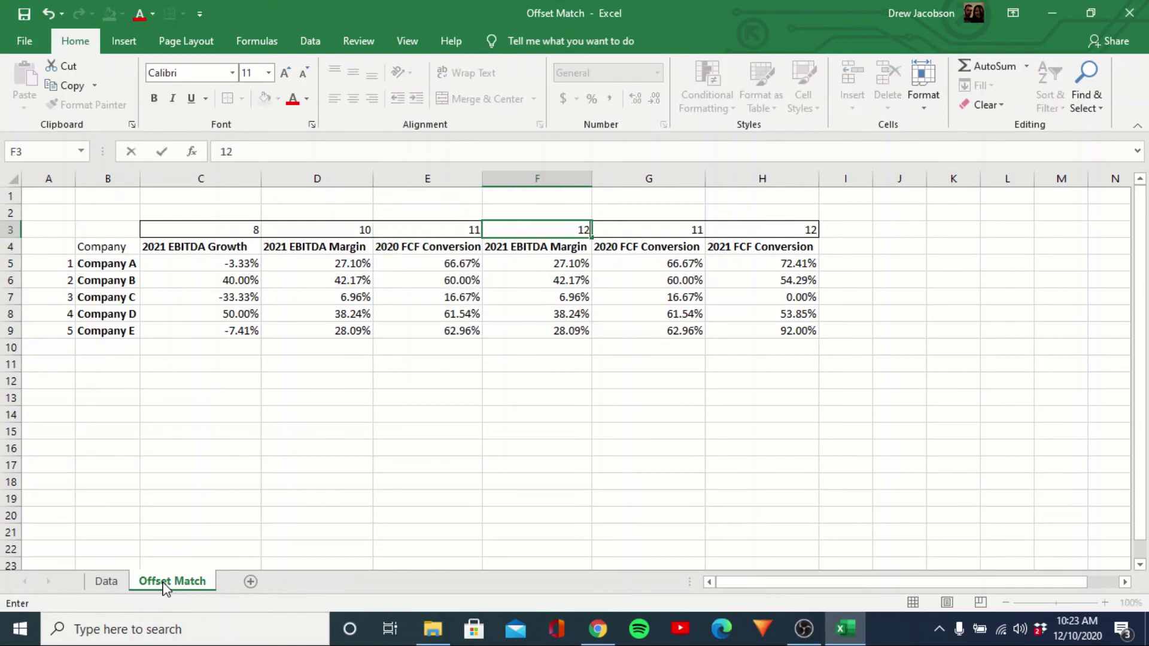
key(Tab)
text(13)
key(Tab)
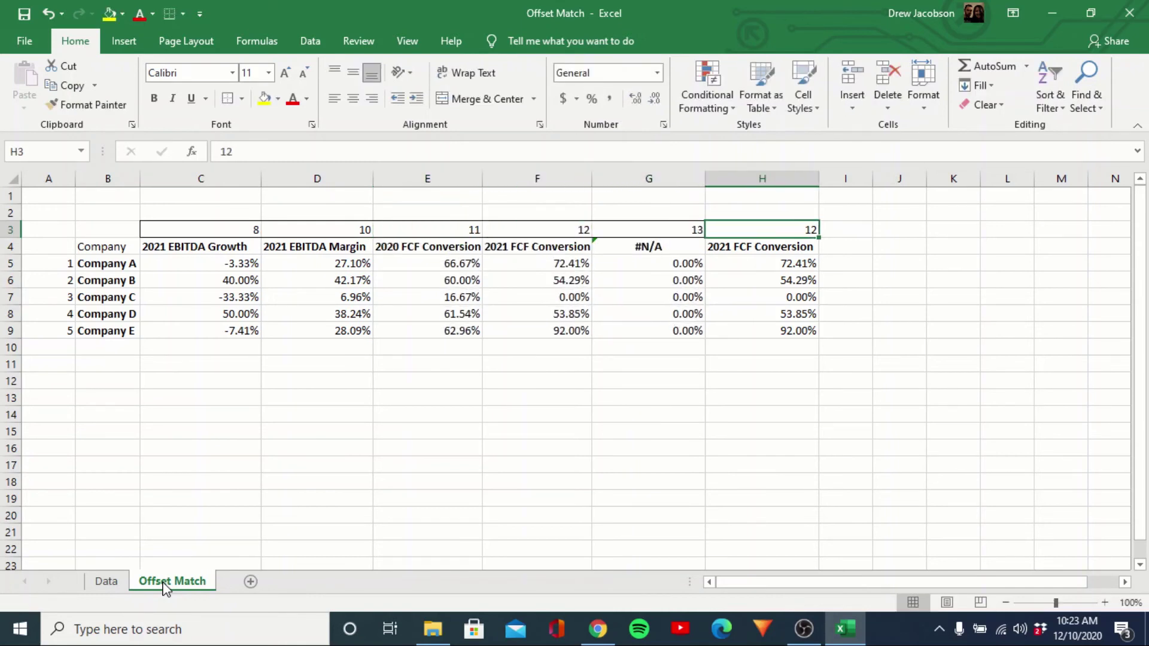
key(shift+Tab)
text(12)
key(Tab)
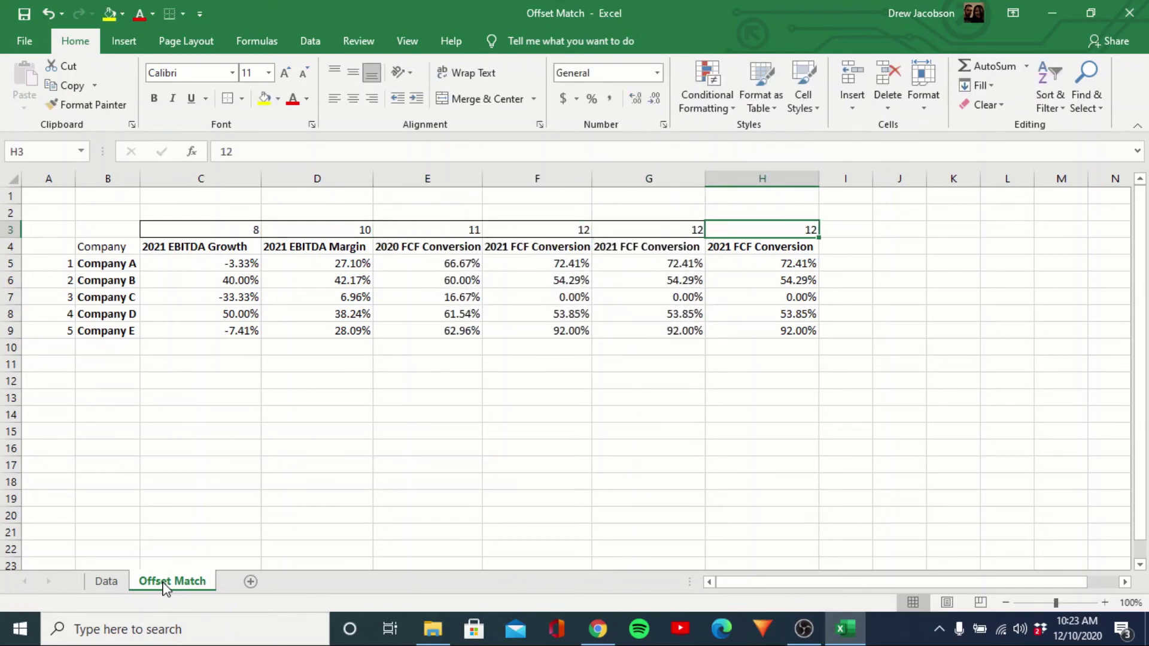
text(11)
key(shift+Tab)
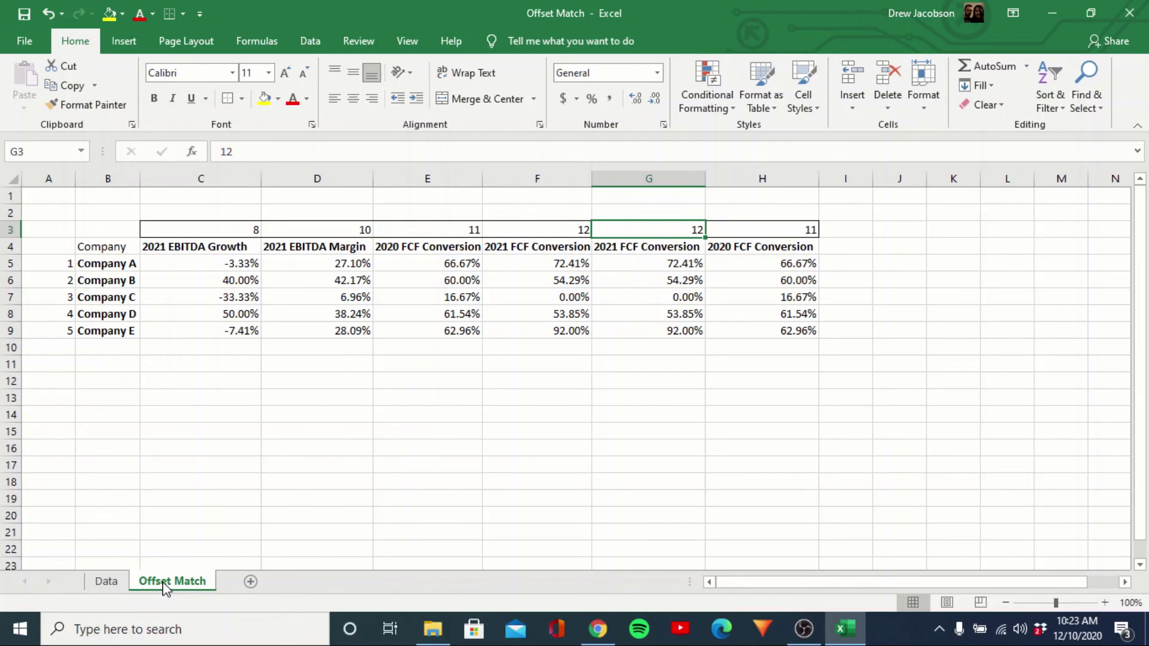
Inspect the OFFSET formula in C5 under the trial indexes.
key(Left)
key(Left)
key(Left)
key(Left)
key(Left)
key(Right)
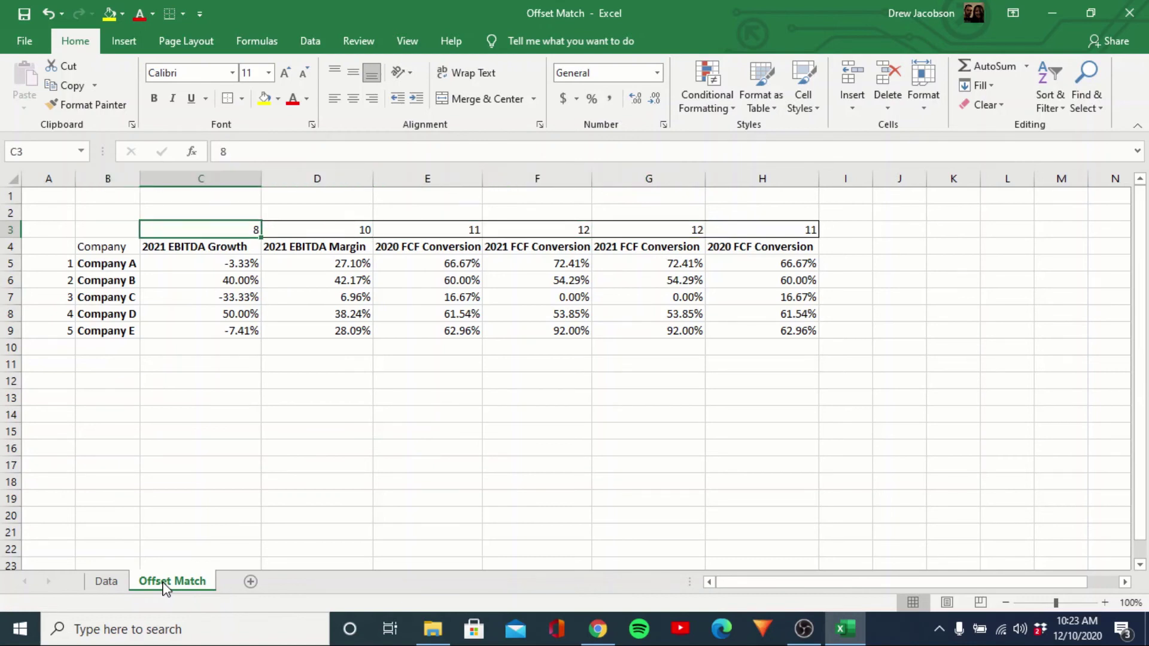
key(Down)
key(Down)
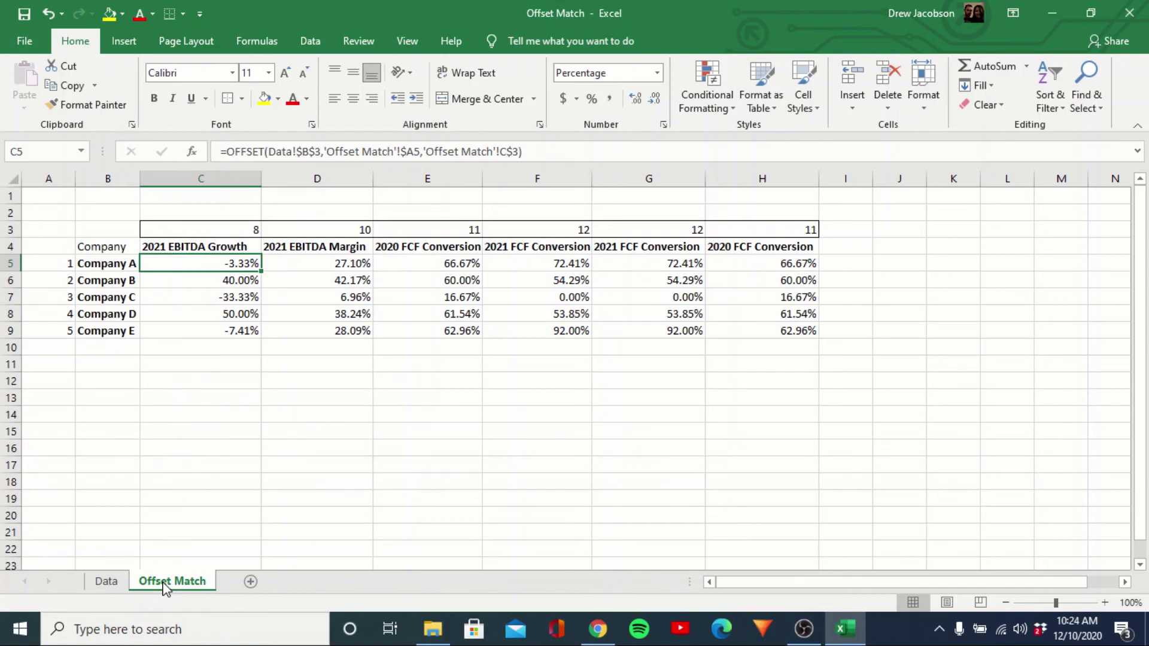
key(Up)
key(Up)
Restore the C3:H3 indexes to 7 through 12 and compare with the Data sheet.
text(7)
key(Tab)
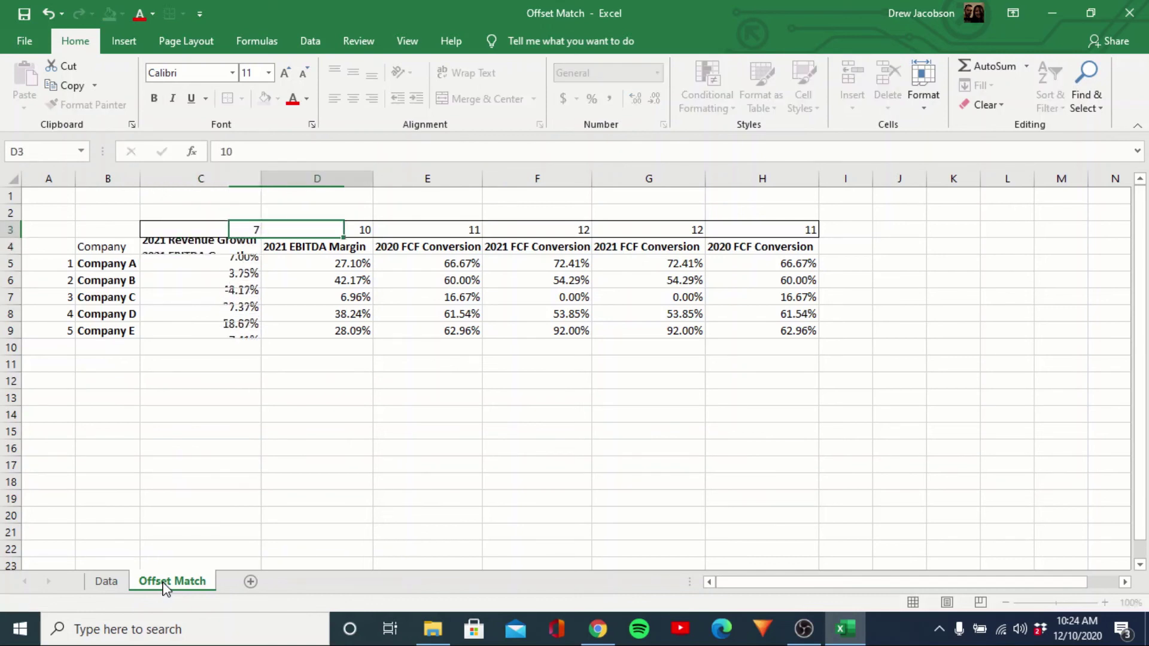
text(8)
key(Tab)
text(9)
key(Tab)
text(10)
key(Tab)
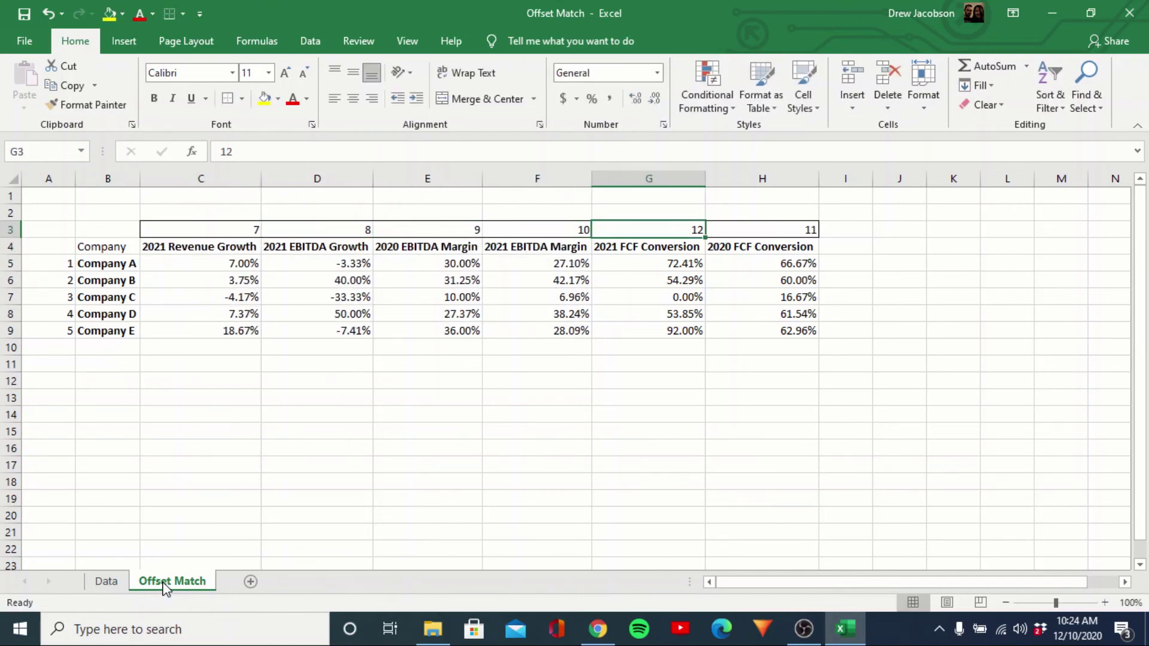
text(11)
key(Tab)
text(12)
key(Return)
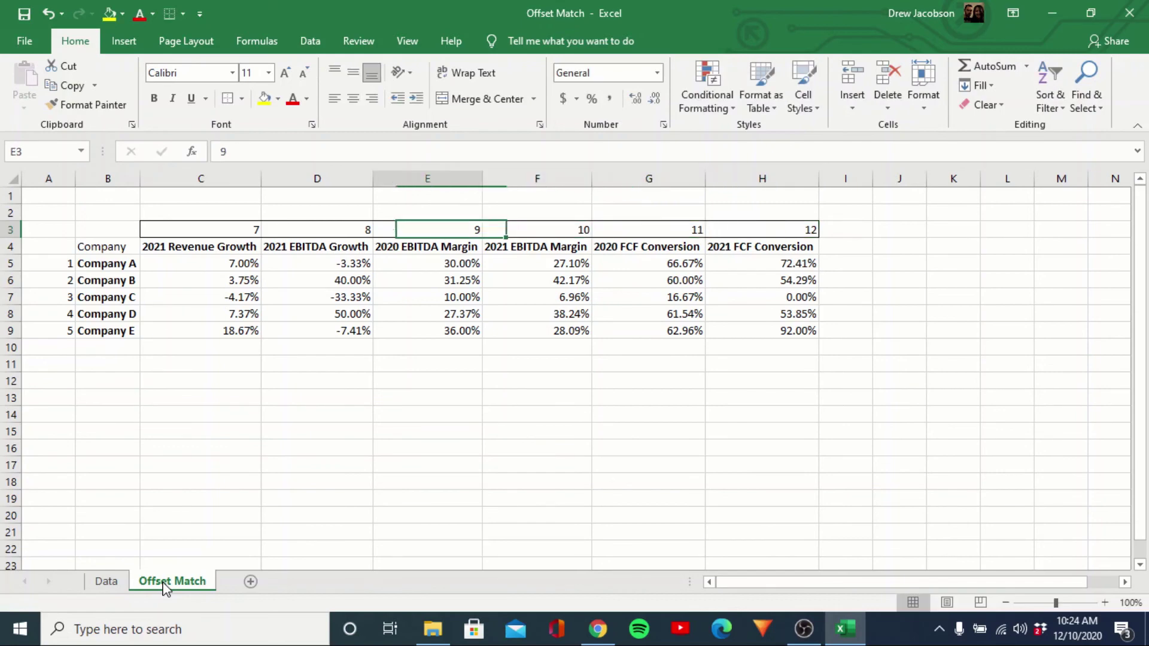
key(ctrl+Page_Up)
Review the Data sheet's company rows and the OFFSET formulas on Offset Match.
key(Down)
key(Down)
key(Down)
key(Down)
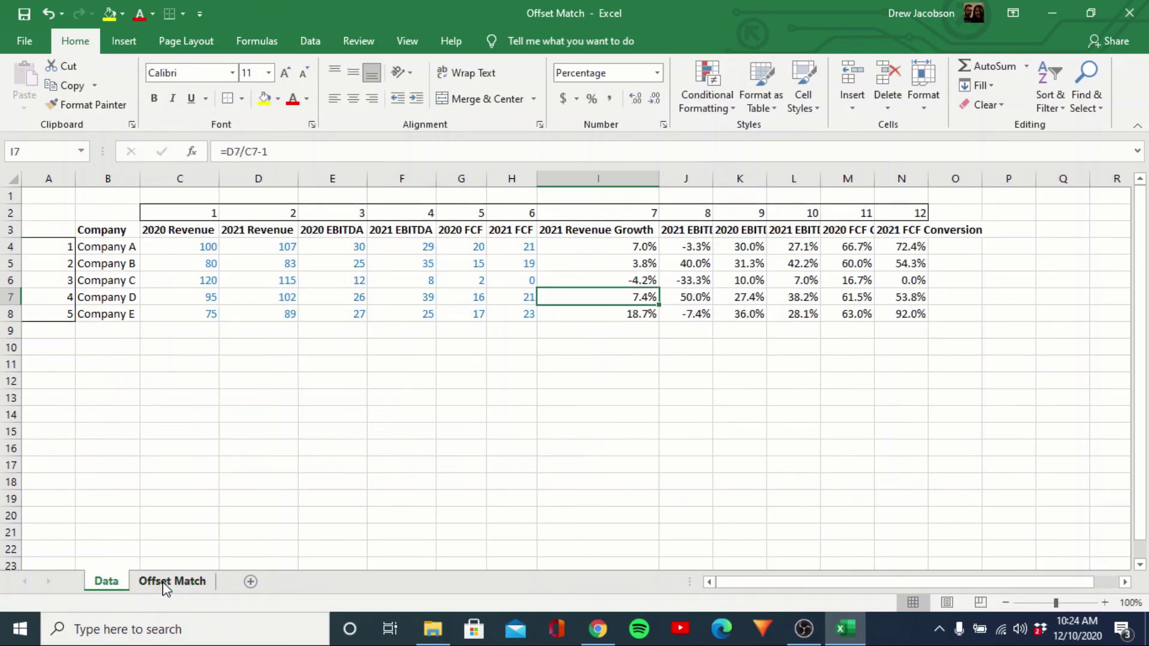
key(Left)
key(Left)
key(Left)
key(Left)
key(Left)
key(Left)
key(Left)
key(Left)
key(Down)
key(Down)
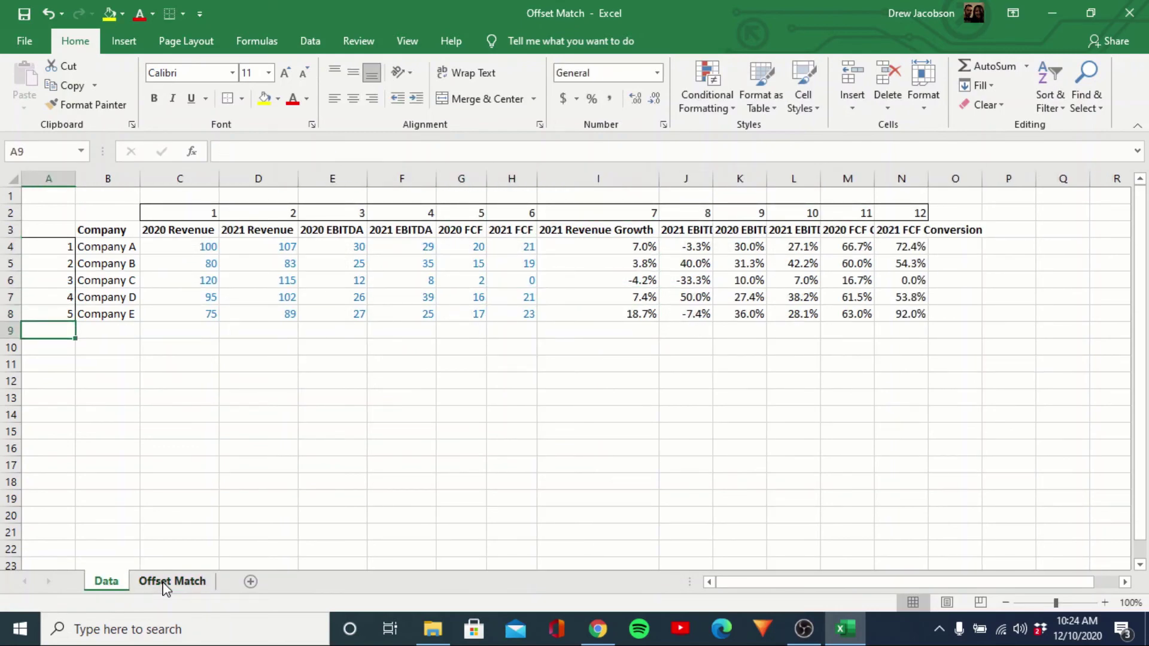
key(Up)
key(ctrl+Page_Down)
key(Left)
key(Left)
key(Left)
key(Left)
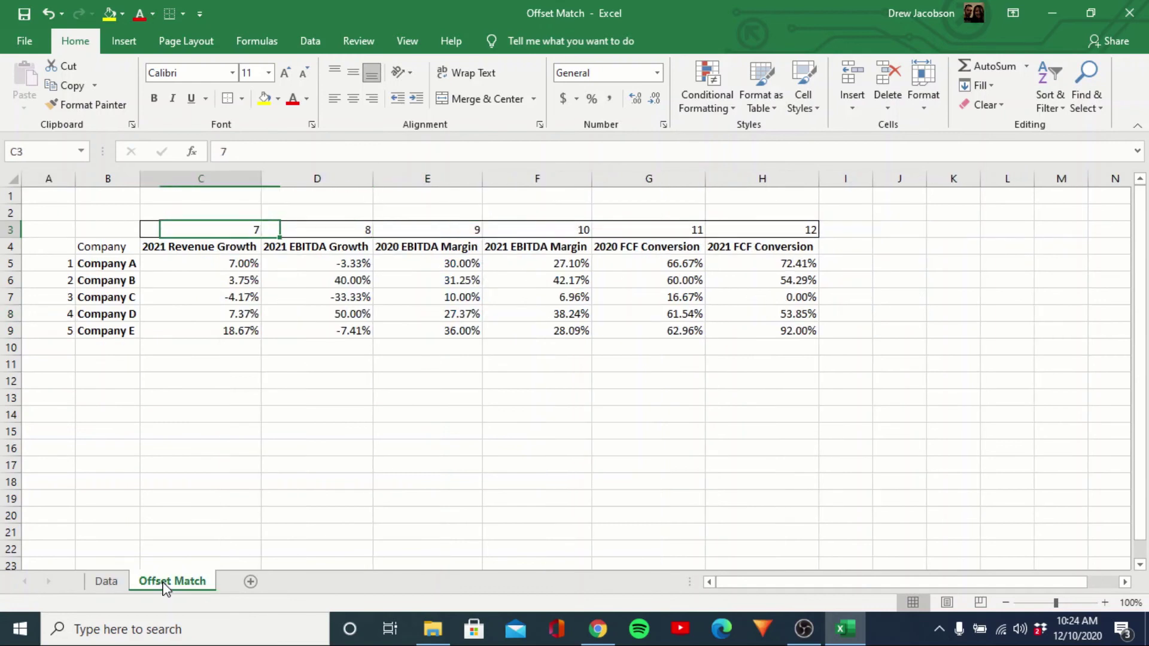
key(Down)
key(Down)
key(Down)
key(Down)
key(Down)
key(Down)
key(Up)
key(Up)
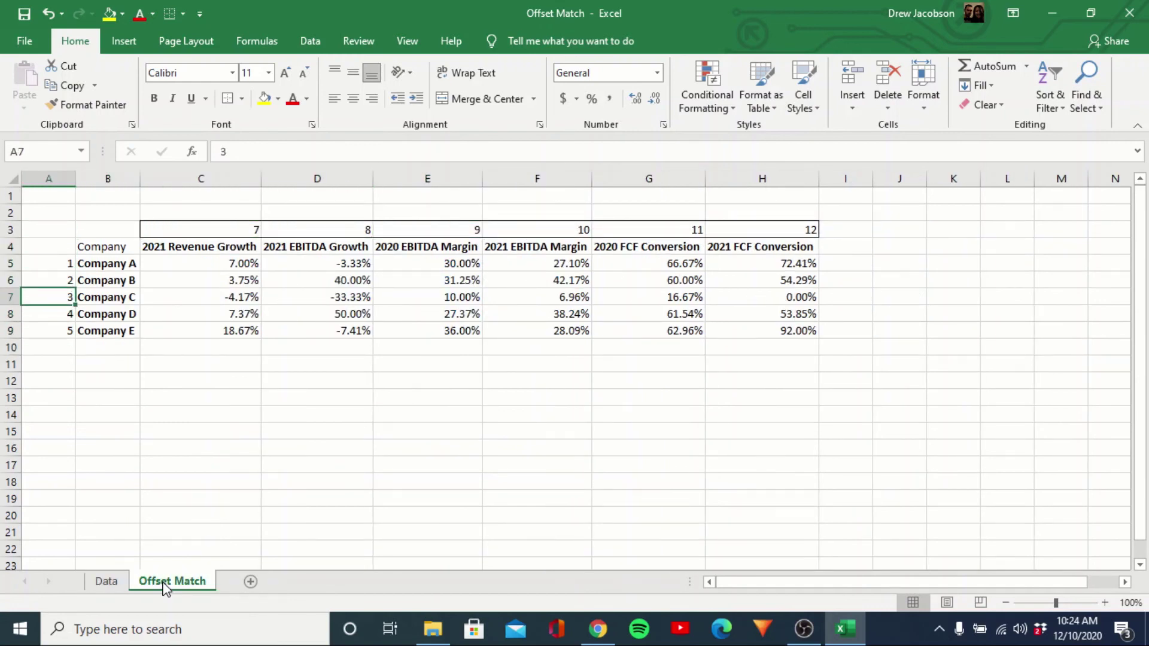
key(Up)
key(Down)
key(Right)
key(Up)
key(Right)
key(Up)
key(Up)
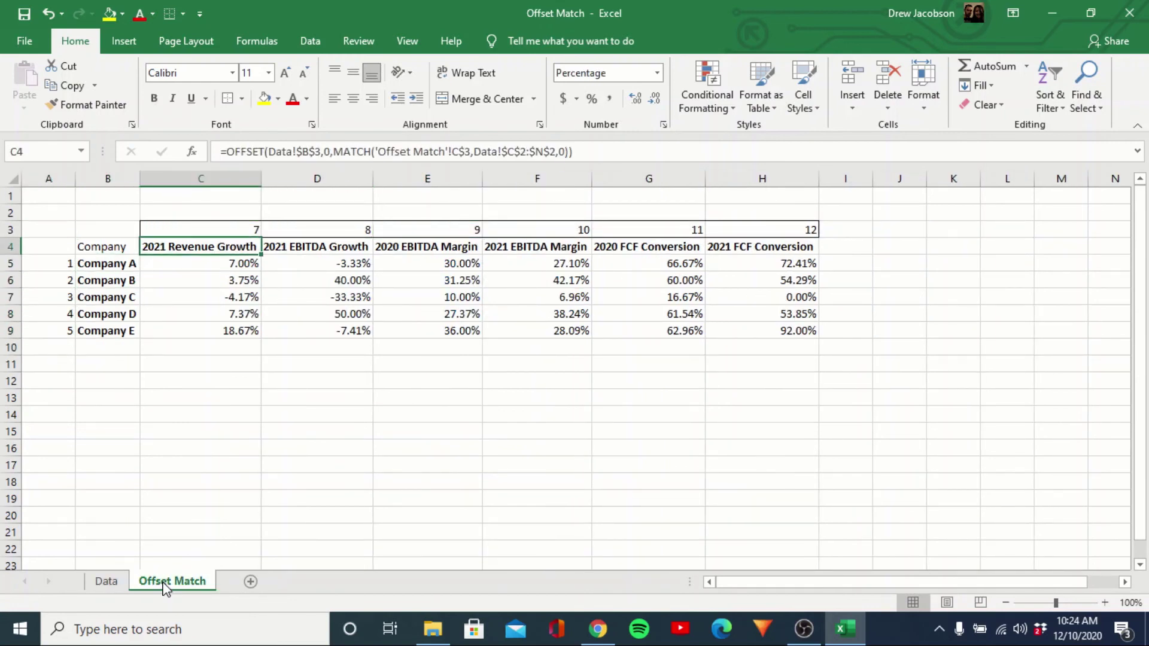
key(Down)
key(Down)
key(Down)
key(Down)
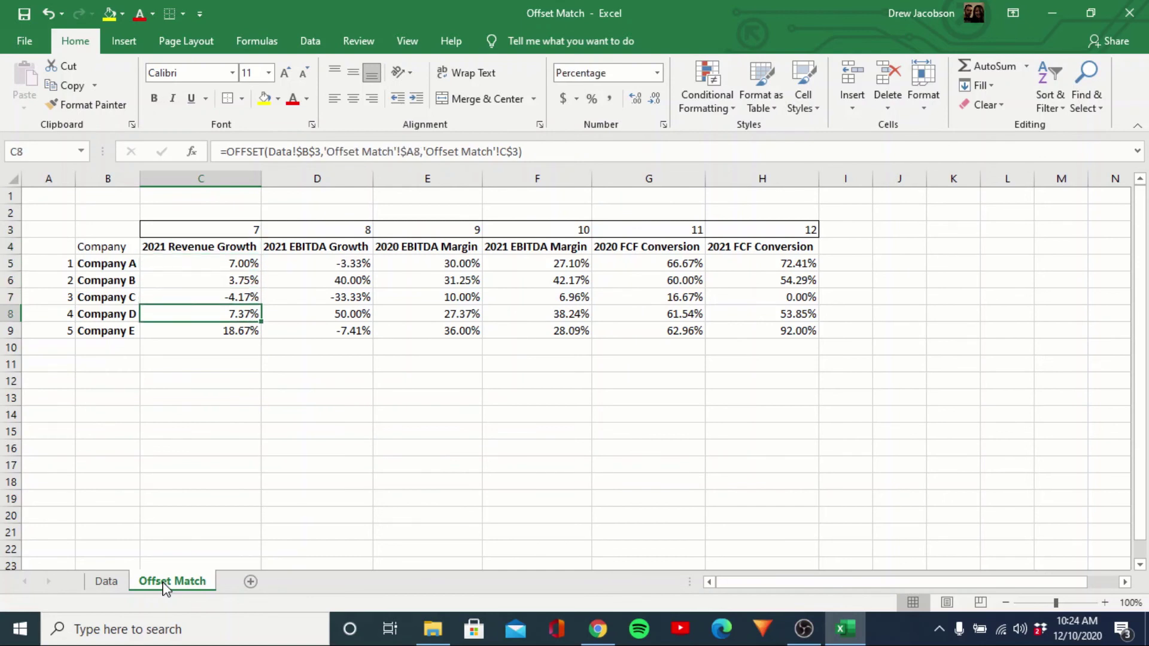
key(Left)
key(Left)
key(Up)
key(Up)
key(Up)
Enter company numbers 5, 4, 3, 2, 1 in A5:A9, correcting a mistyped 31 to 3.
text(5)
key(Return)
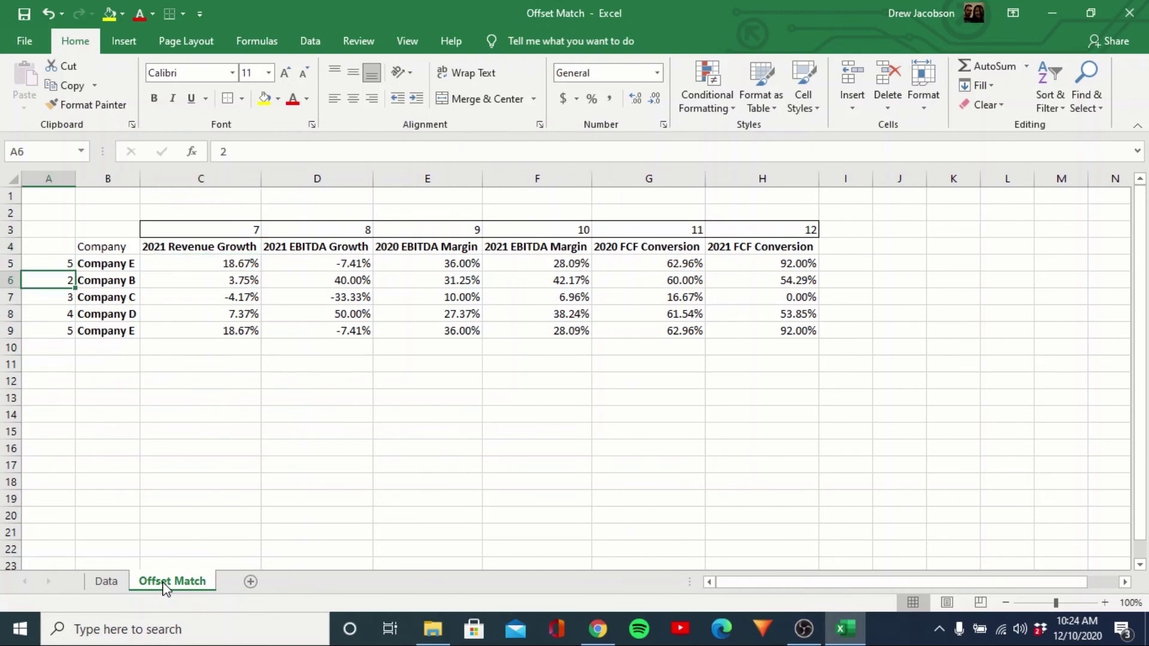
text(4)
key(Return)
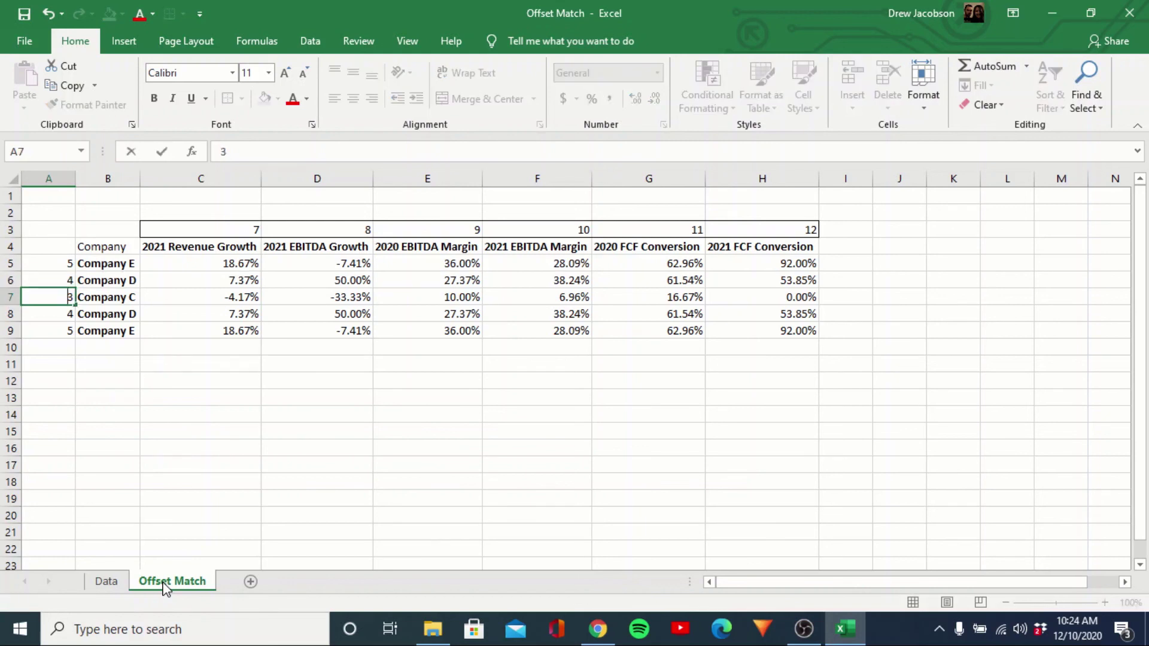
text(31)
key(Return)
key(Up)
text(3)
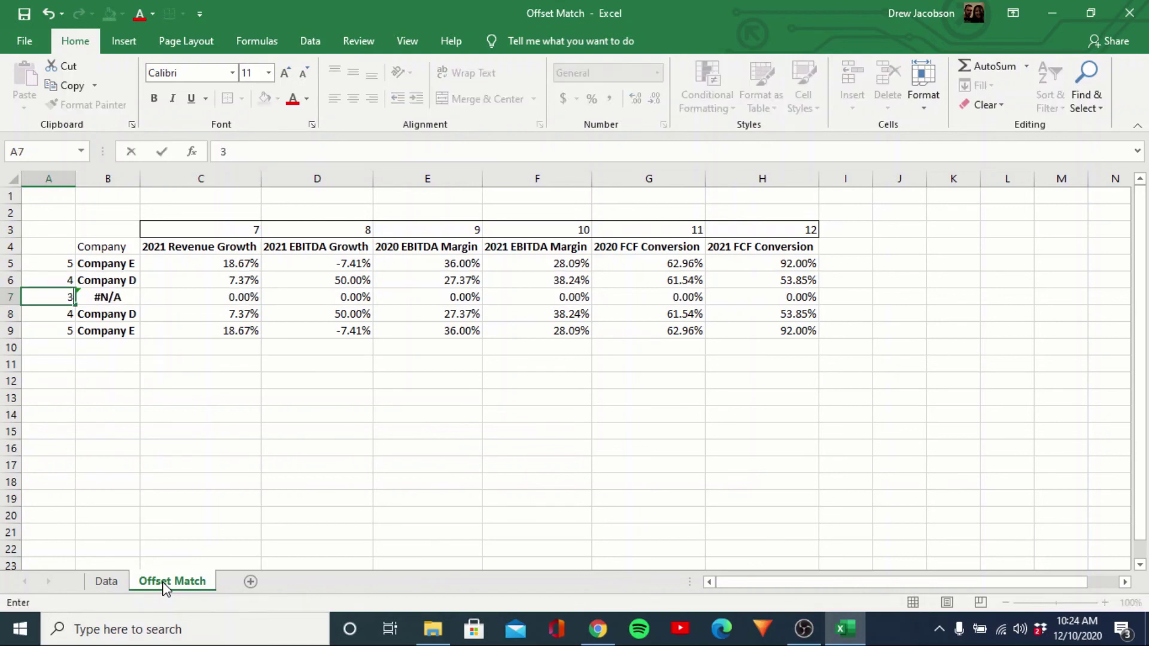
key(Return)
text(2)
key(Return)
text(1)
key(Return)
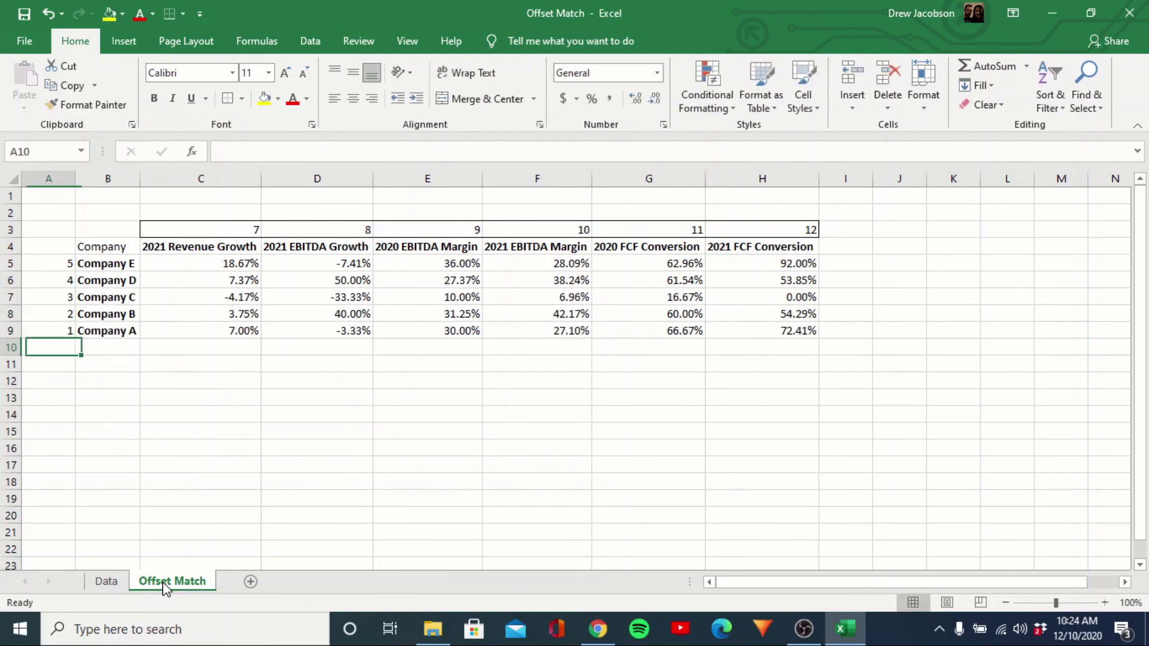
Check the reordered company names, Revenue Growth values and the C4 header formula.
key(Up)
key(Right)
key(Up)
key(Up)
key(Up)
key(Up)
key(Right)
key(ctrl+shift+Down)
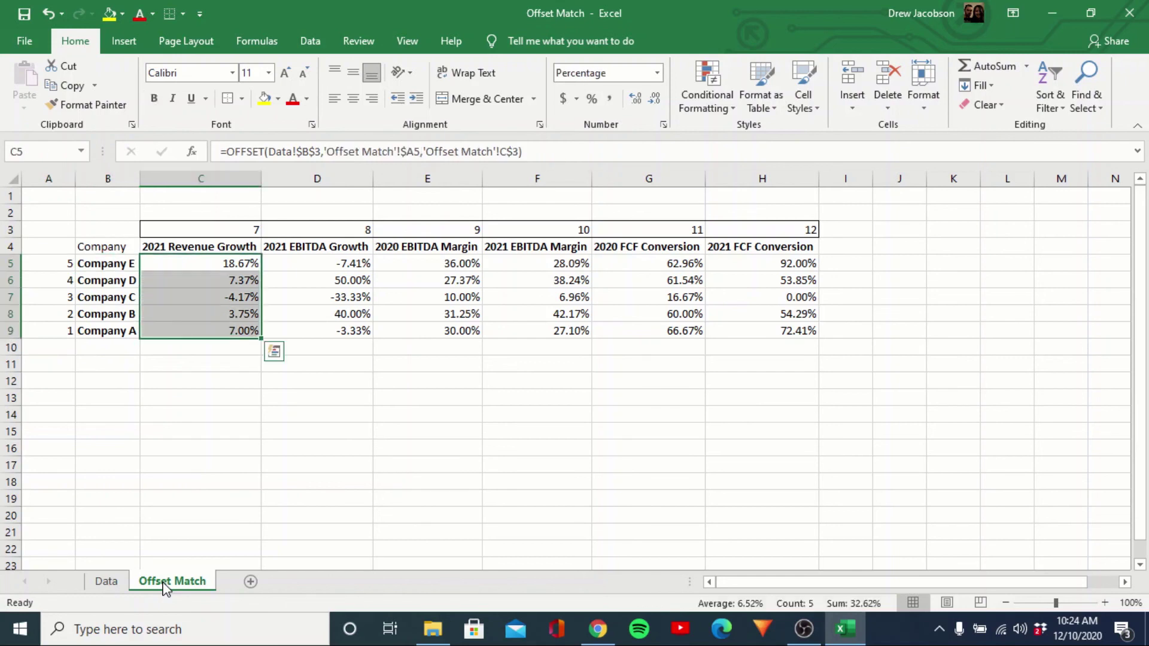
key(Up)
key(Up)
key(Down)
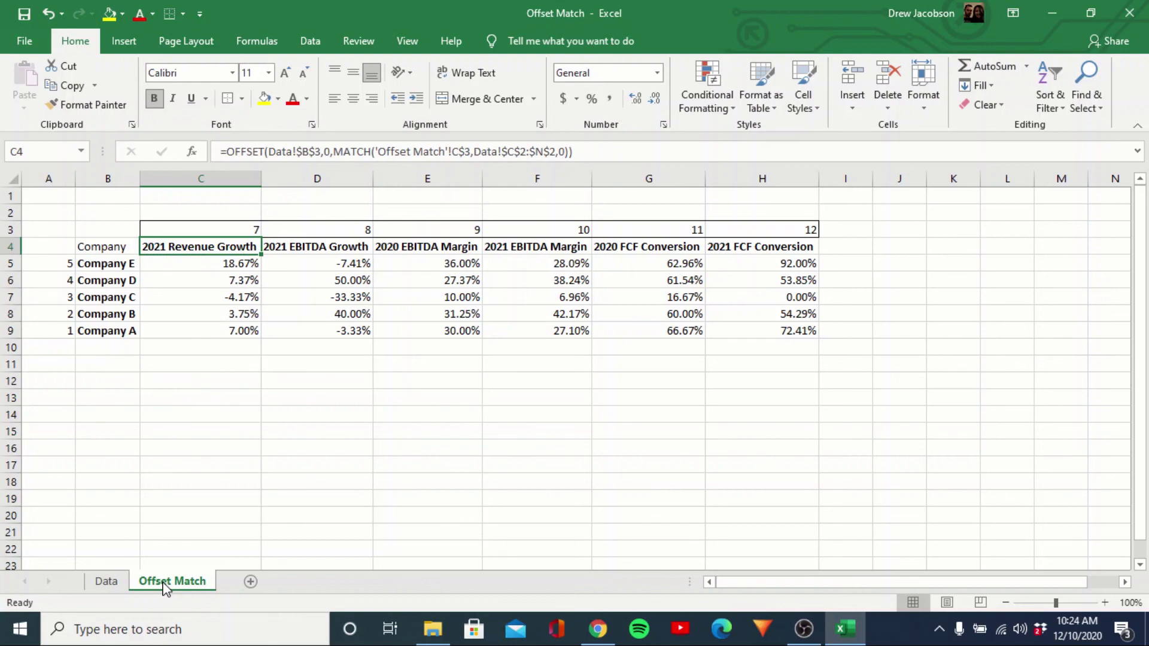
key(Down)
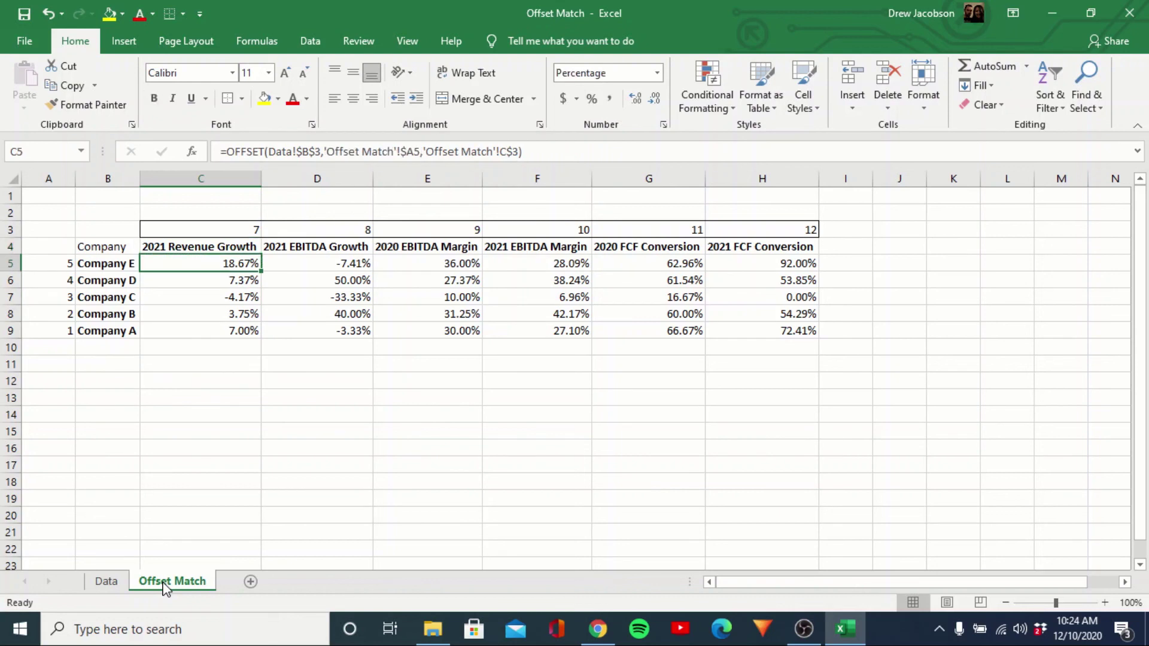
key(Left)
key(Up)
key(Right)
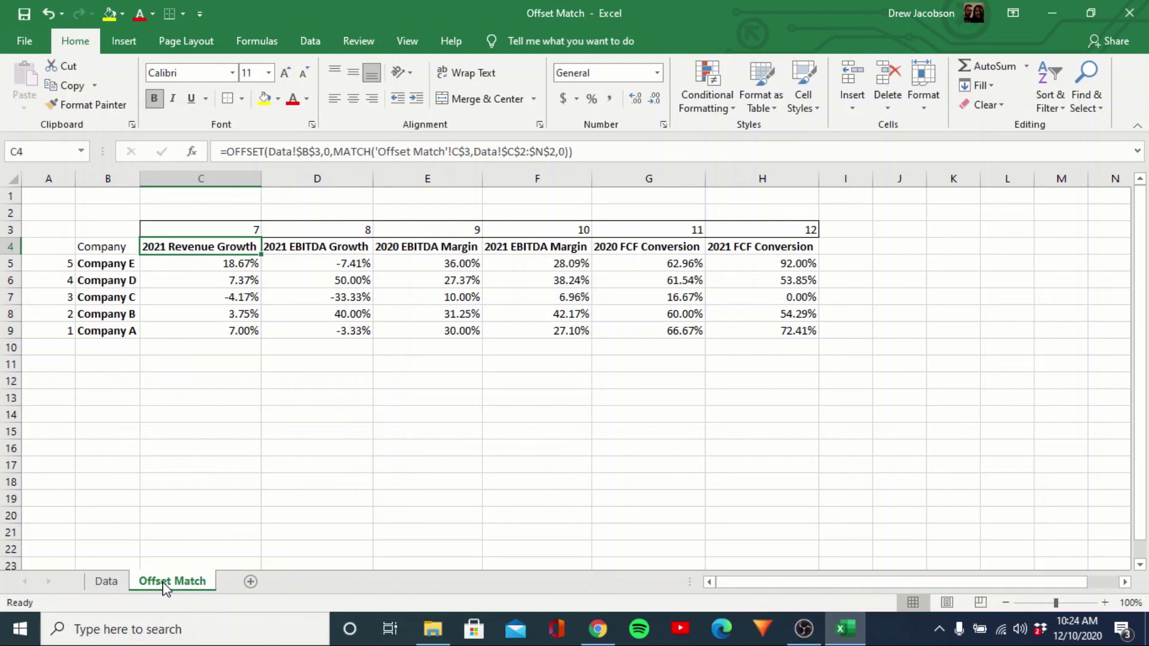
key(Left)
key(Down)
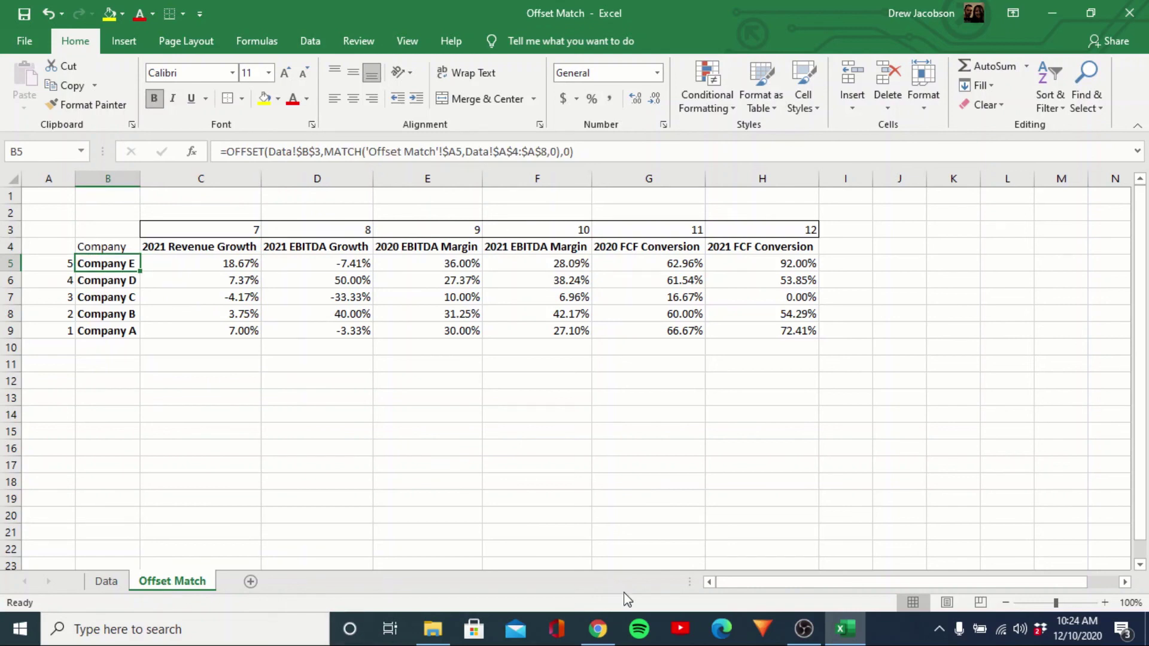
mouse_move(804, 629)
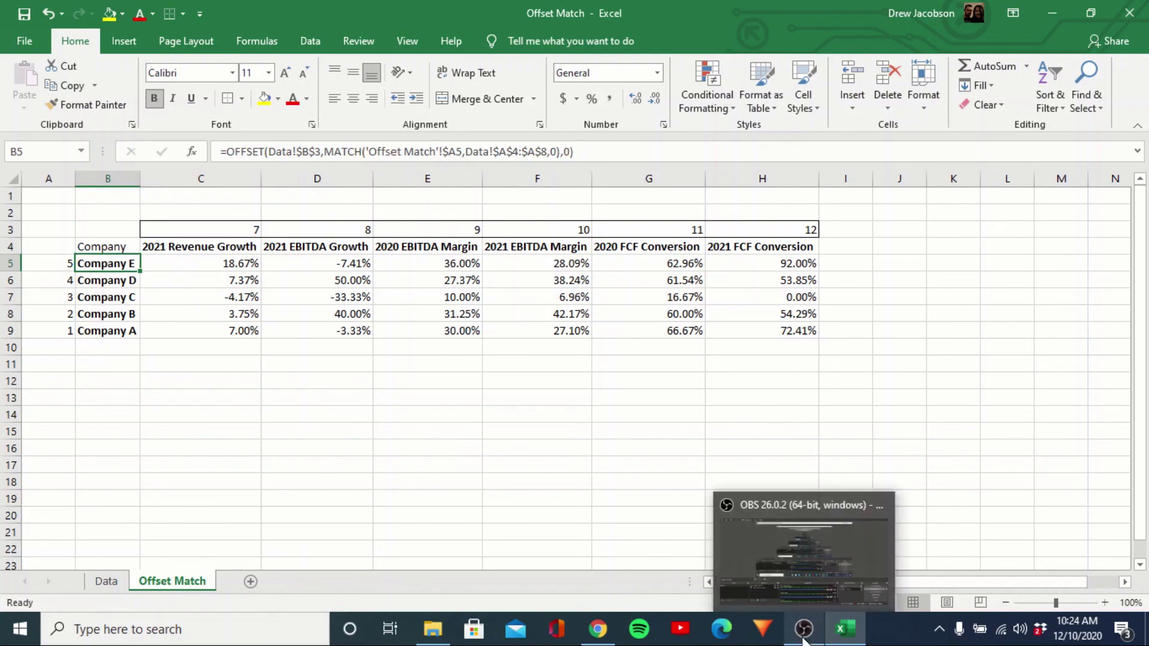